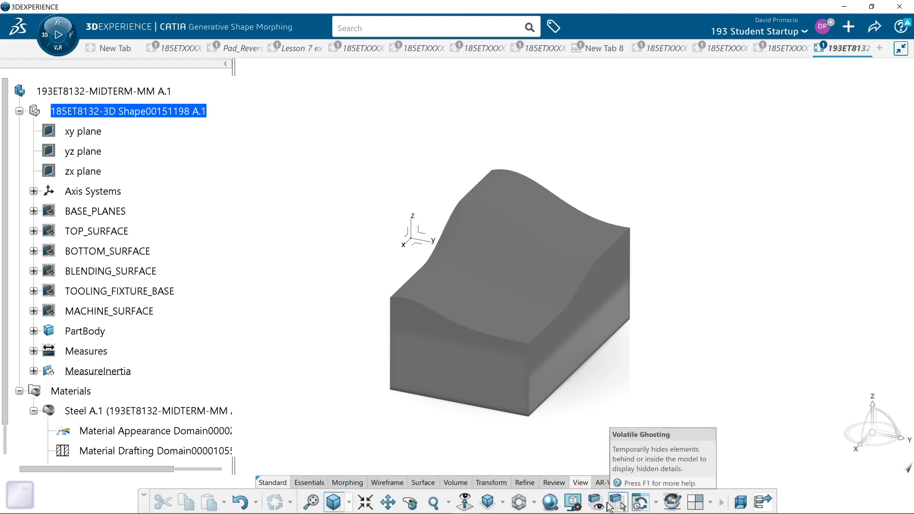
Compare the block's shading modes with sharp edges, with half-visible smooth edges and with all edges
{"action": "left_click", "coordinate": [553, 504]}
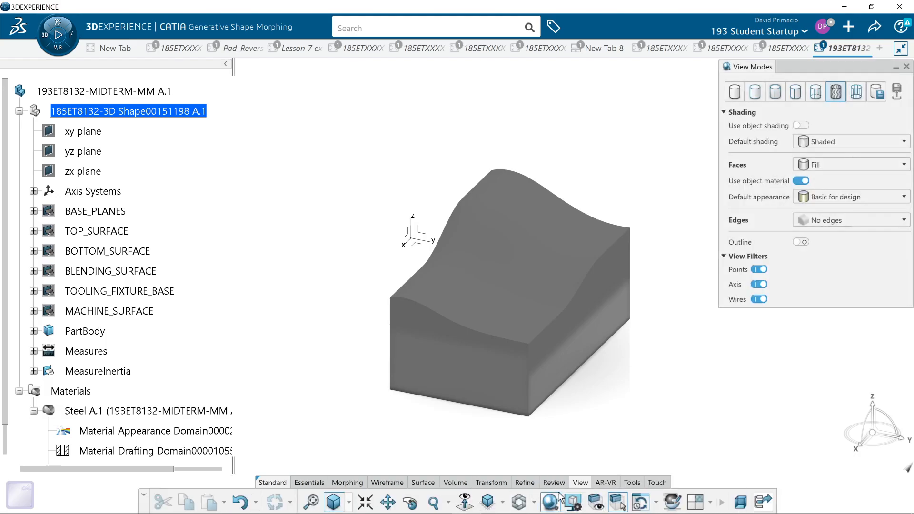
{"action": "left_click", "coordinate": [753, 96]}
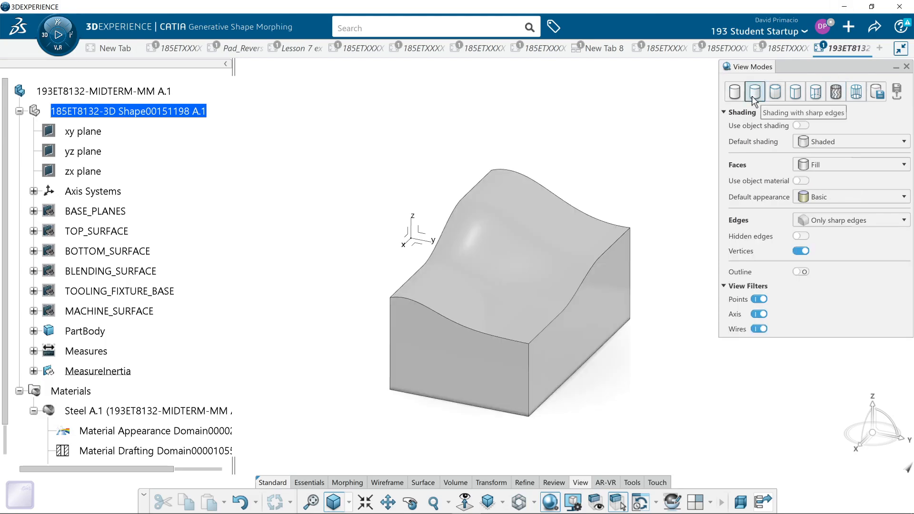
{"action": "middle_click_drag", "start_coordinate": [582, 342], "coordinate": [564, 315]}
{"action": "left_click", "coordinate": [776, 92]}
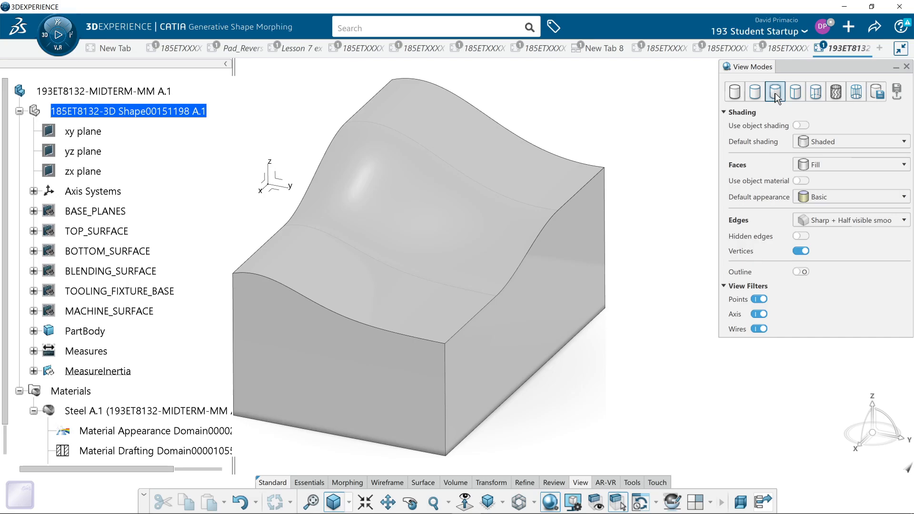
{"action": "middle_click_drag", "start_coordinate": [630, 288], "coordinate": [662, 303]}
{"action": "left_click", "coordinate": [795, 92]}
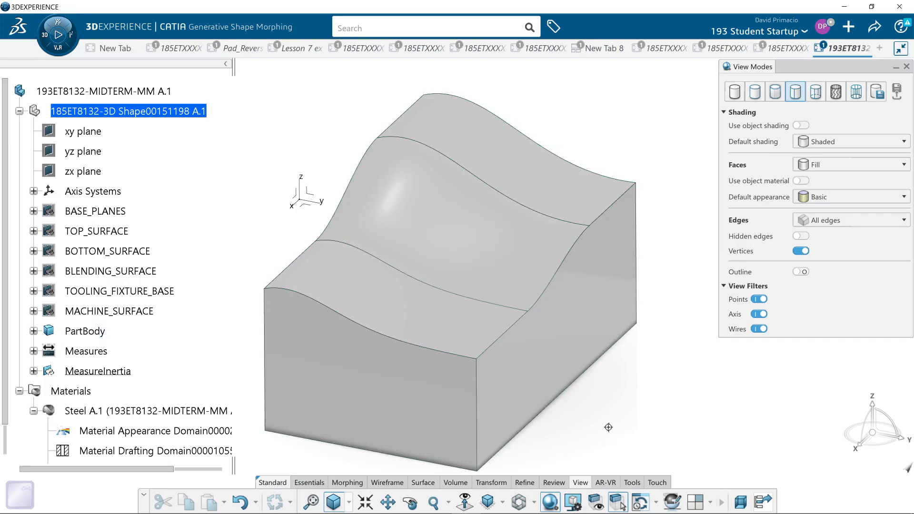
{"action": "middle_click_drag", "start_coordinate": [599, 409], "coordinate": [600, 403]}
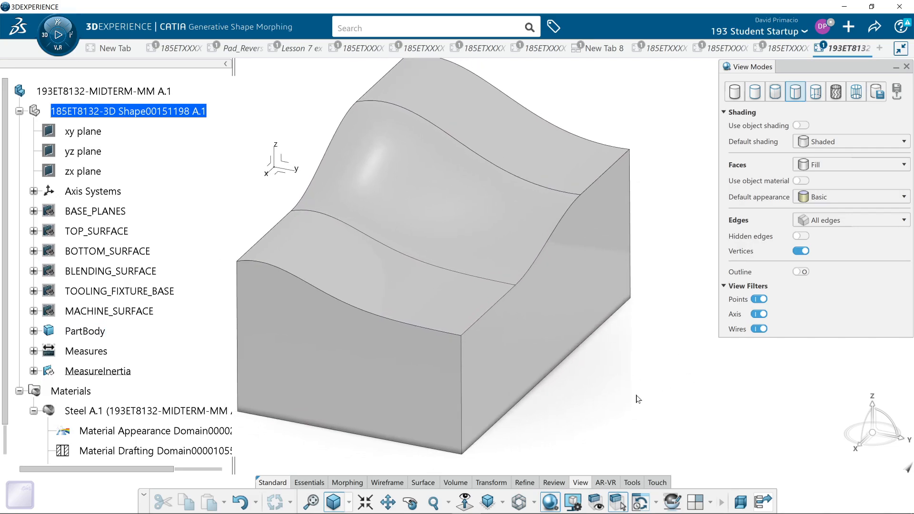
{"action": "middle_click_drag", "start_coordinate": [627, 373], "coordinate": [626, 381]}
{"action": "middle_click_drag", "start_coordinate": [610, 343], "coordinate": [599, 320]}
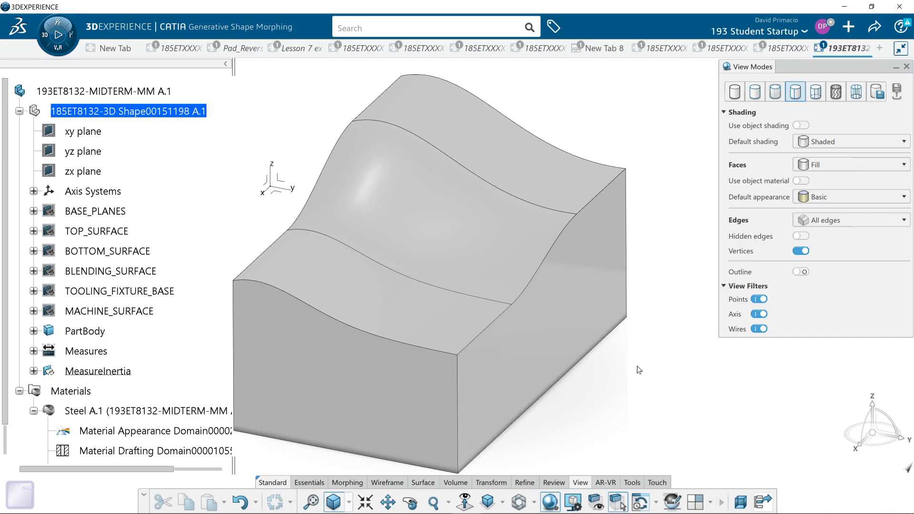
Switch to the Surface Analysis assignment in Chrome, review its Surface Analysis and N/C Surfaces topic lists, and return to 3DEXPERIENCE
{"action": "key", "text": "alt+Tab"}
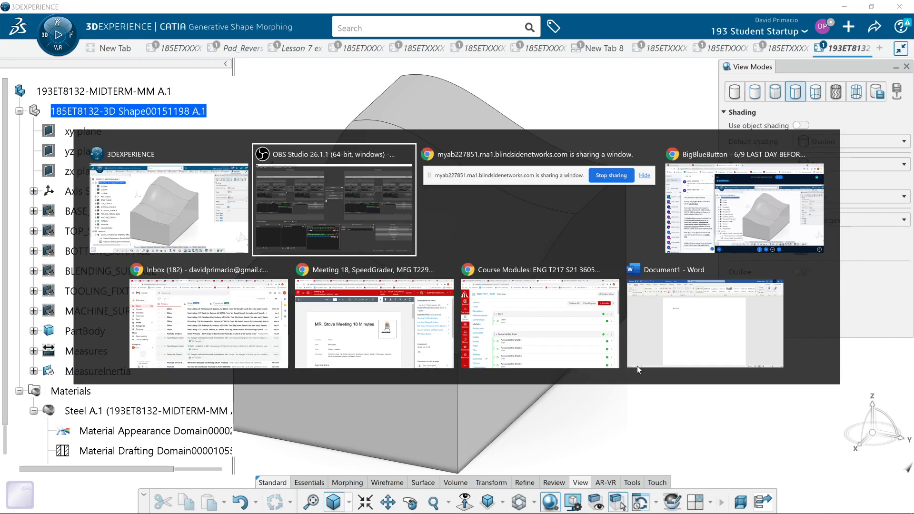
{"action": "key", "text": "alt+Tab"}
{"action": "key", "text": "alt+Tab"}
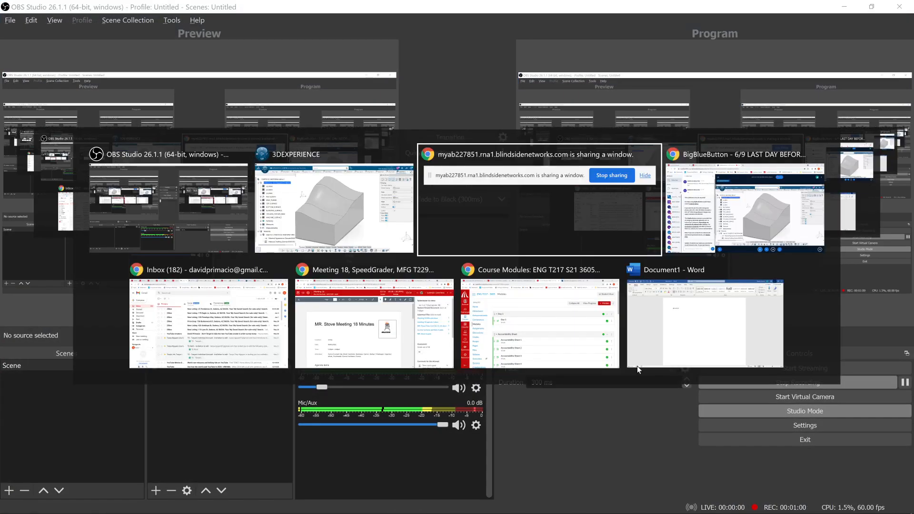
{"action": "key", "text": "alt+Tab"}
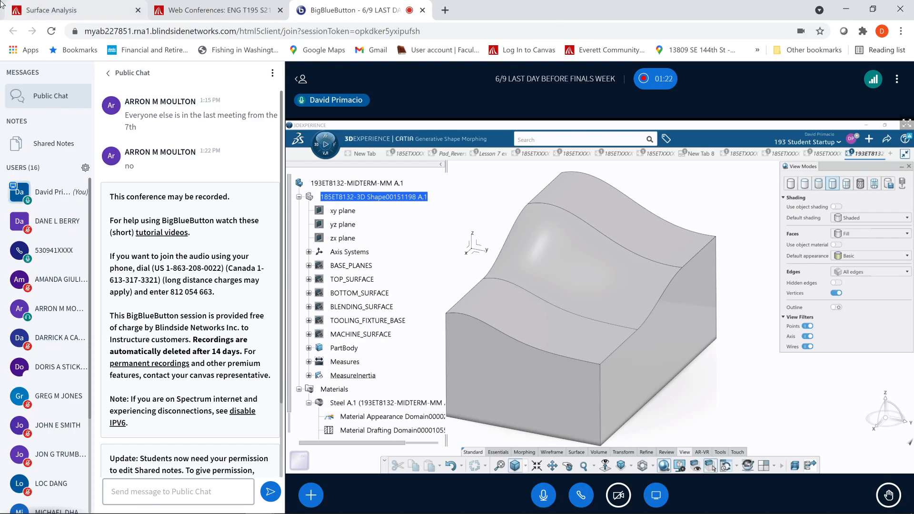
{"action": "left_click", "coordinate": [56, 10]}
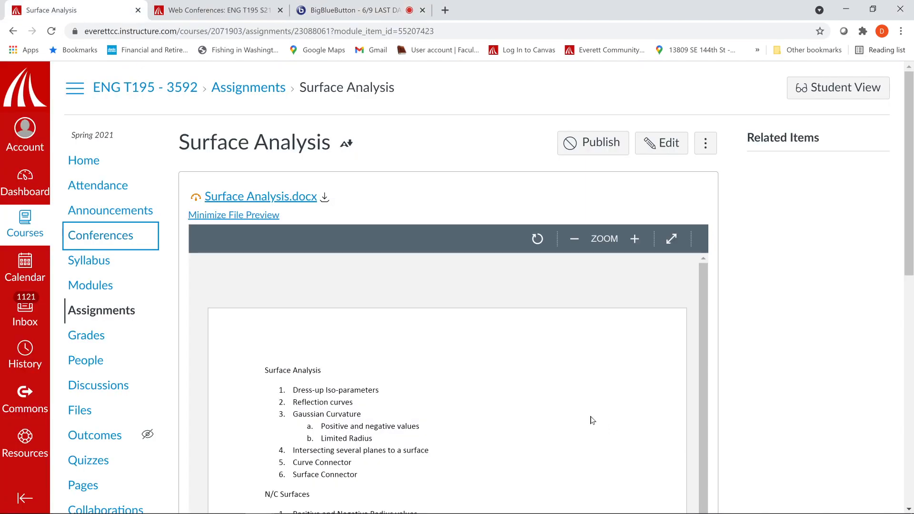
{"action": "scroll", "coordinate": [557, 388], "scroll_direction": "down", "scroll_amount": 3}
{"action": "scroll", "coordinate": [557, 388], "scroll_direction": "up", "scroll_amount": 3}
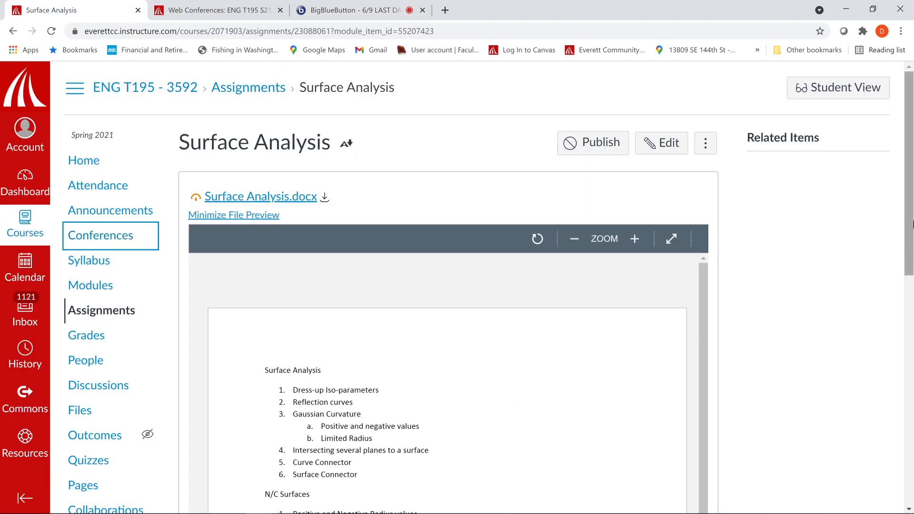
{"action": "scroll", "coordinate": [912, 286], "scroll_direction": "down", "scroll_amount": 3}
{"action": "scroll", "coordinate": [912, 286], "scroll_direction": "down", "scroll_amount": 1}
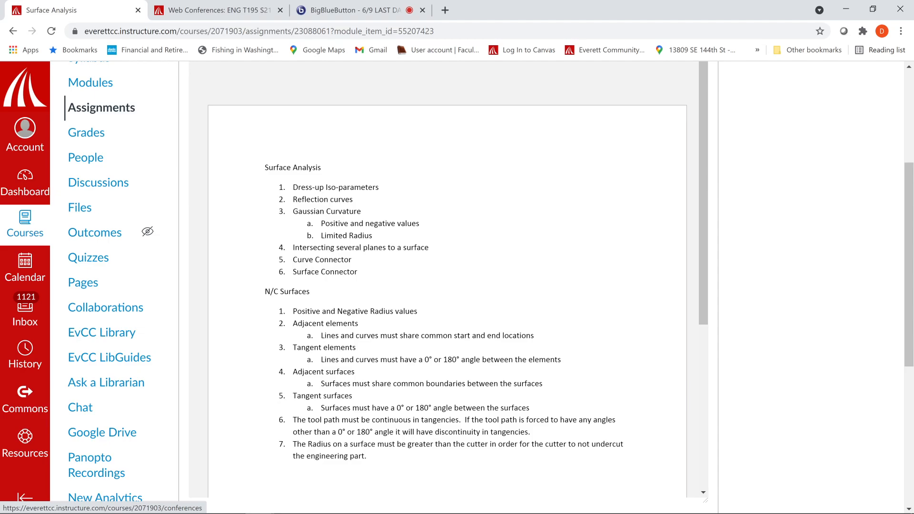
{"action": "key", "text": "alt+Tab"}
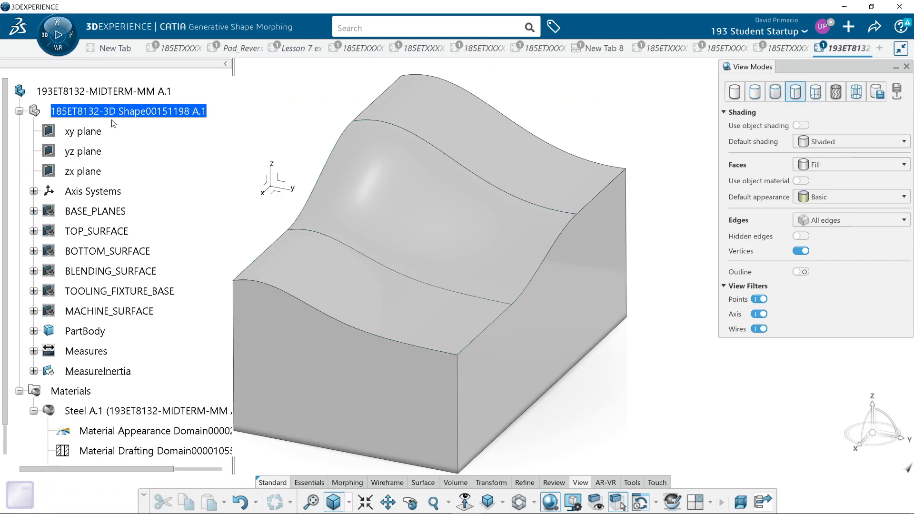
Look through the review tools for the dress-up and surface analysis commands
{"action": "left_click", "coordinate": [554, 482]}
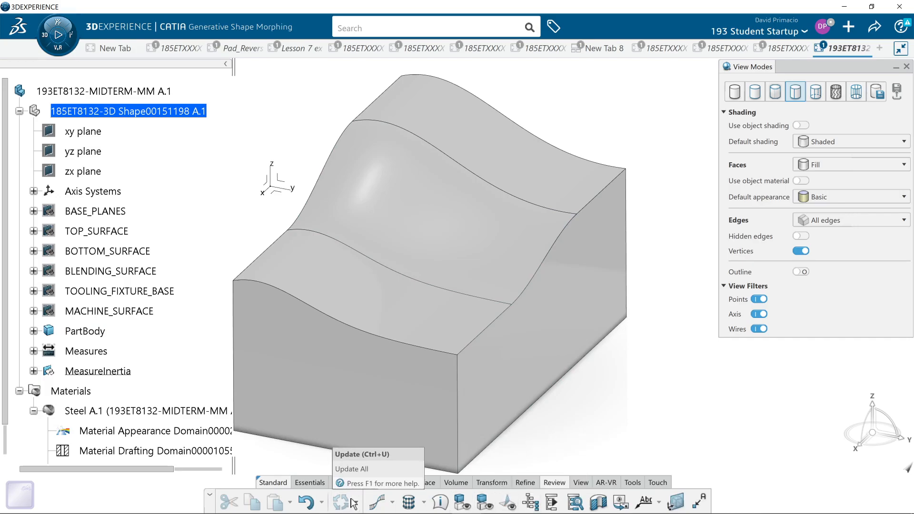
{"action": "left_click", "coordinate": [424, 503]}
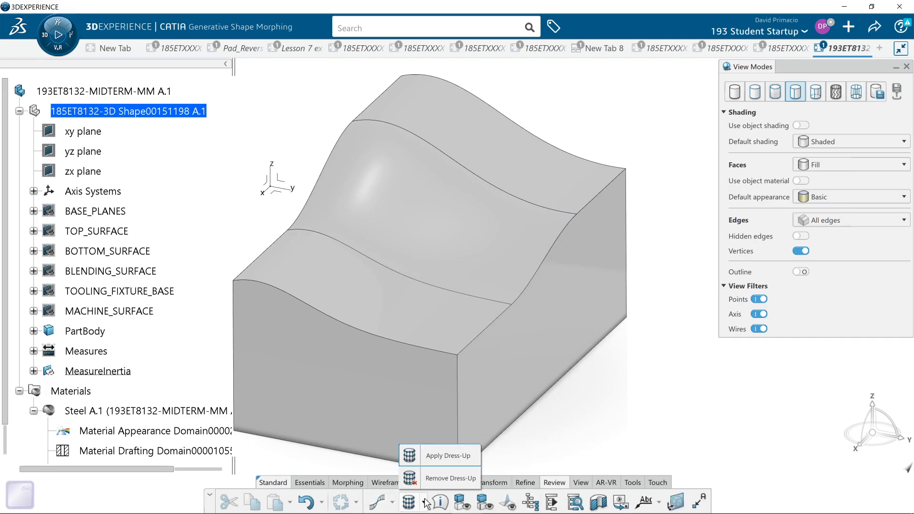
{"action": "left_click", "coordinate": [604, 456]}
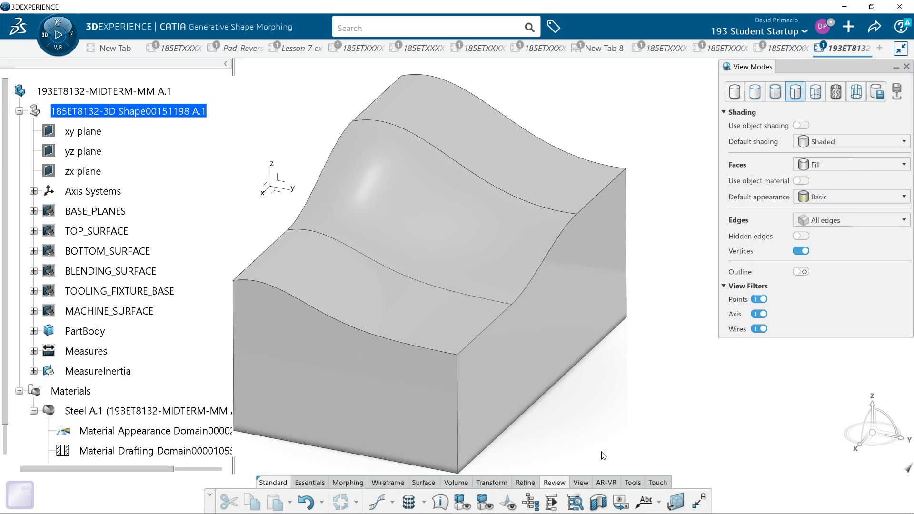
{"action": "left_click", "coordinate": [533, 482]}
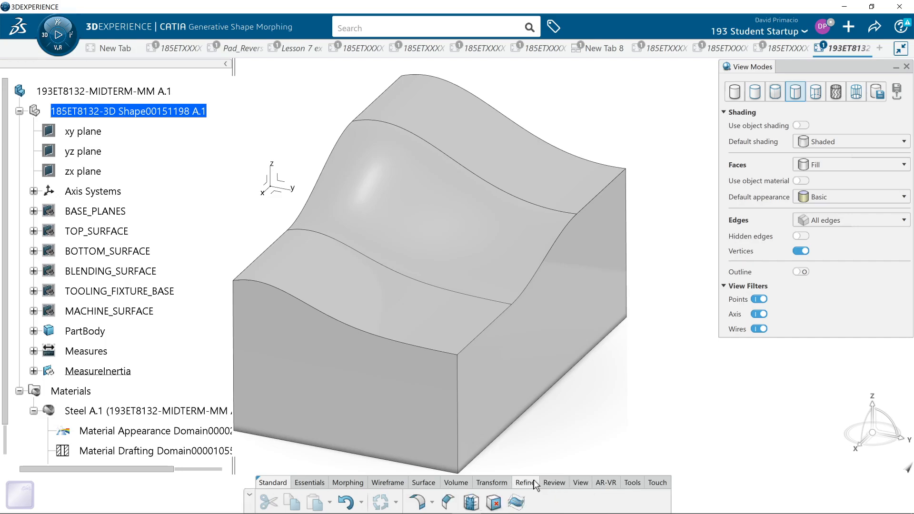
{"action": "left_click", "coordinate": [554, 483]}
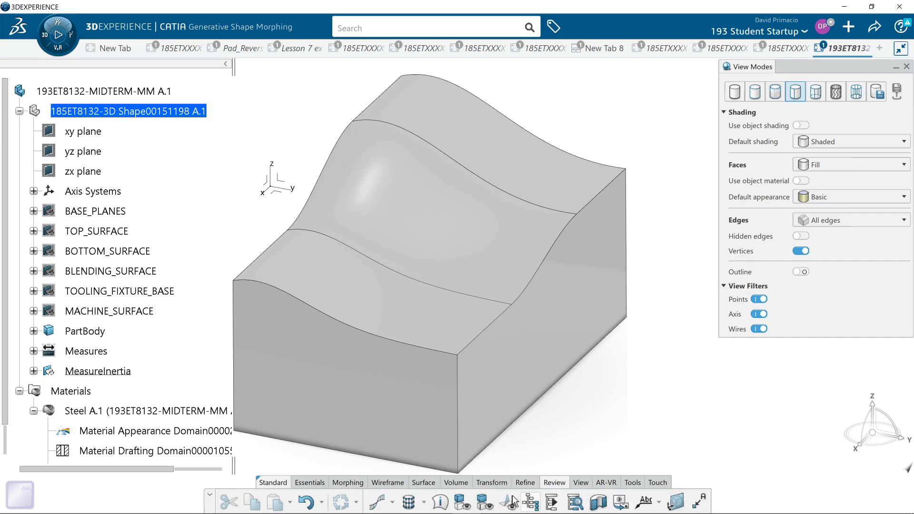
{"action": "left_click", "coordinate": [424, 508]}
{"action": "left_click", "coordinate": [393, 505]}
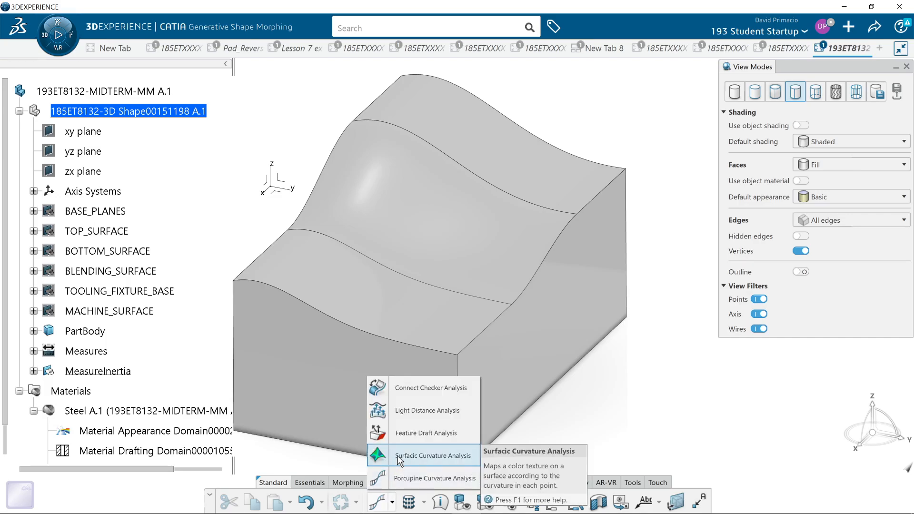
{"action": "left_click", "coordinate": [397, 457]}
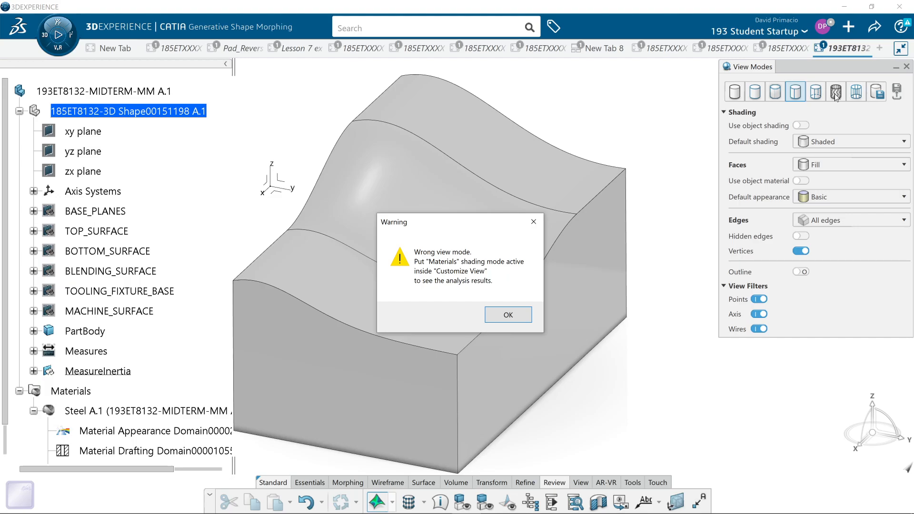
{"action": "left_click", "coordinate": [508, 316]}
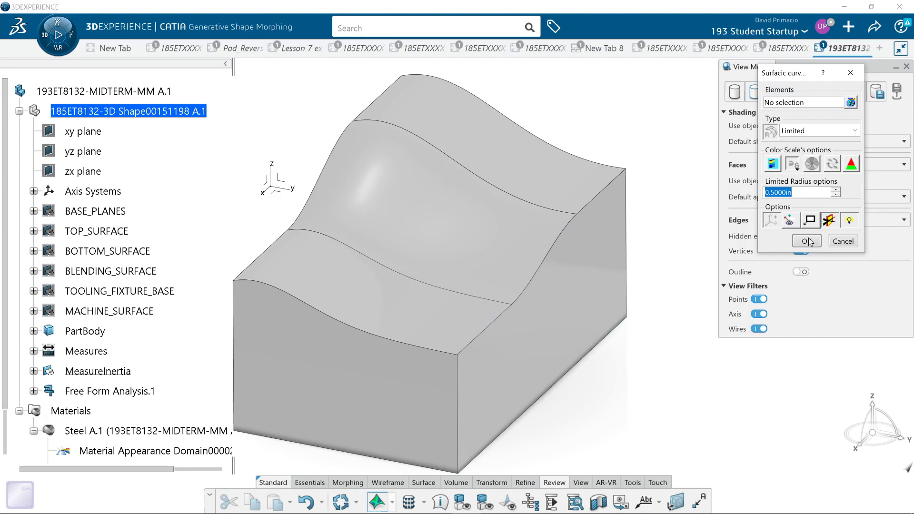
{"action": "left_click", "coordinate": [843, 241]}
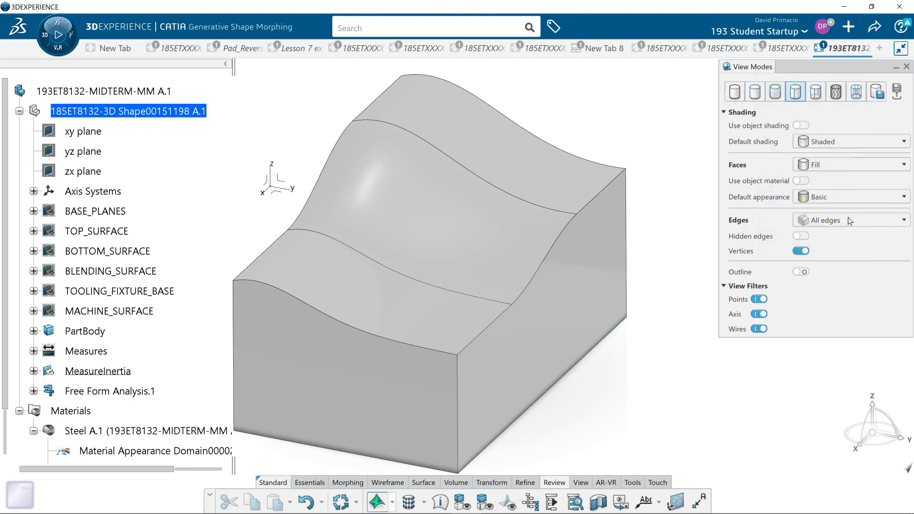
Display the block with material shading and apply a Surfacic Curvature Analysis of type Gaussian to it
{"action": "left_click", "coordinate": [837, 92]}
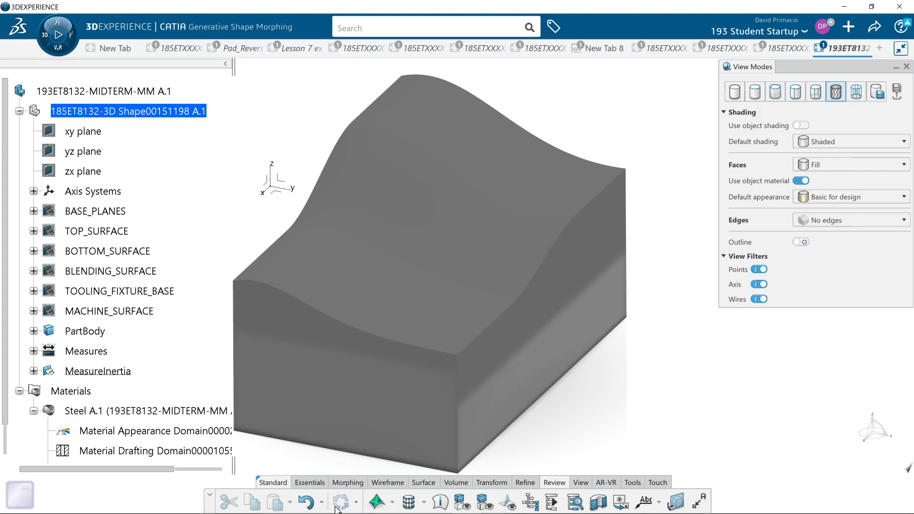
{"action": "left_click", "coordinate": [378, 502]}
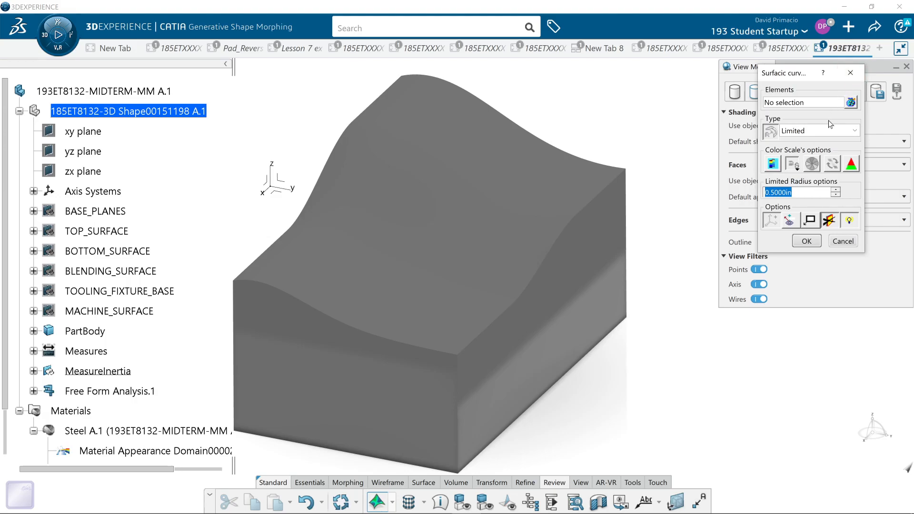
{"action": "left_click", "coordinate": [825, 131]}
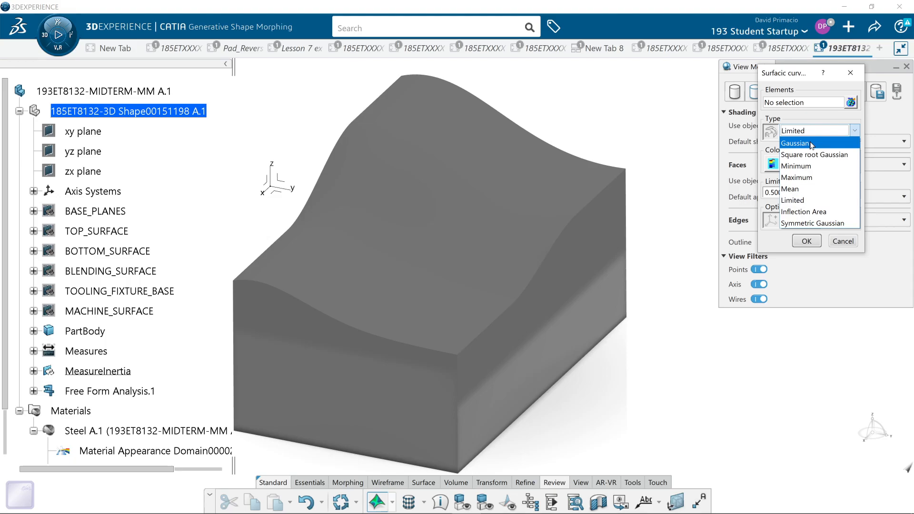
{"action": "left_click", "coordinate": [812, 144]}
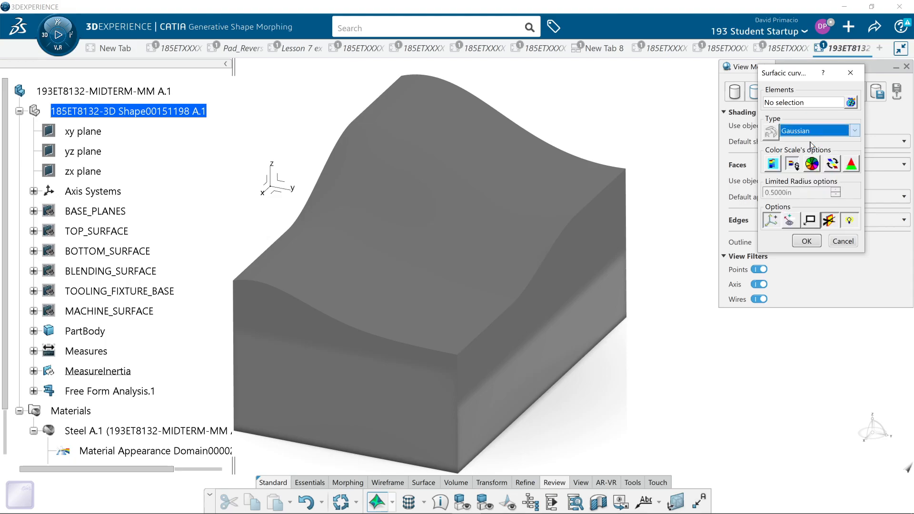
{"action": "left_click", "coordinate": [327, 284]}
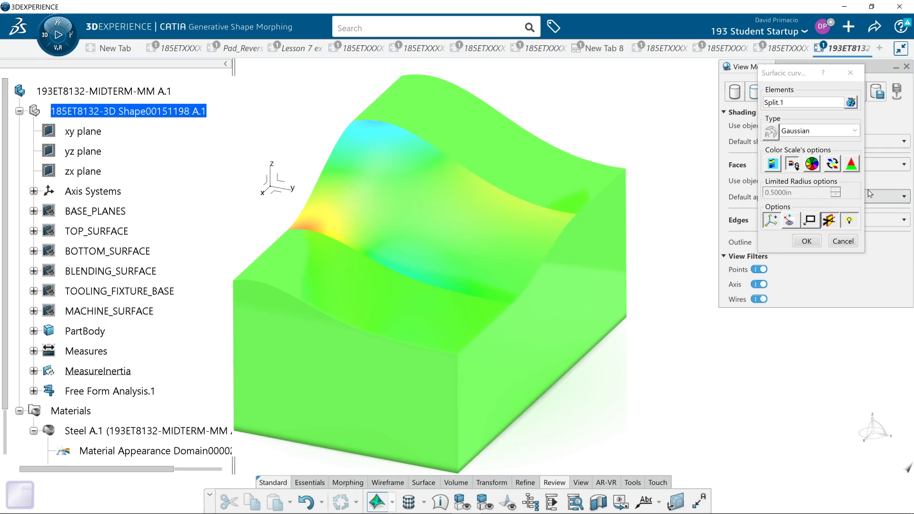
Show the curvature analysis color scale and fit its range to the minimum and maximum values
{"action": "left_click", "coordinate": [774, 164]}
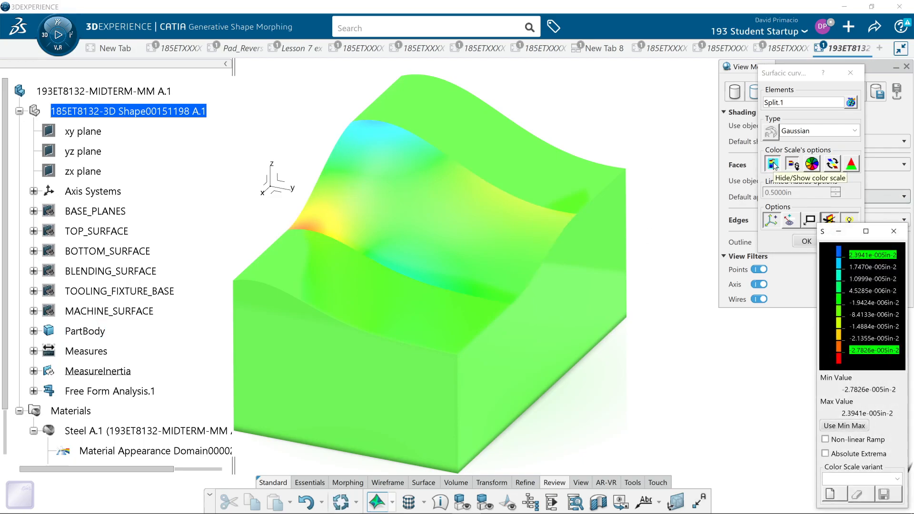
{"action": "left_click", "coordinate": [840, 425]}
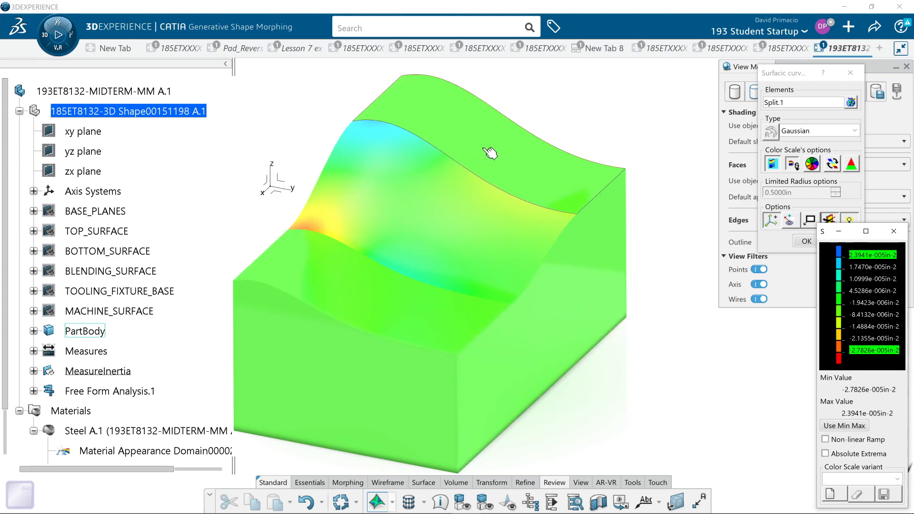
{"action": "middle_click_drag", "start_coordinate": [648, 377], "coordinate": [650, 370]}
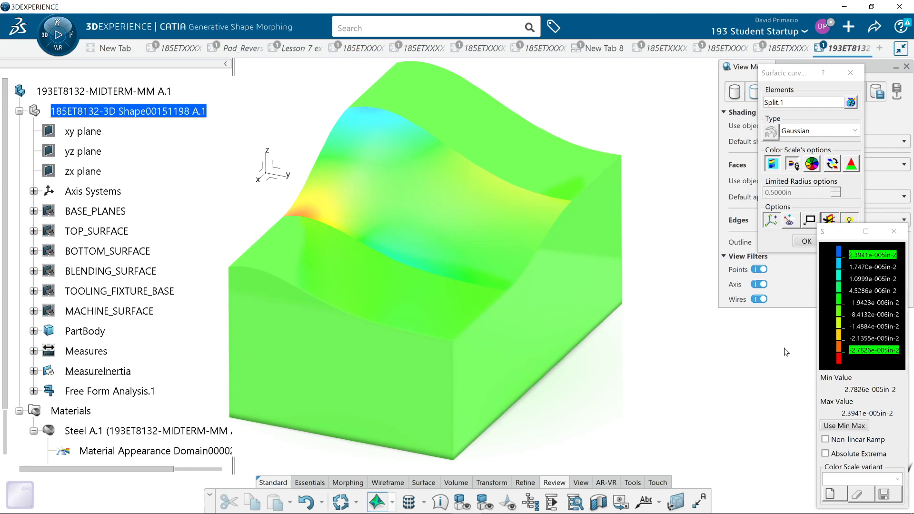
{"action": "mouse_move", "coordinate": [604, 395]}
{"action": "middle_mouse_down"}
{"action": "mouse_move", "coordinate": [628, 384]}
{"action": "mouse_move", "coordinate": [614, 397]}
{"action": "middle_mouse_up"}
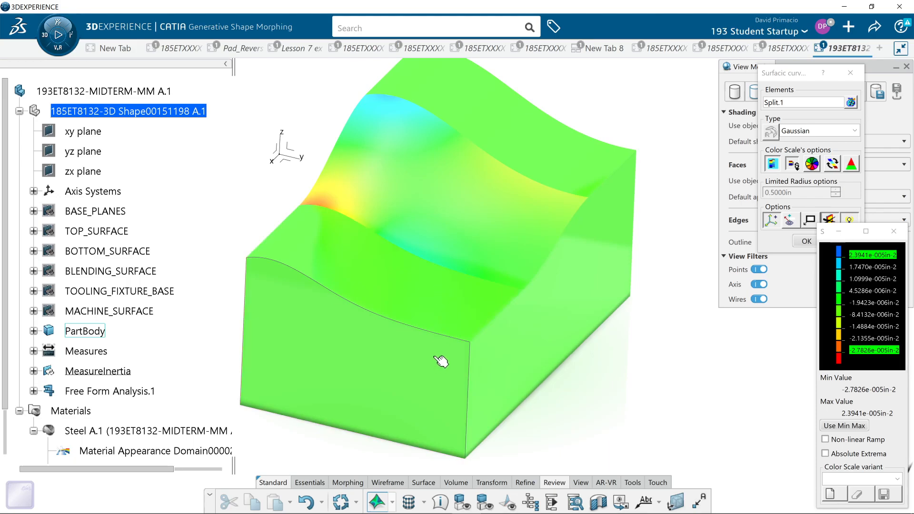
Hide the PartBody and show the MACHINE_SURFACE geometrical set with its contents expanded
{"action": "right_click", "coordinate": [81, 333]}
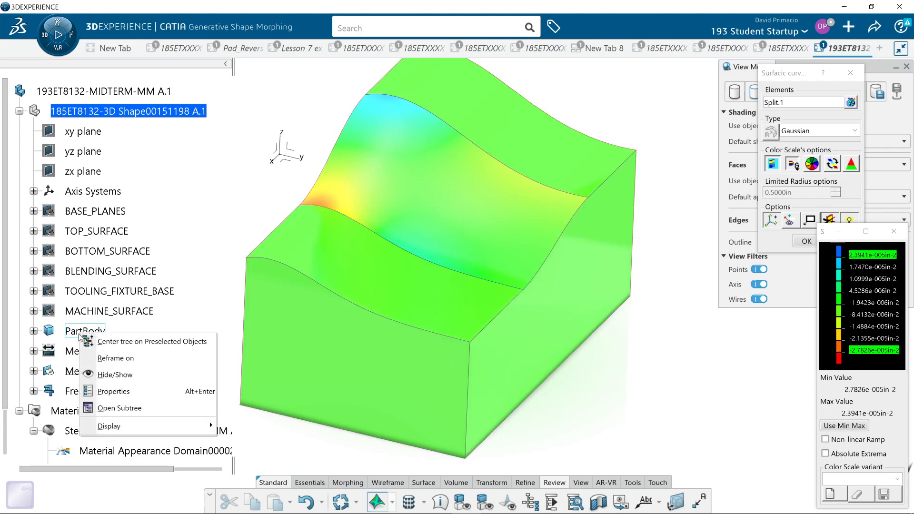
{"action": "left_click", "coordinate": [96, 380]}
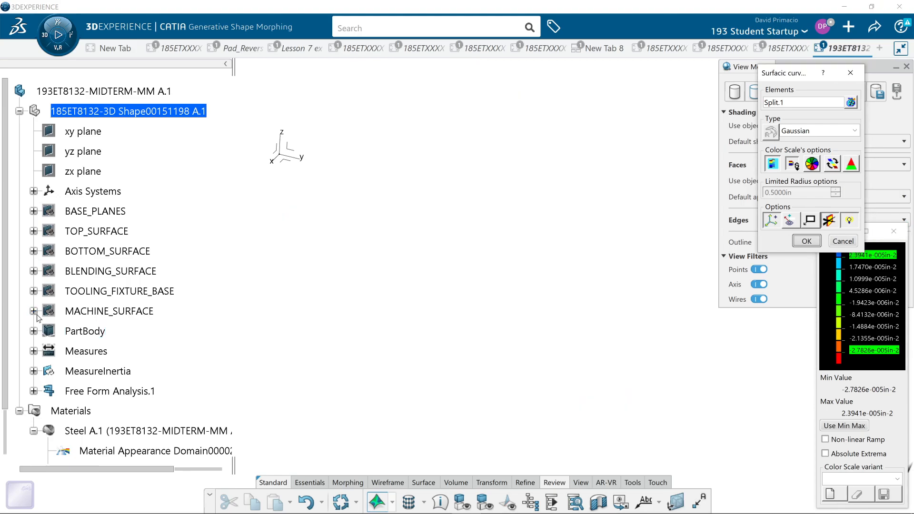
{"action": "left_click", "coordinate": [34, 310]}
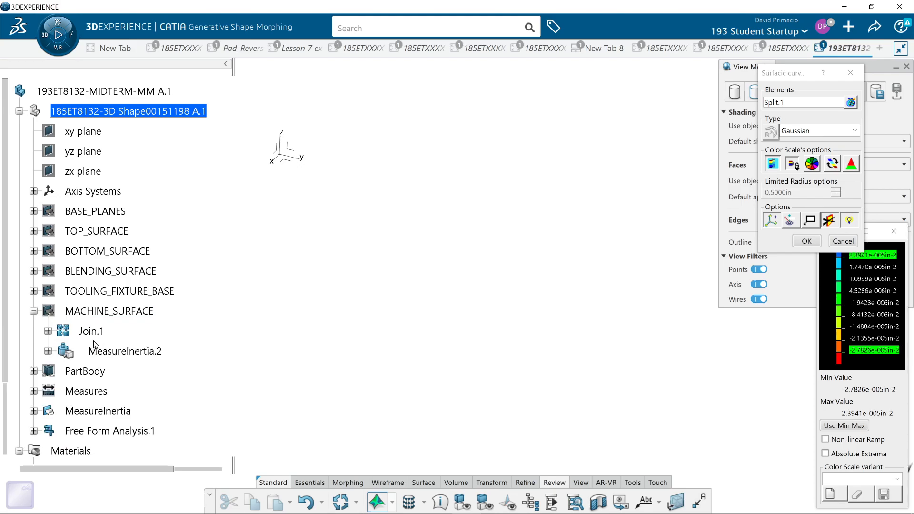
{"action": "right_click", "coordinate": [99, 306]}
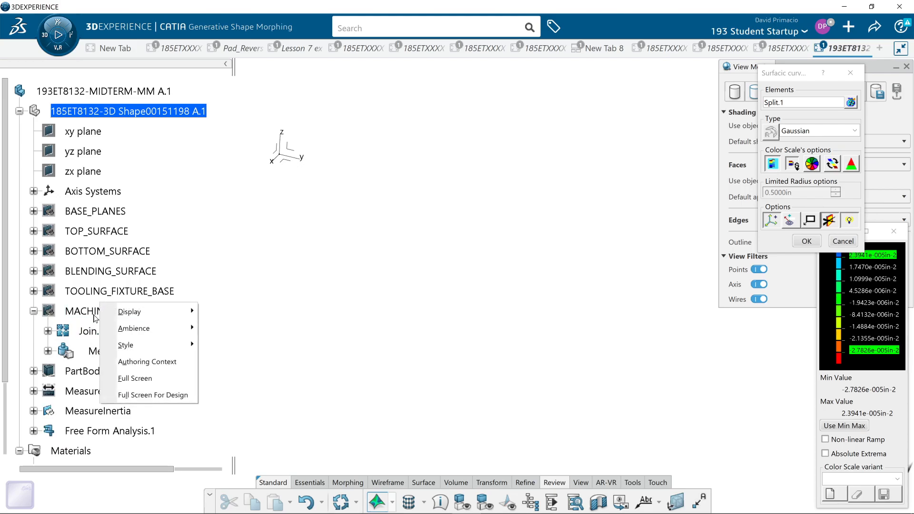
{"action": "left_click", "coordinate": [95, 316]}
{"action": "right_click", "coordinate": [92, 314]}
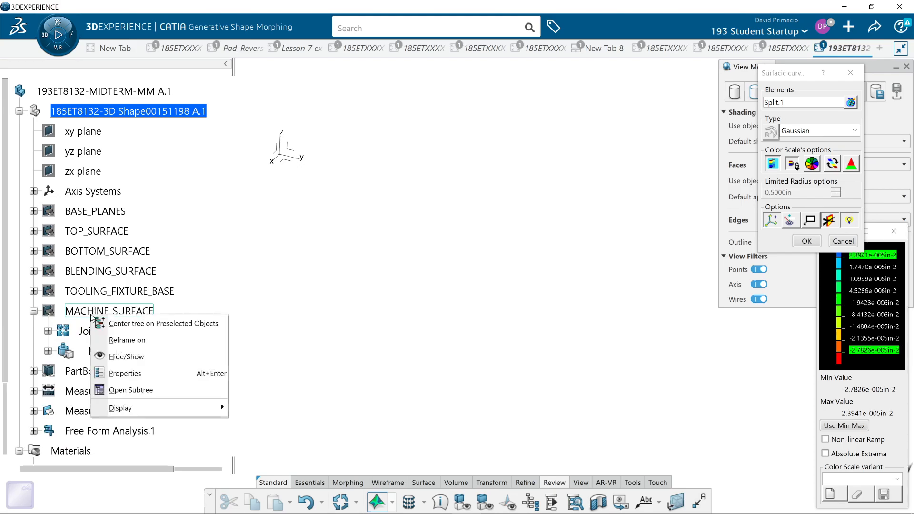
{"action": "left_click", "coordinate": [145, 355]}
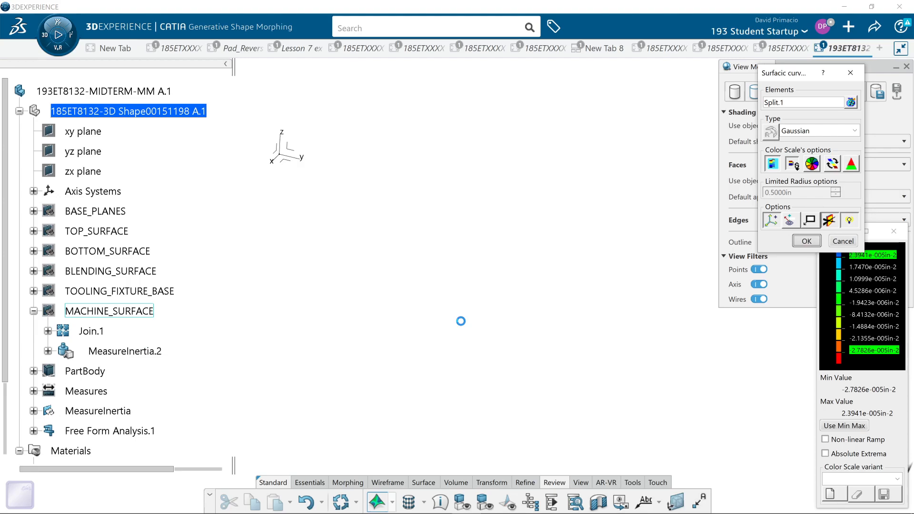
{"action": "middle_click_drag", "start_coordinate": [628, 405], "coordinate": [606, 460]}
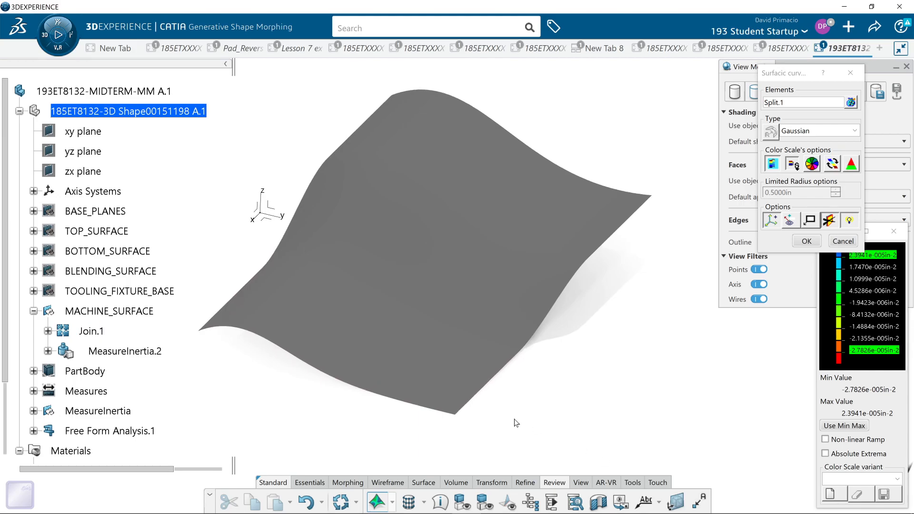
Apply the Gaussian curvature analysis to Join.1 instead of Split.1, using the large (L) color scale, and accept it
{"action": "left_click", "coordinate": [775, 105]}
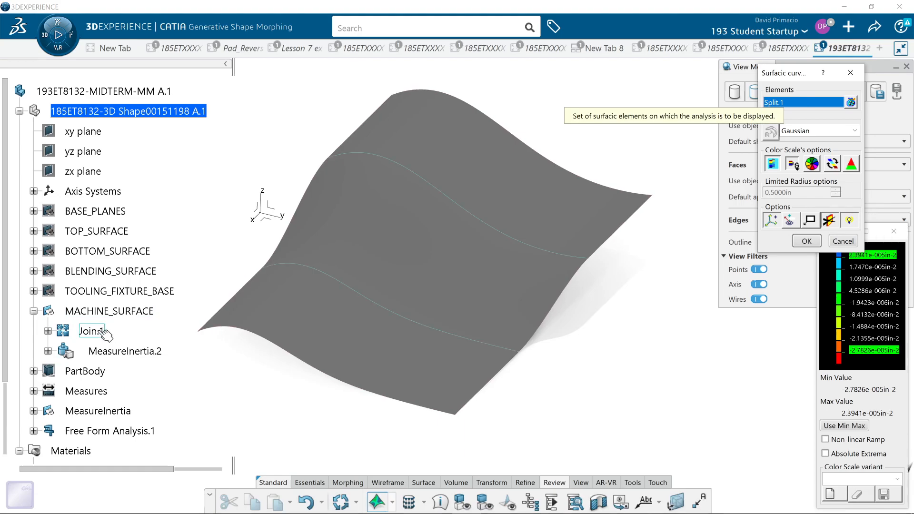
{"action": "left_click", "coordinate": [101, 331]}
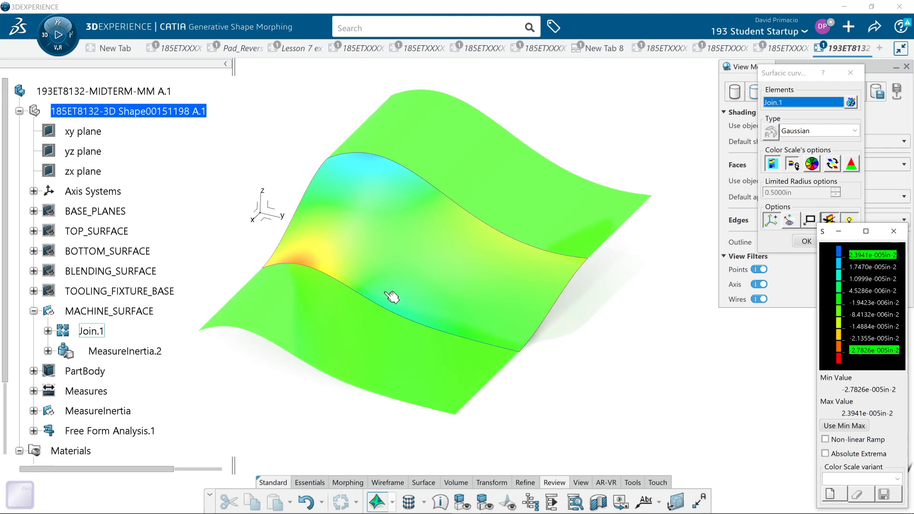
{"action": "left_click", "coordinate": [795, 166]}
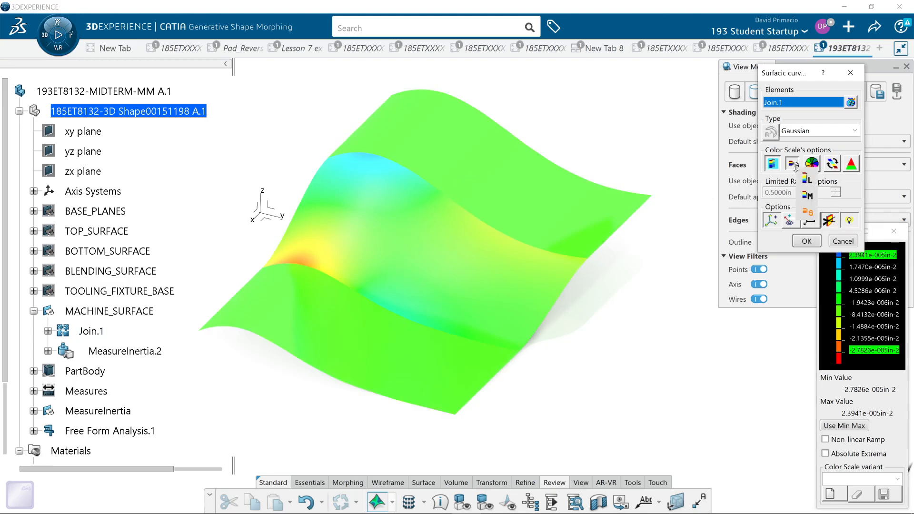
{"action": "left_click", "coordinate": [807, 179]}
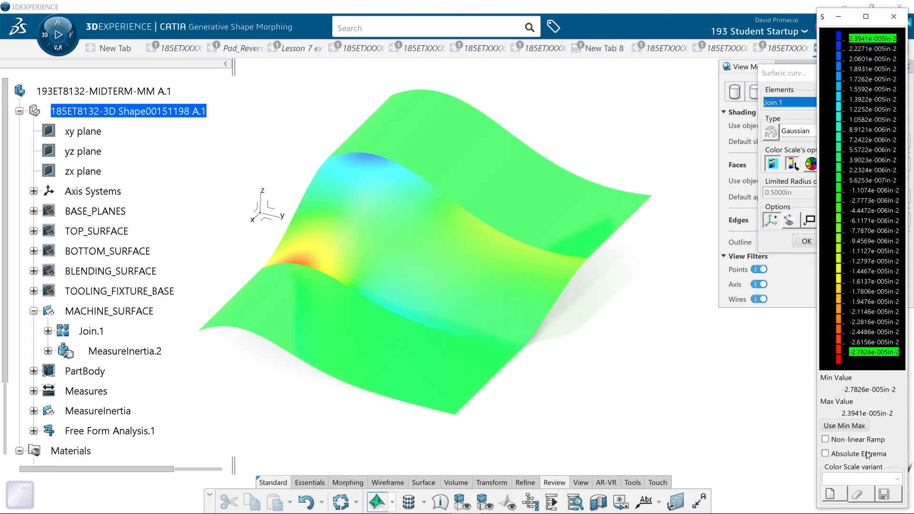
{"action": "left_click_drag", "start_coordinate": [768, 77], "coordinate": [676, 89]}
{"action": "left_click", "coordinate": [725, 182]}
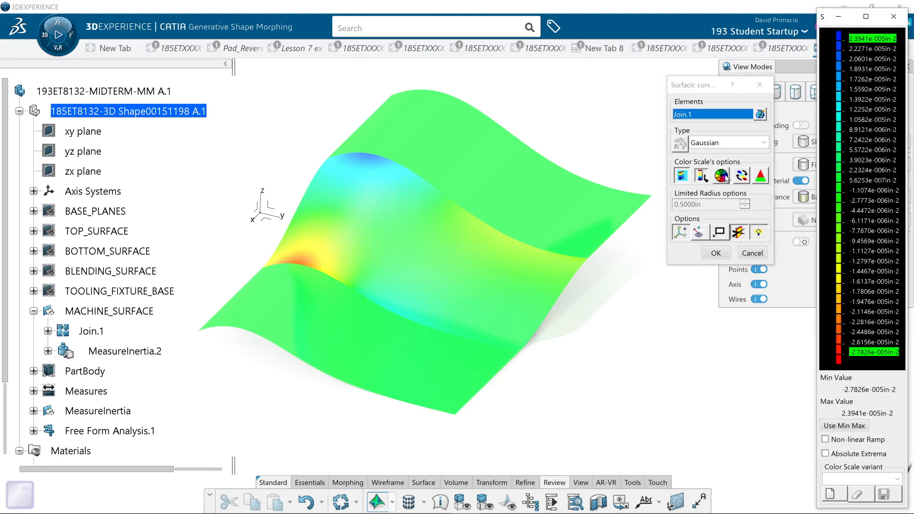
{"action": "left_click", "coordinate": [712, 252]}
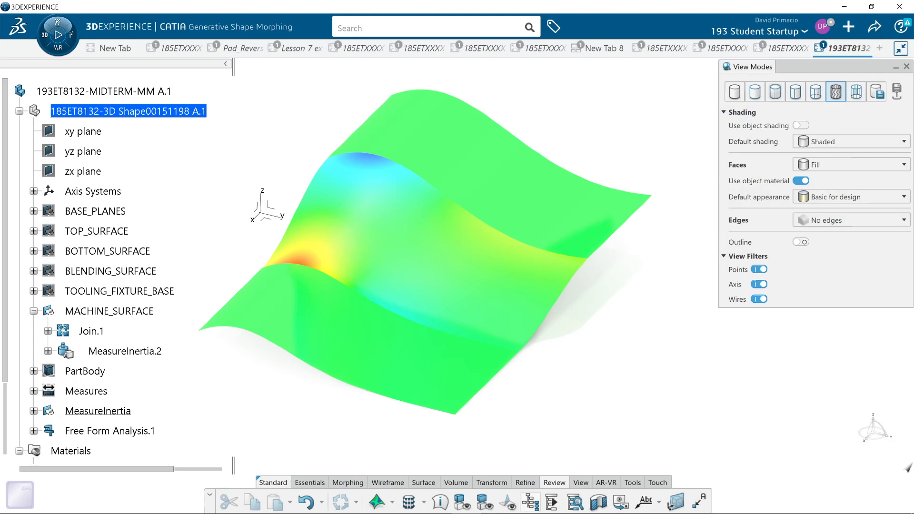
Reopen the surfacic curvature analysis, try the inverted colors, switch to the small color scale and close the scale window
{"action": "mouse_move", "coordinate": [320, 498]}
{"action": "left_click", "coordinate": [377, 501]}
{"action": "left_click", "coordinate": [741, 177]}
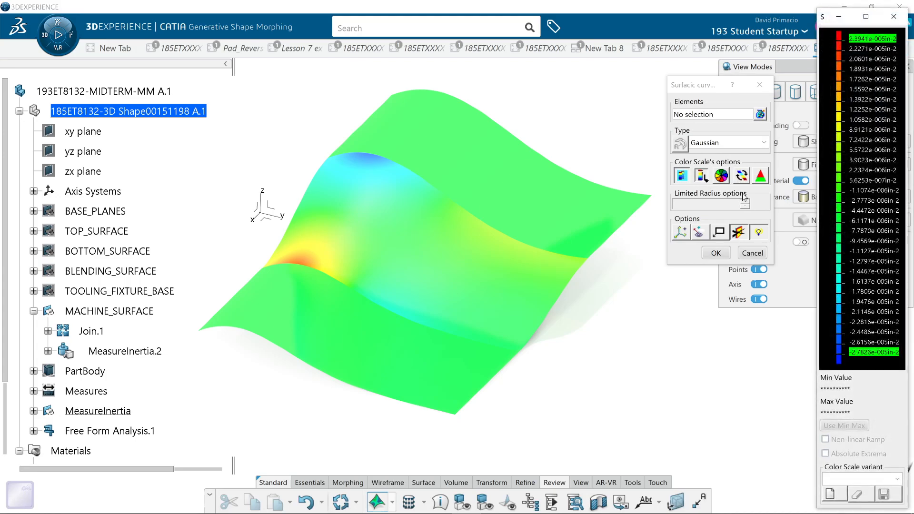
{"action": "left_click", "coordinate": [683, 176]}
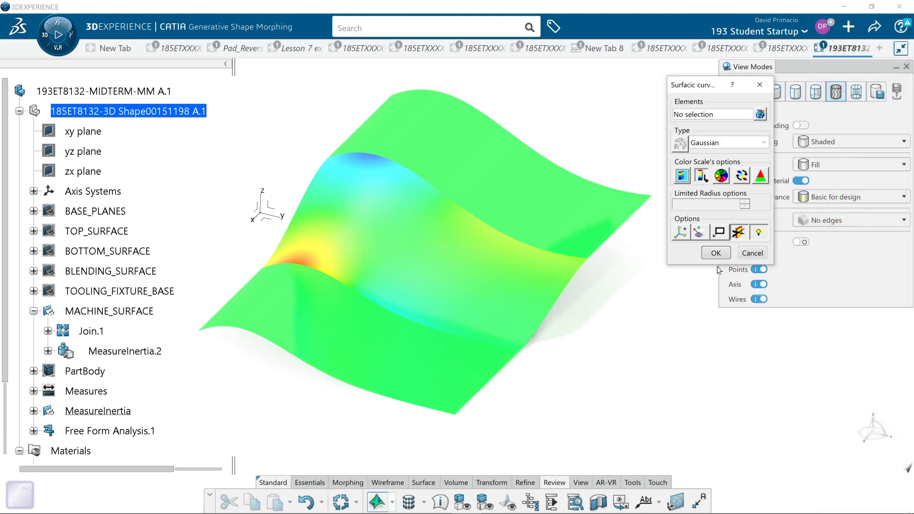
{"action": "left_click", "coordinate": [703, 177]}
{"action": "left_click", "coordinate": [698, 178]}
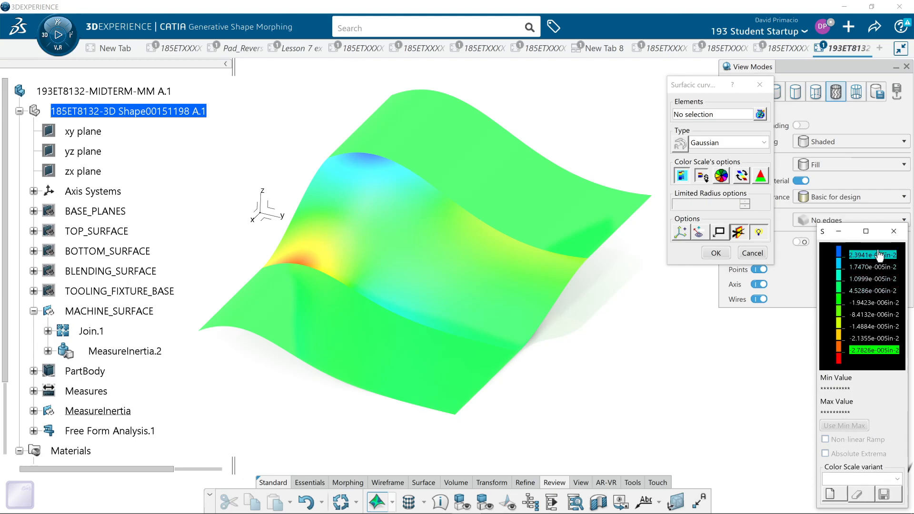
{"action": "left_click", "coordinate": [894, 232]}
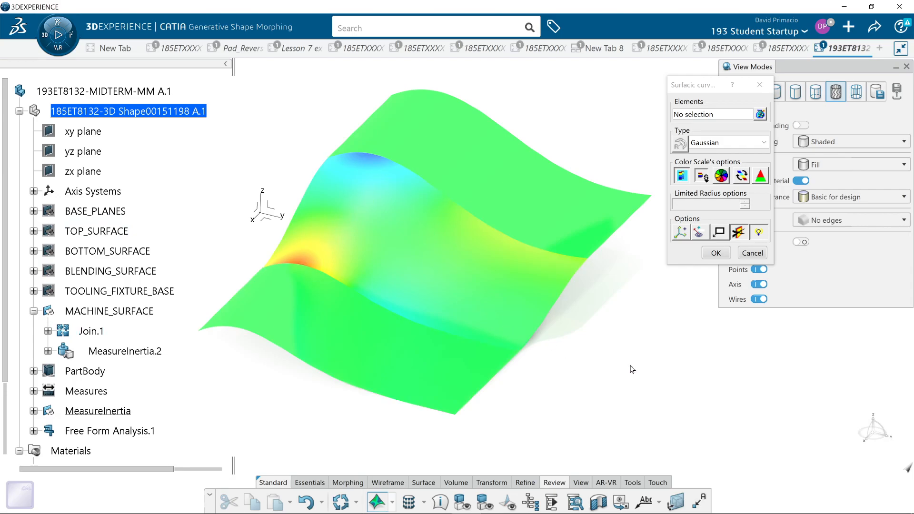
Apply dress-up with control points and segmentation to Join.1
{"action": "middle_click_drag", "start_coordinate": [621, 373], "coordinate": [593, 392]}
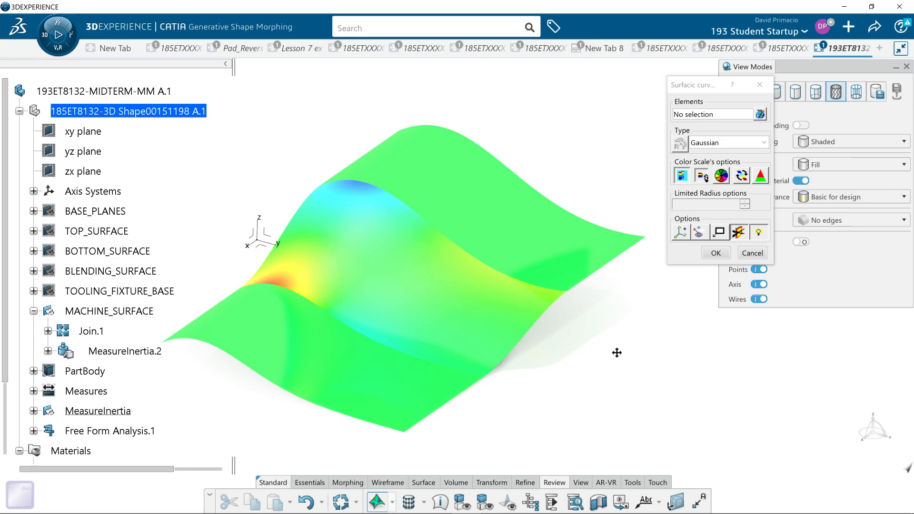
{"action": "middle_click_drag", "start_coordinate": [587, 365], "coordinate": [602, 352]}
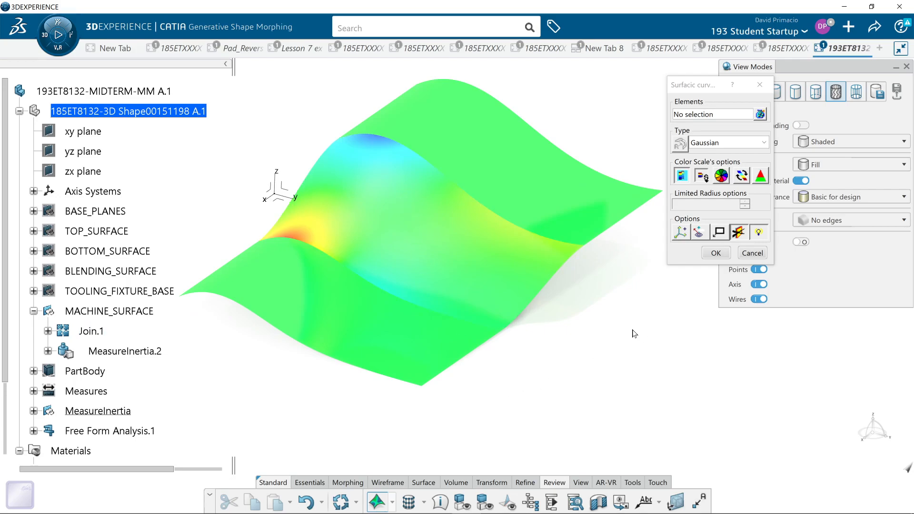
{"action": "middle_click_drag", "start_coordinate": [634, 331], "coordinate": [646, 357]}
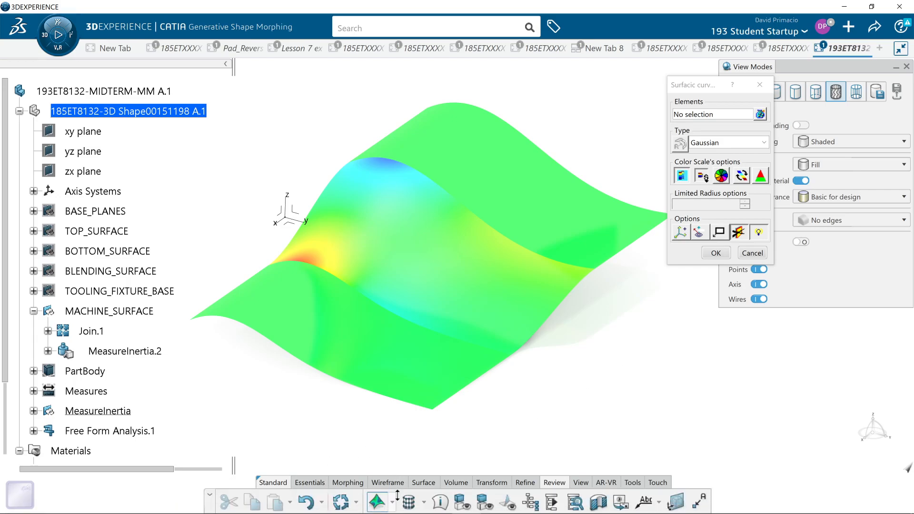
{"action": "left_click", "coordinate": [412, 504]}
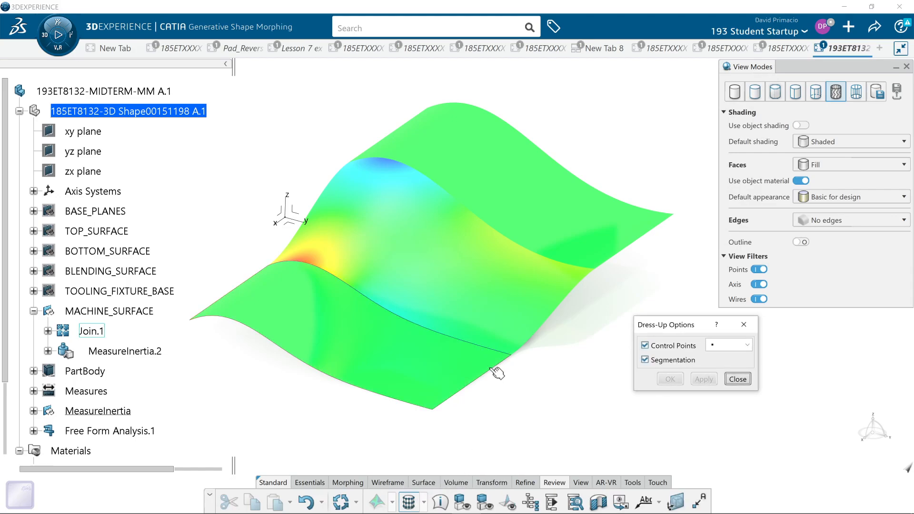
{"action": "left_click", "coordinate": [95, 332]}
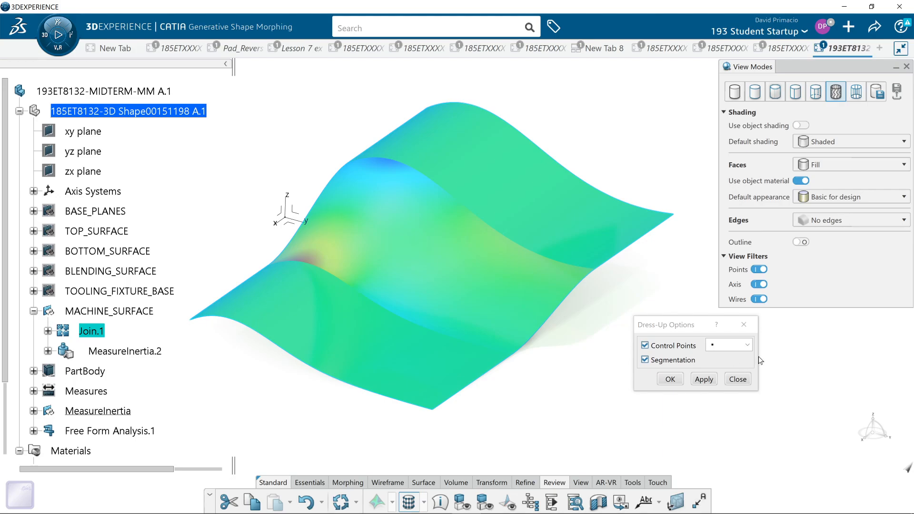
{"action": "left_click", "coordinate": [705, 379]}
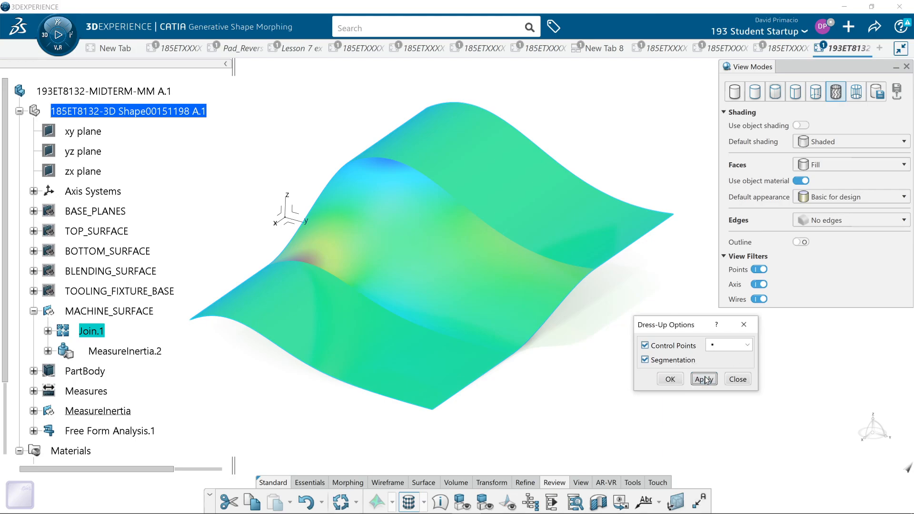
{"action": "left_click", "coordinate": [671, 379]}
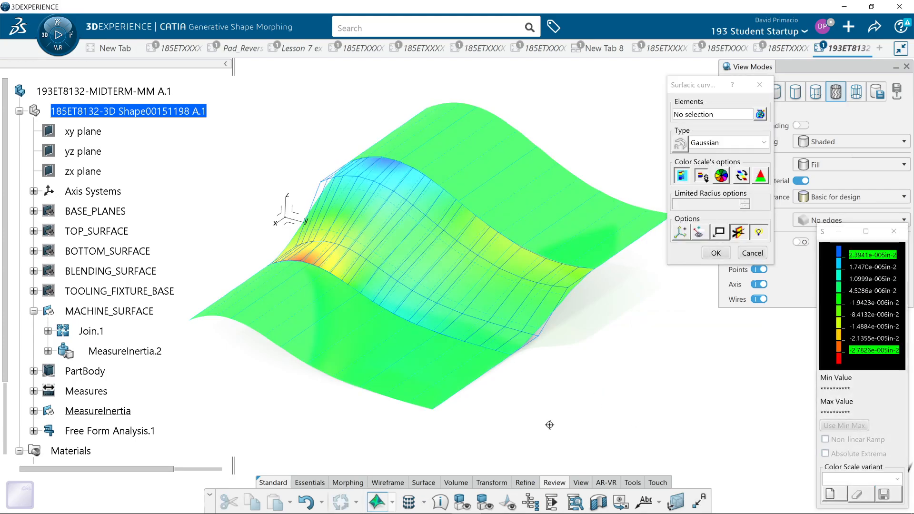
Examine the control point mesh and segmentation lines across the color-mapped machining surface up close
{"action": "scroll", "coordinate": [546, 404], "scroll_direction": "up", "scroll_amount": 3}
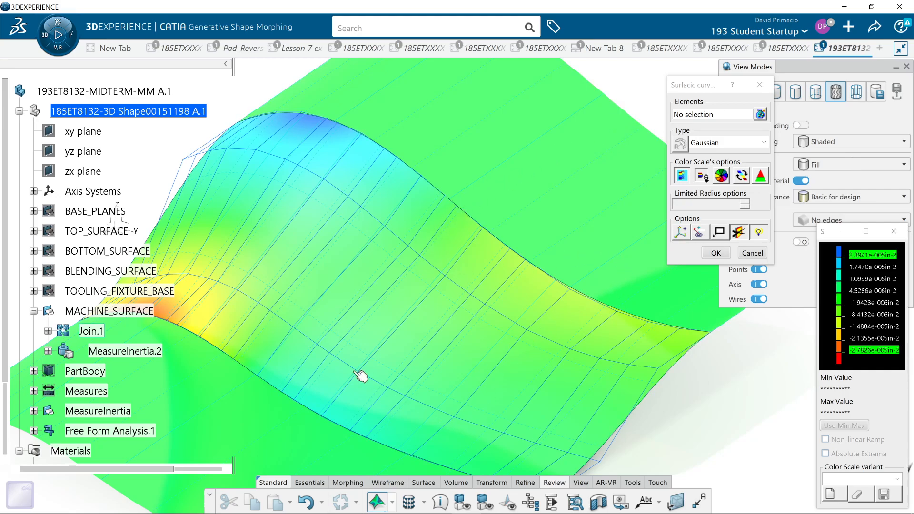
{"action": "middle_click_drag", "start_coordinate": [269, 327], "coordinate": [296, 339]}
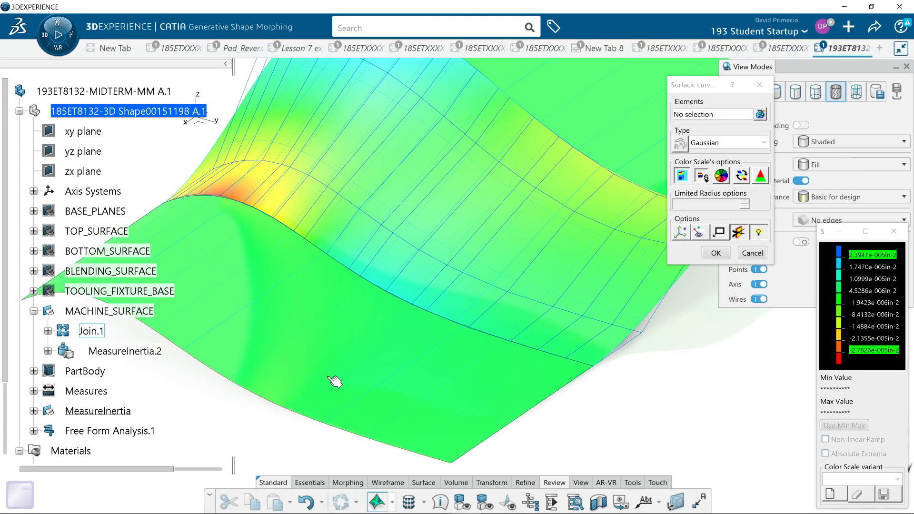
{"action": "middle_click_drag", "start_coordinate": [325, 328], "coordinate": [503, 140]}
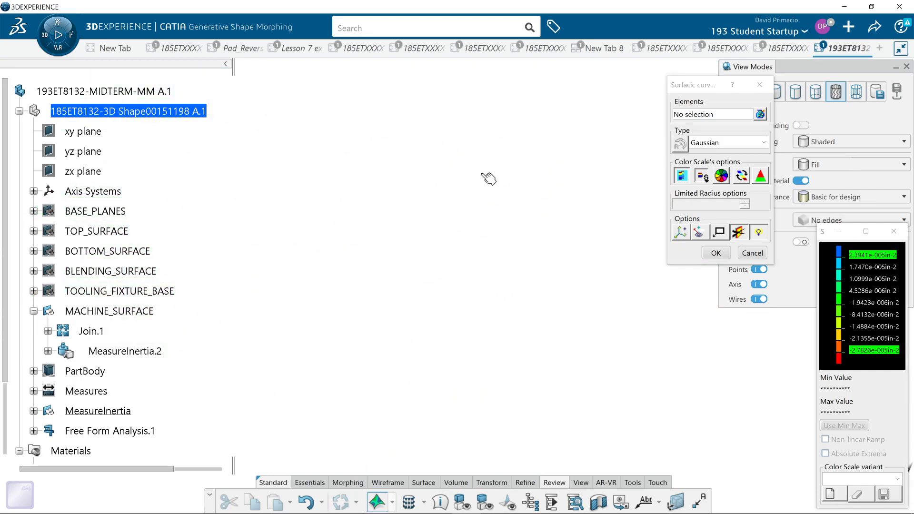
{"action": "middle_click_drag", "start_coordinate": [449, 270], "coordinate": [576, 449]}
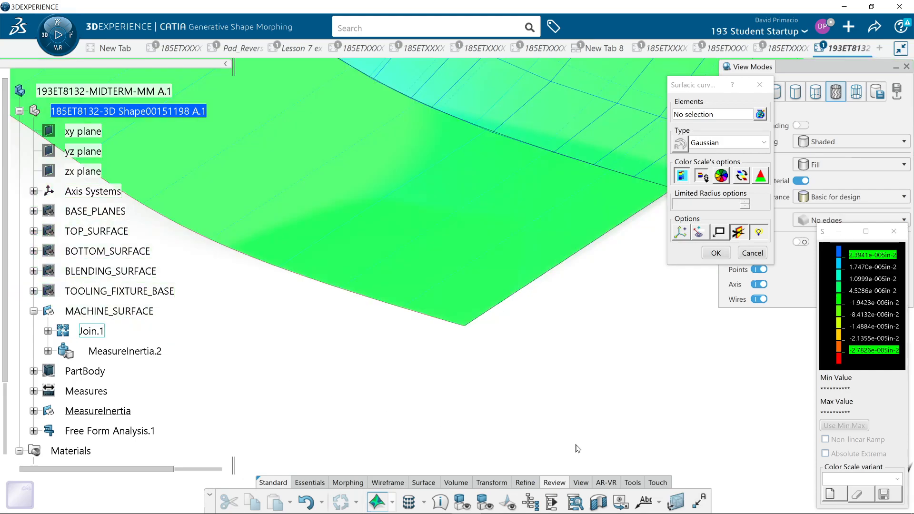
{"action": "middle_click_drag", "start_coordinate": [440, 330], "coordinate": [449, 253]}
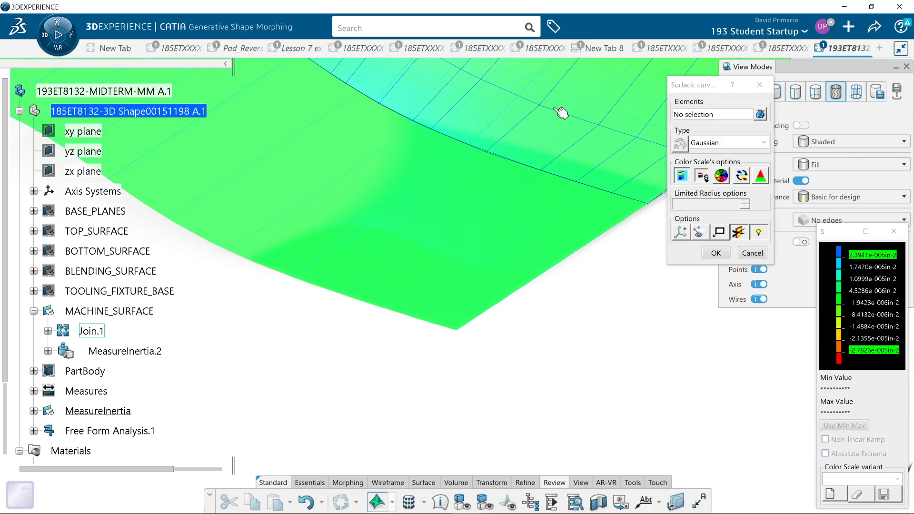
{"action": "middle_click_drag", "start_coordinate": [586, 346], "coordinate": [505, 402]}
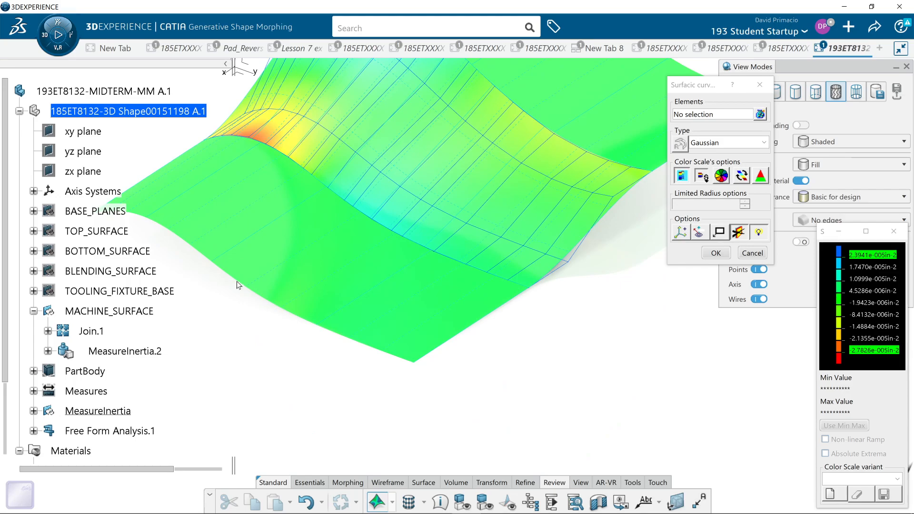
{"action": "middle_click", "coordinate": [288, 211]}
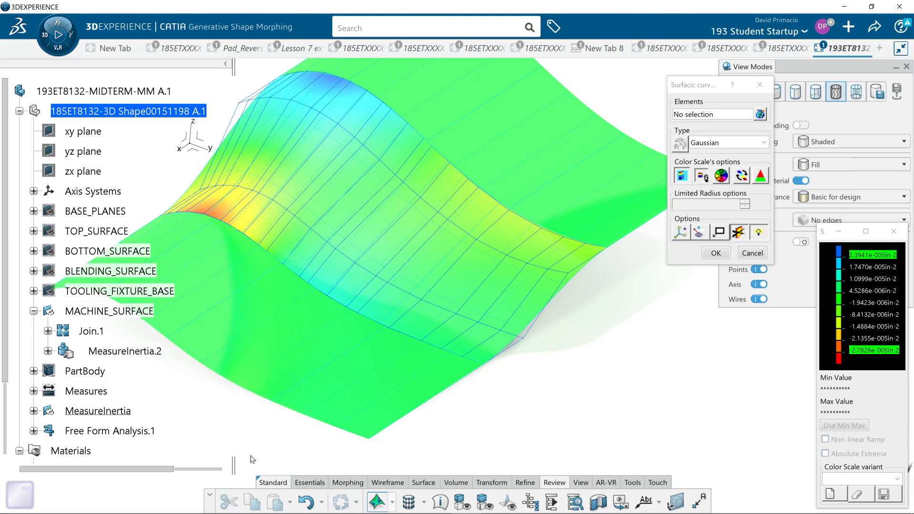
{"action": "middle_click_drag", "start_coordinate": [260, 405], "coordinate": [292, 388]}
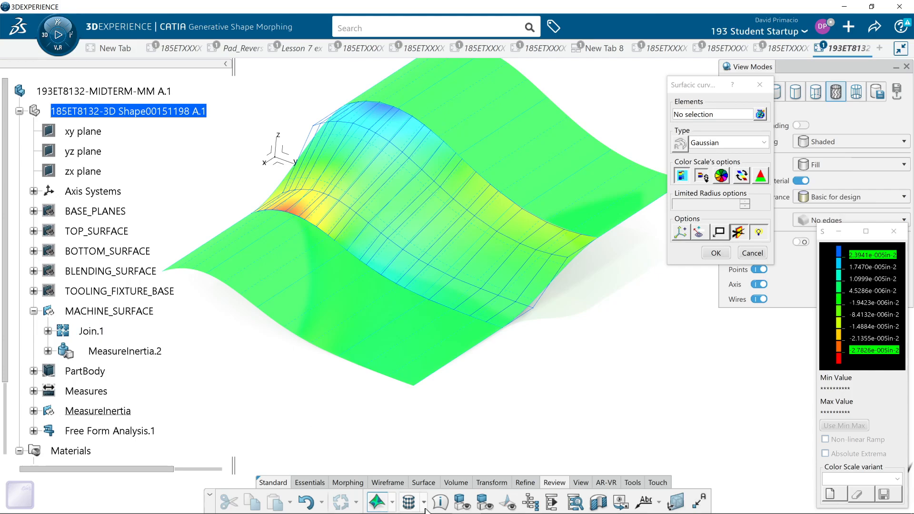
Leave the curvature analysis and remove the dress-up display from Join.1
{"action": "key", "text": "Escape"}
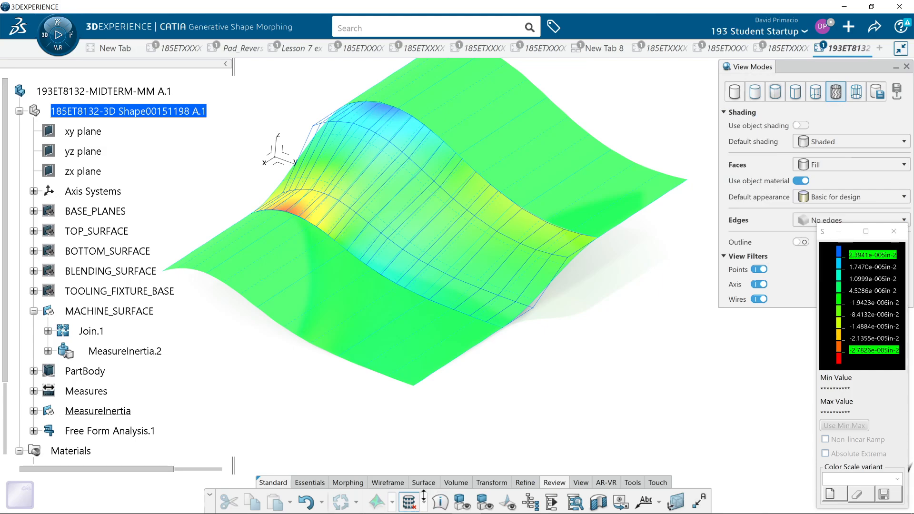
{"action": "left_click", "coordinate": [404, 505]}
{"action": "left_click", "coordinate": [377, 286]}
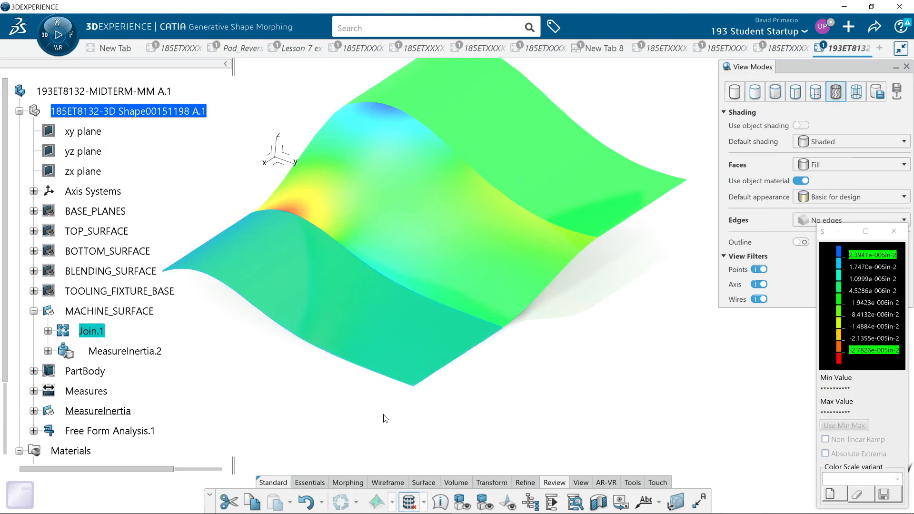
{"action": "middle_click_drag", "start_coordinate": [534, 282], "coordinate": [545, 318]}
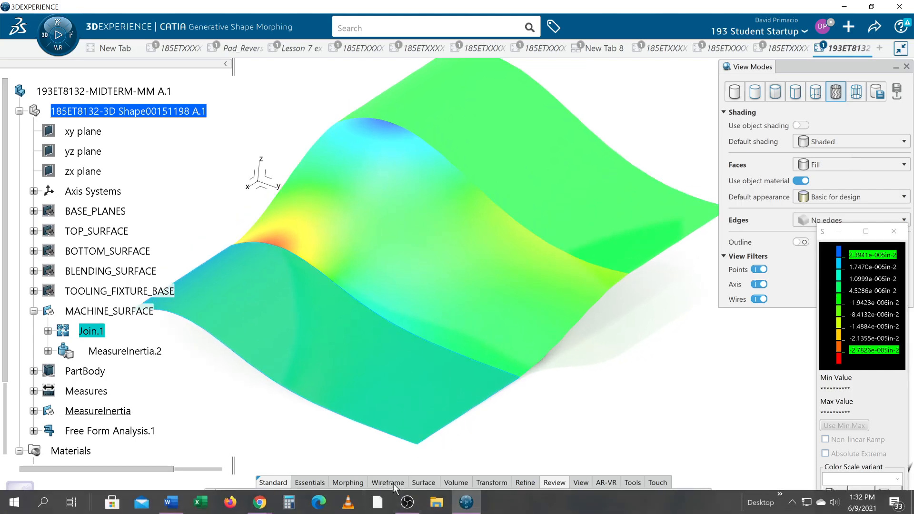
Start a Porcupine Curvature Analysis of type Curvature on the Join.1 machining surface
{"action": "left_click", "coordinate": [394, 503]}
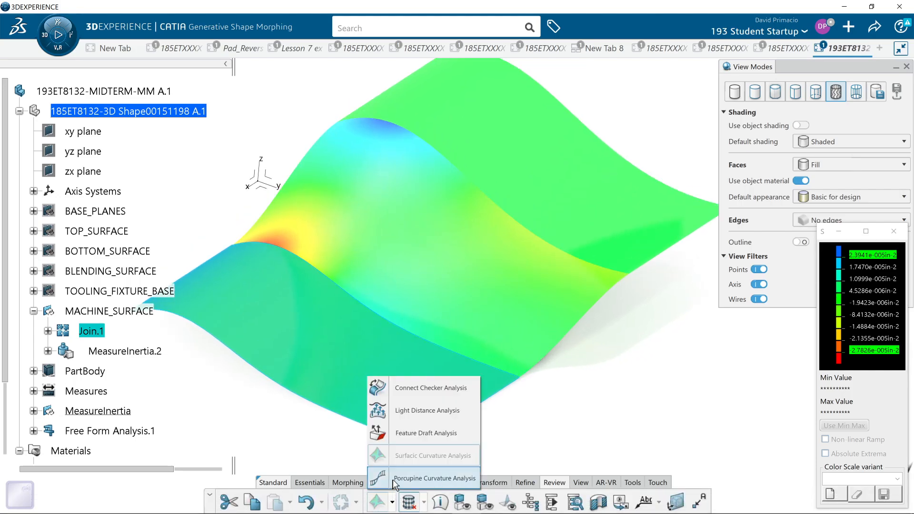
{"action": "left_click", "coordinate": [393, 482]}
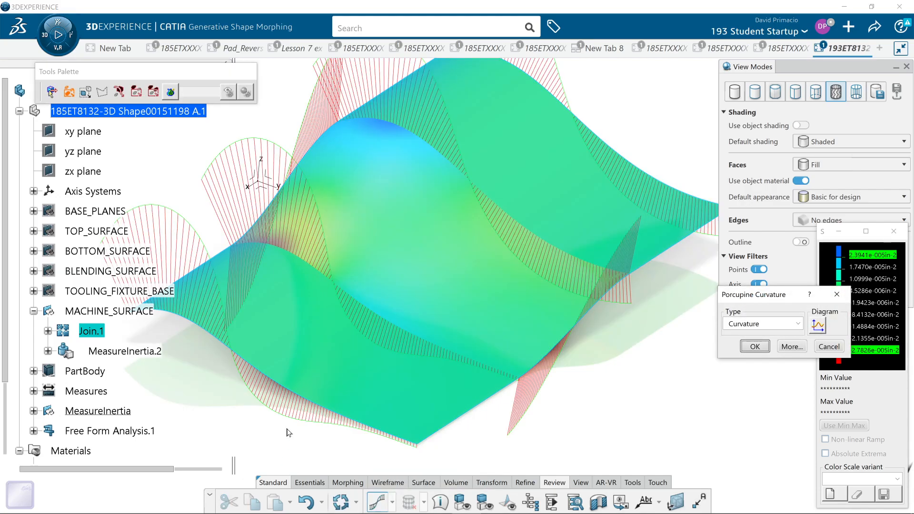
{"action": "middle_click_drag", "start_coordinate": [314, 389], "coordinate": [327, 410]}
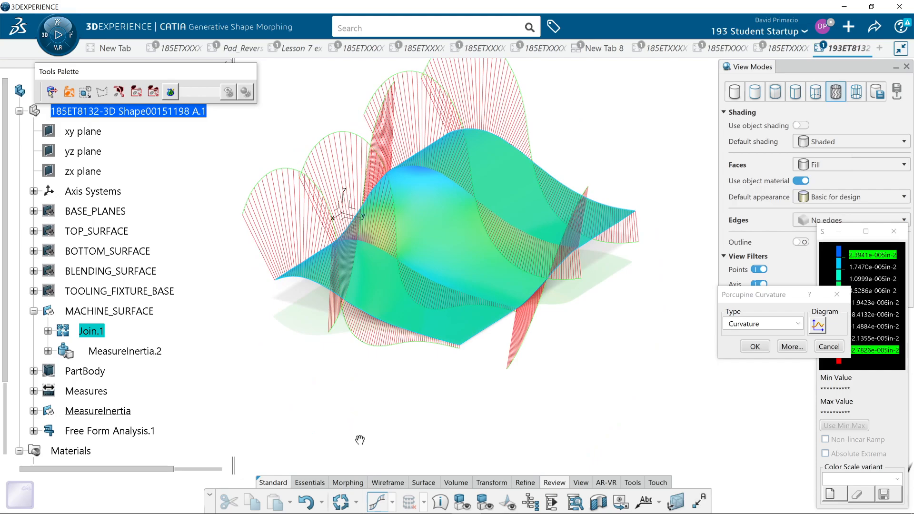
{"action": "mouse_move", "coordinate": [415, 377]}
{"action": "middle_mouse_down"}
{"action": "mouse_move", "coordinate": [414, 391]}
{"action": "mouse_move", "coordinate": [431, 380]}
{"action": "middle_mouse_up"}
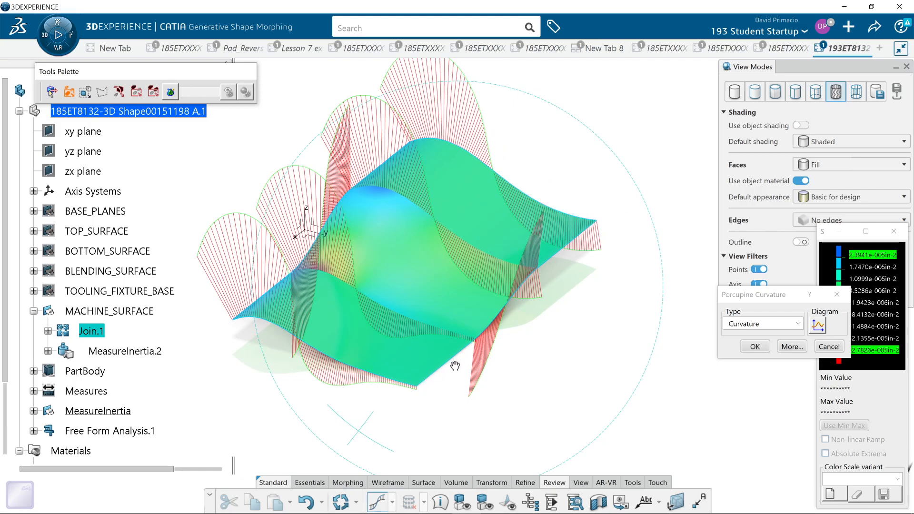
Examine the porcupine combs along the machining surface's boundaries from the side, low angles and an isometric direction
{"action": "middle_click_drag", "start_coordinate": [488, 347], "coordinate": [300, 265]}
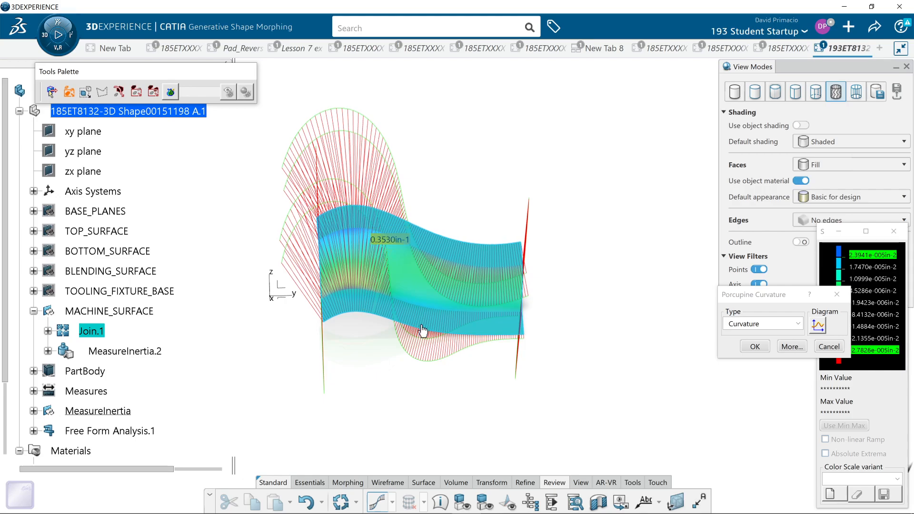
{"action": "middle_click_drag", "start_coordinate": [389, 384], "coordinate": [491, 331]}
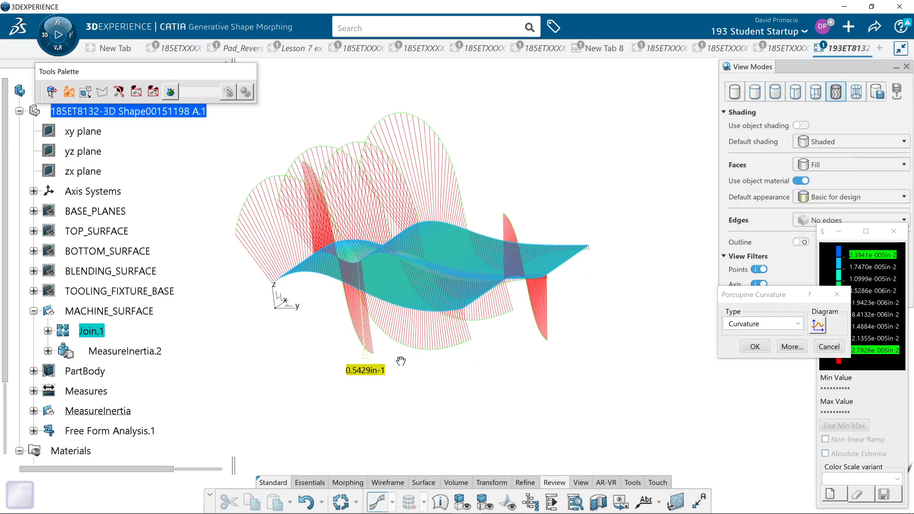
{"action": "middle_click_drag", "start_coordinate": [407, 362], "coordinate": [450, 252]}
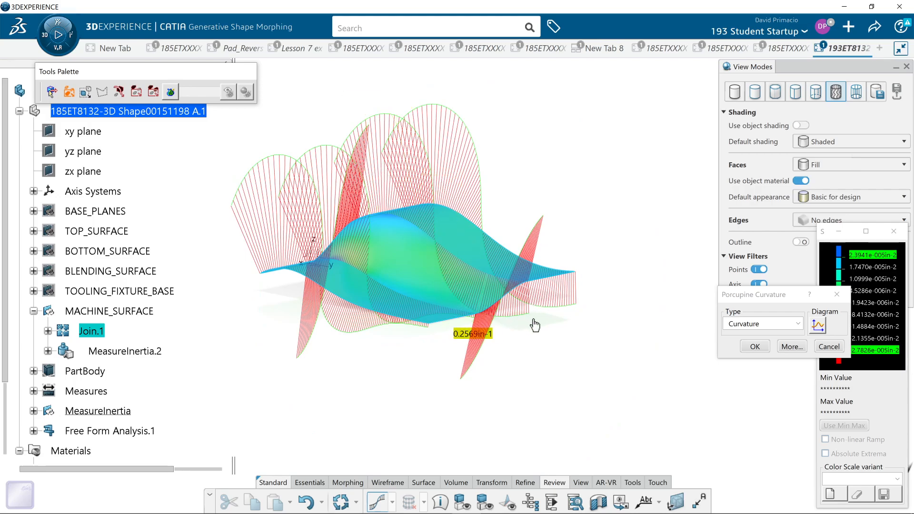
{"action": "middle_click_drag", "start_coordinate": [413, 337], "coordinate": [649, 286]}
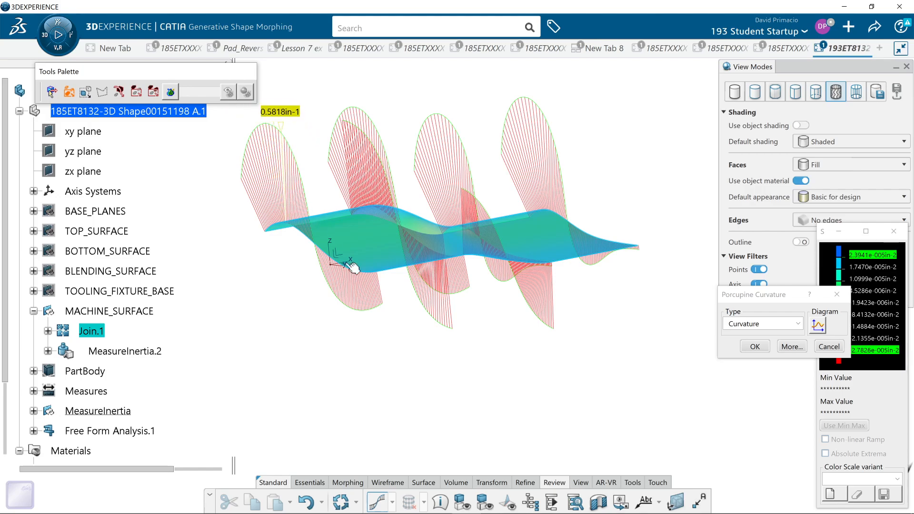
{"action": "middle_click_drag", "start_coordinate": [482, 319], "coordinate": [267, 358]}
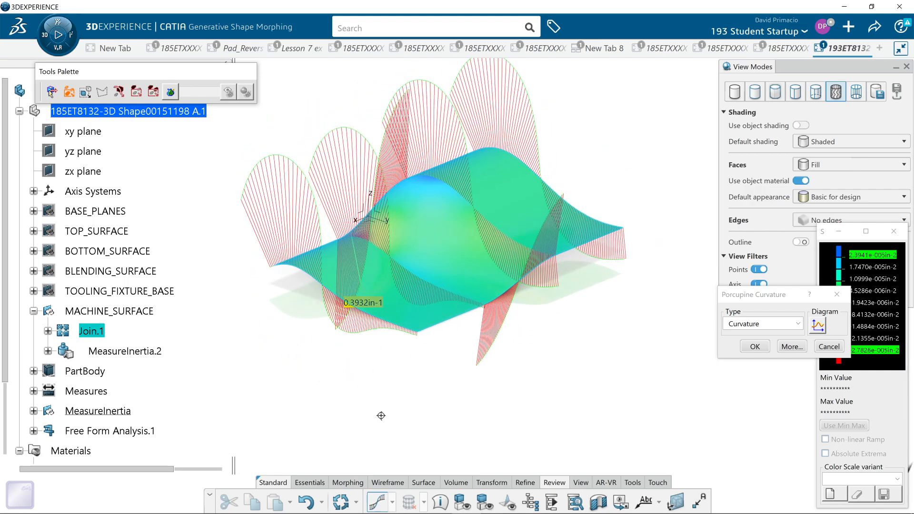
{"action": "middle_click_drag", "start_coordinate": [390, 401], "coordinate": [380, 410]}
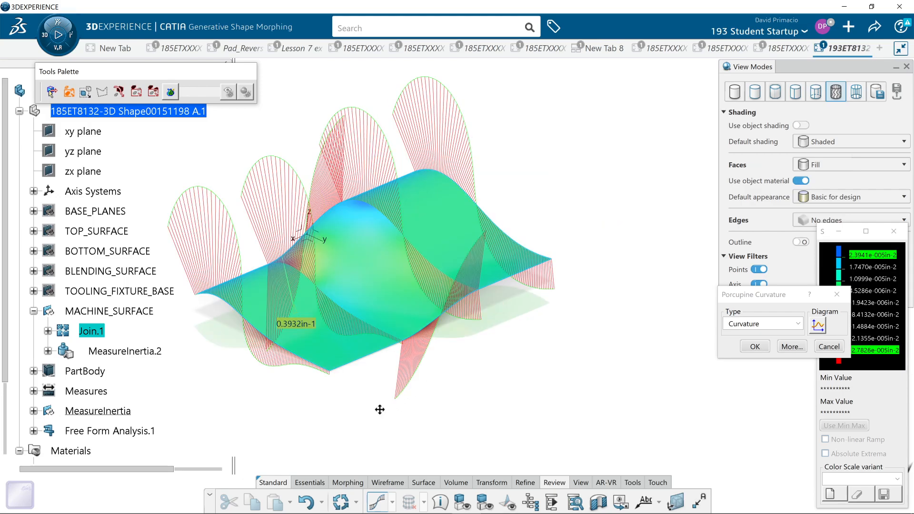
{"action": "middle_click_drag", "start_coordinate": [190, 288], "coordinate": [149, 326]}
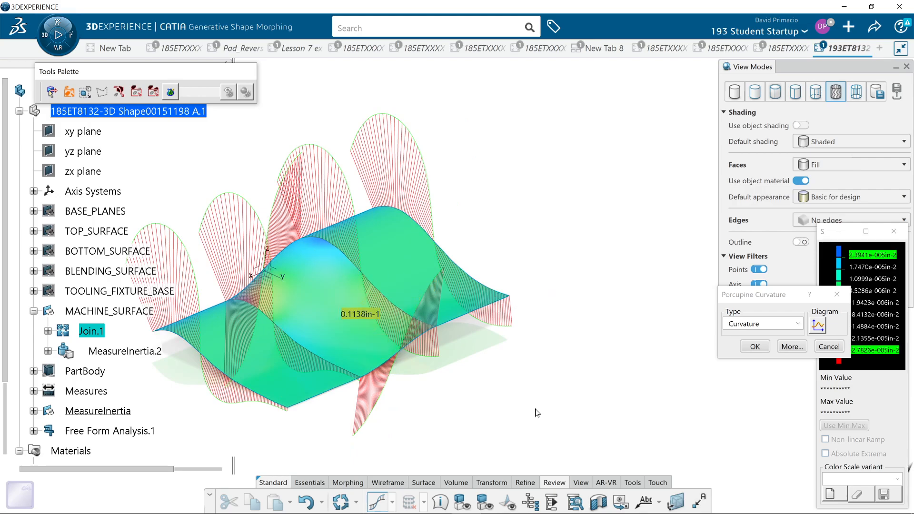
{"action": "middle_click_drag", "start_coordinate": [546, 381], "coordinate": [562, 379]}
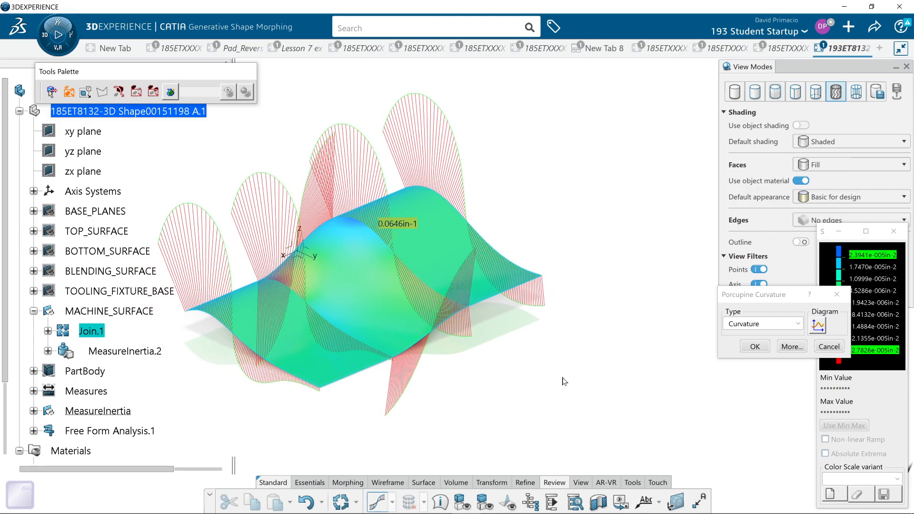
Switch to the Surface Analysis assignment page in Chrome, highlight "Positive and negative values" under Gaussian Curvature, and return to CATIA
{"action": "key", "text": "alt+Tab"}
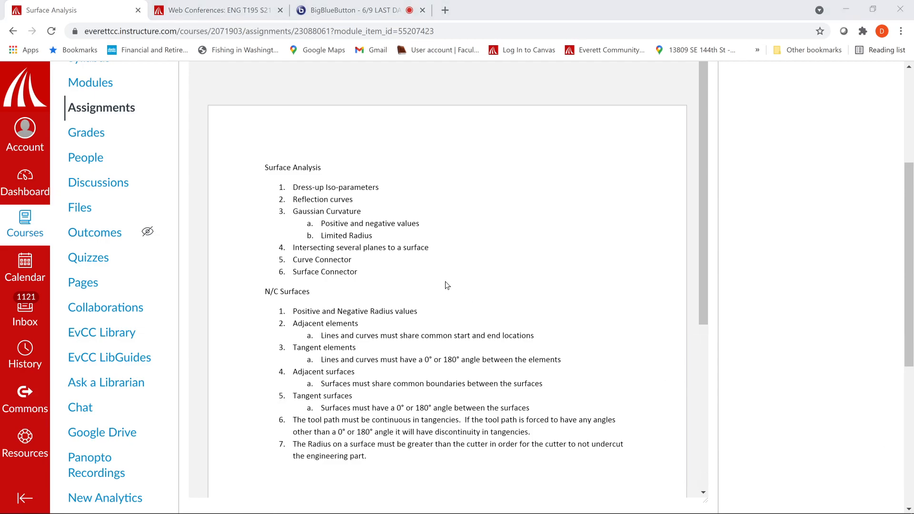
{"action": "left_click_drag", "start_coordinate": [422, 225], "coordinate": [326, 223]}
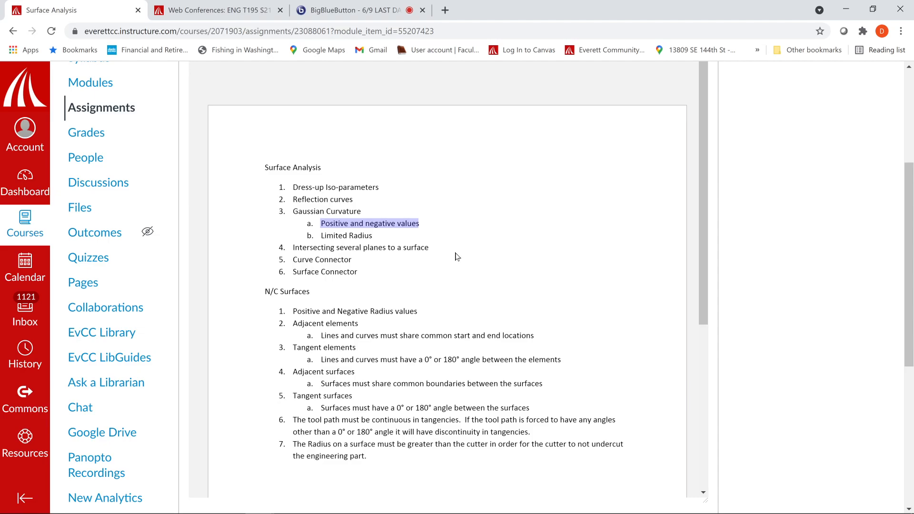
{"action": "key", "text": "alt+Tab"}
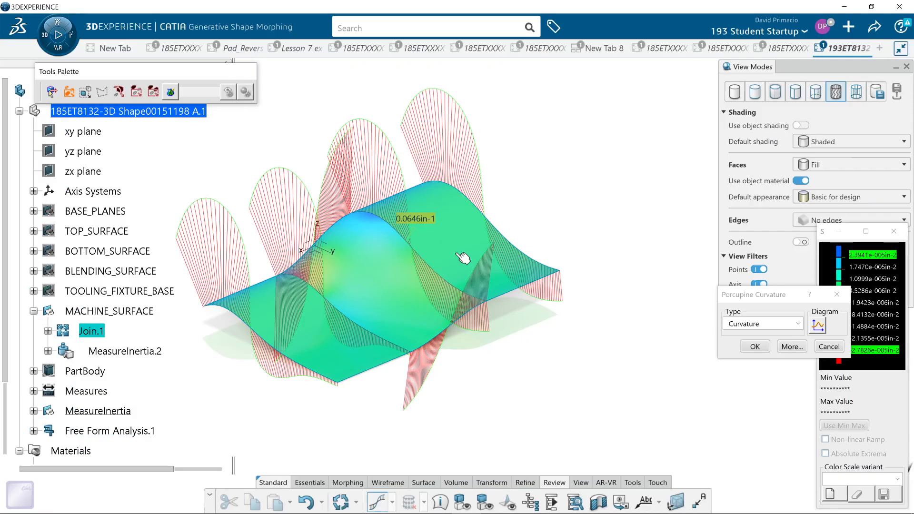
{"action": "middle_click_drag", "start_coordinate": [487, 413], "coordinate": [548, 403]}
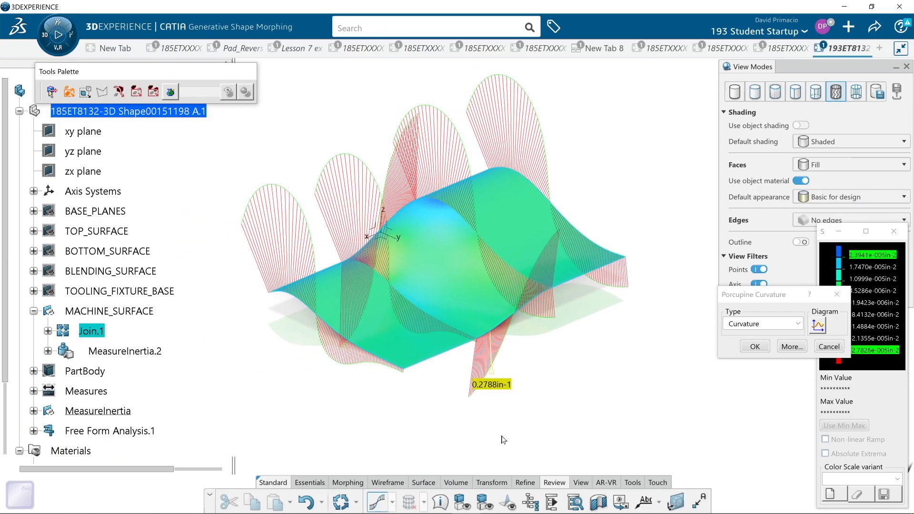
Close the color scale window and redo the Curvature-type porcupine analysis on Join.1, keeping it under Free Form Analysis.1
{"action": "left_click", "coordinate": [393, 503]}
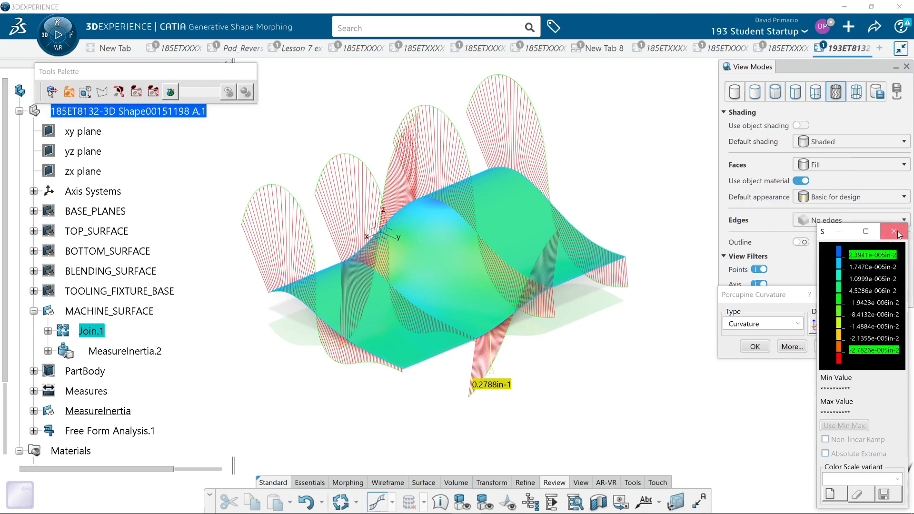
{"action": "left_click", "coordinate": [894, 231]}
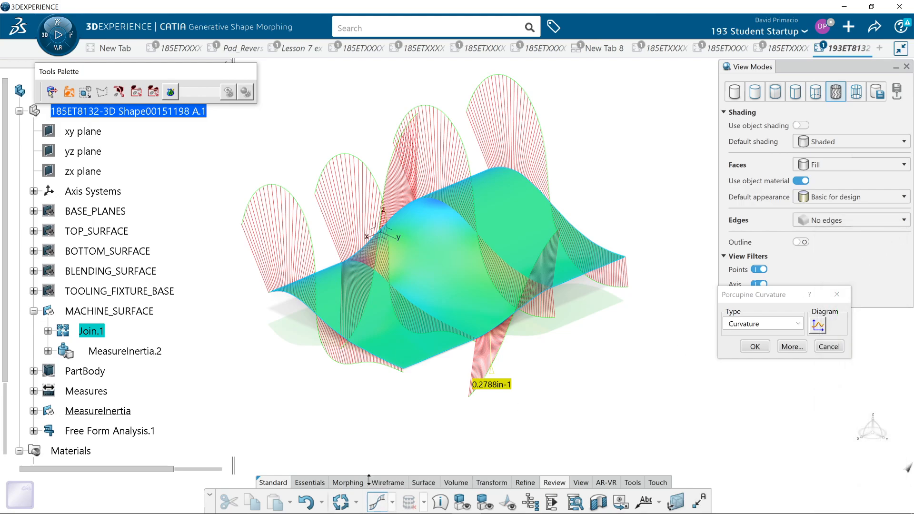
{"action": "left_click", "coordinate": [33, 431]}
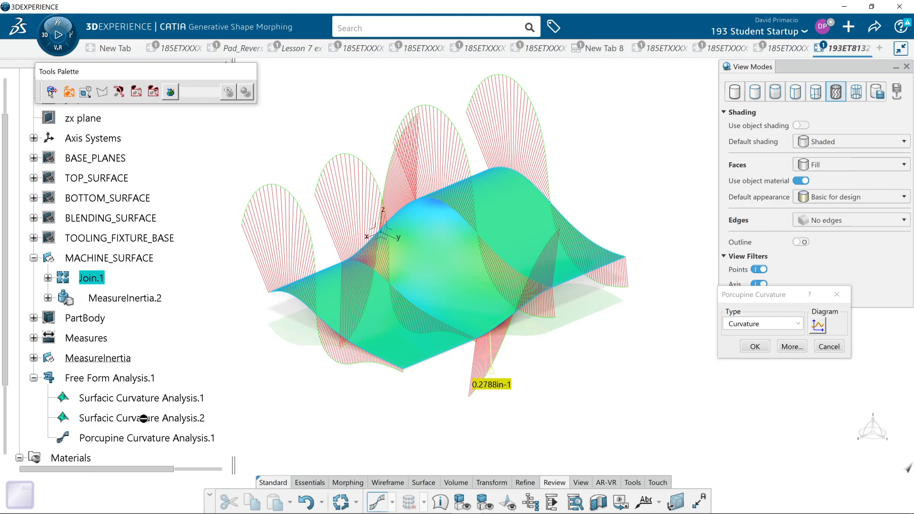
{"action": "left_click", "coordinate": [829, 347]}
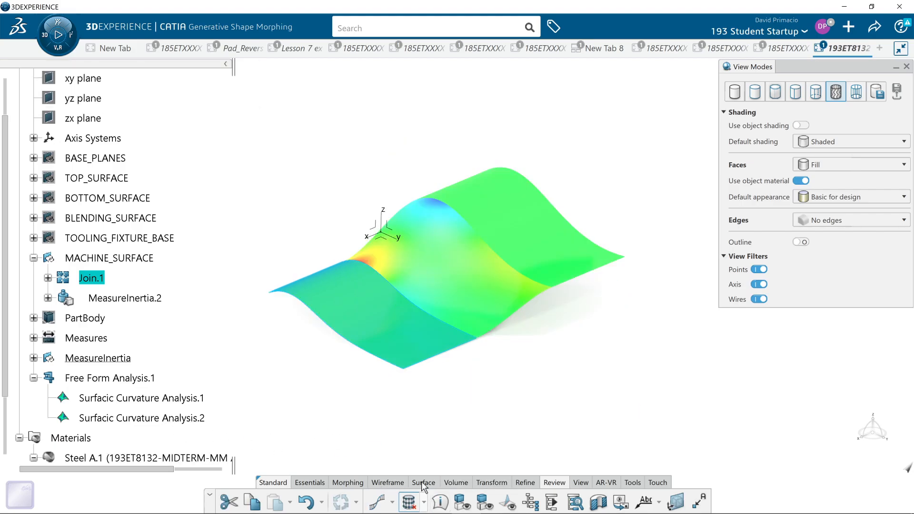
{"action": "left_click", "coordinate": [381, 501]}
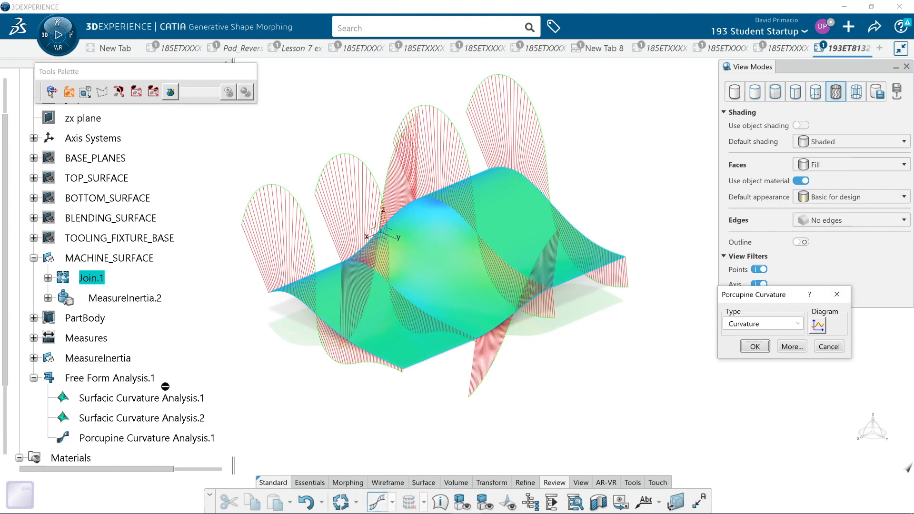
{"action": "left_click", "coordinate": [746, 351]}
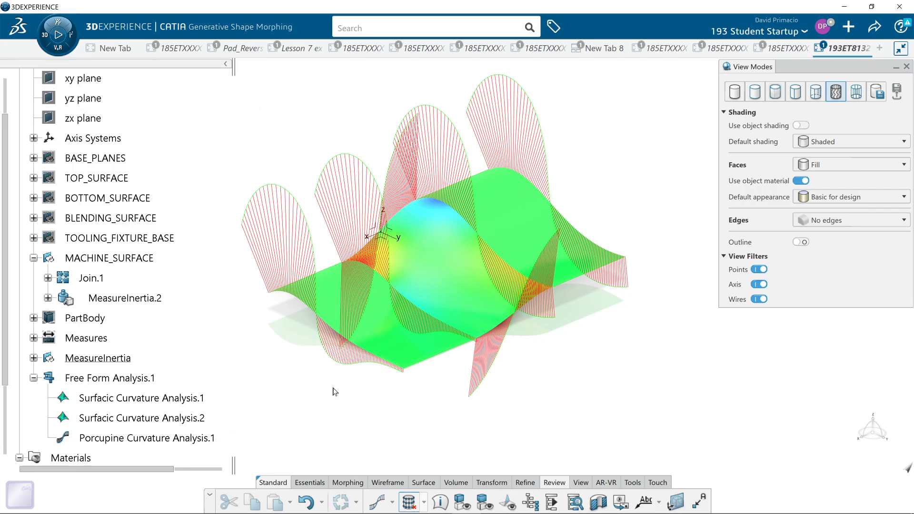
Try to run a surfacic curvature analysis of type Limited on Join.1
{"action": "left_click", "coordinate": [391, 504]}
{"action": "left_click", "coordinate": [380, 456]}
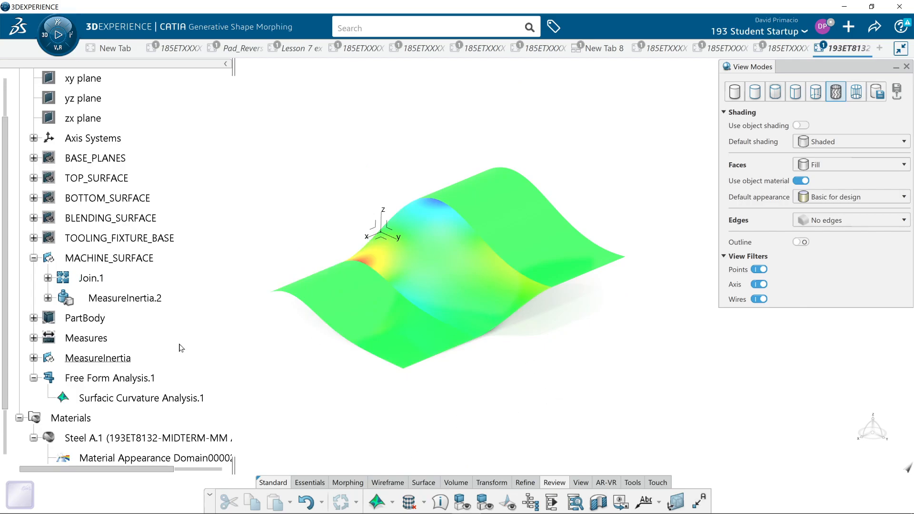
{"action": "left_click", "coordinate": [90, 279]}
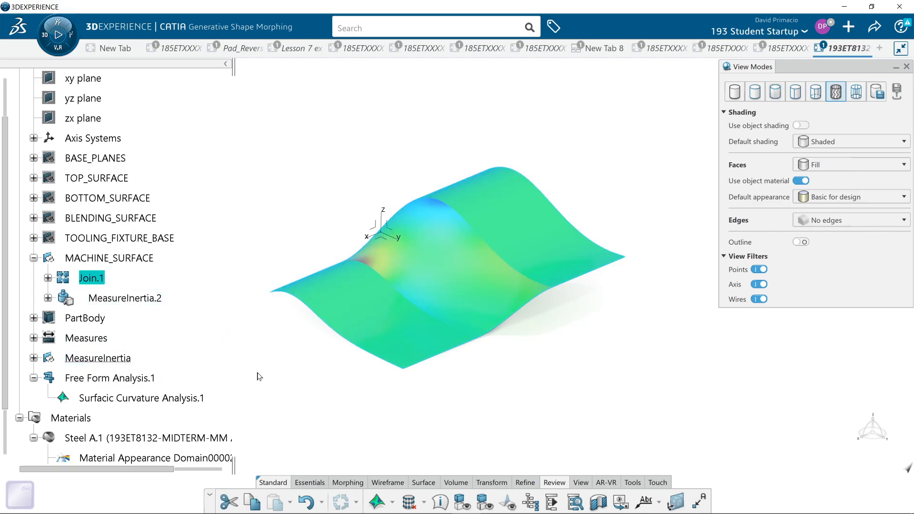
{"action": "left_click", "coordinate": [377, 502]}
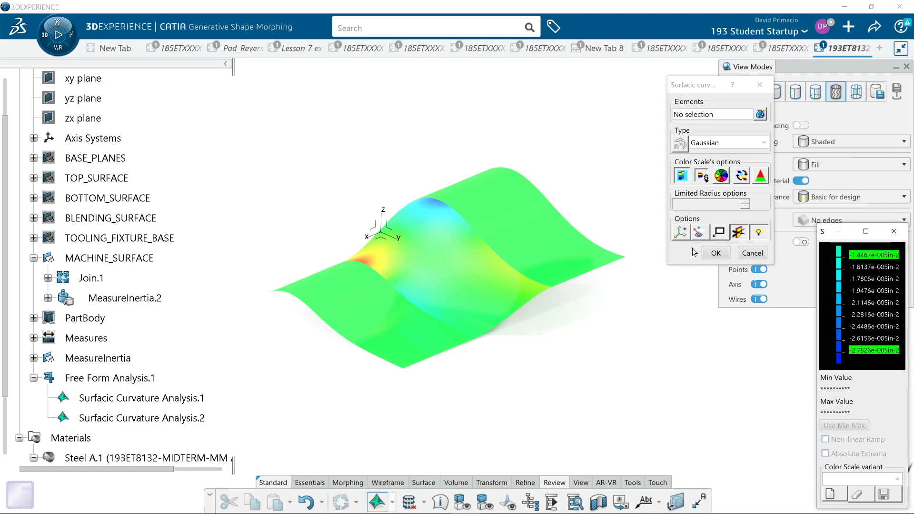
{"action": "left_click", "coordinate": [719, 143]}
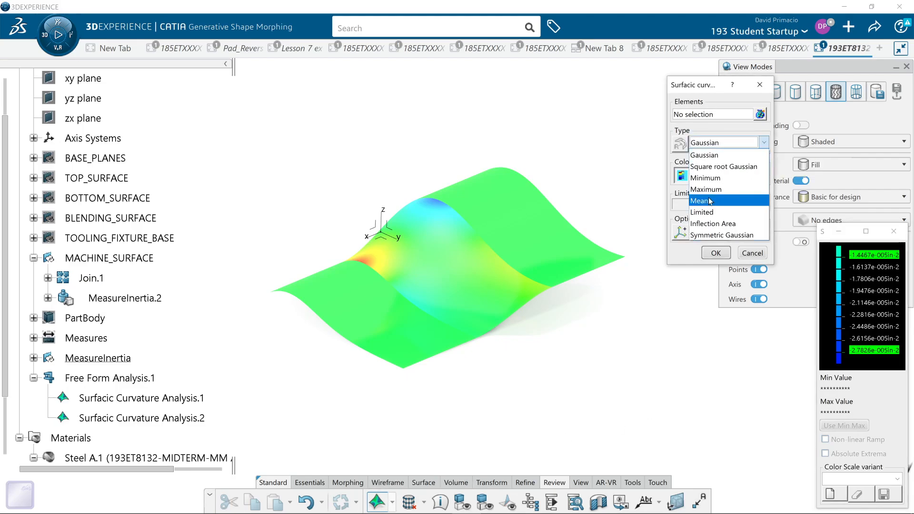
{"action": "left_click", "coordinate": [711, 213]}
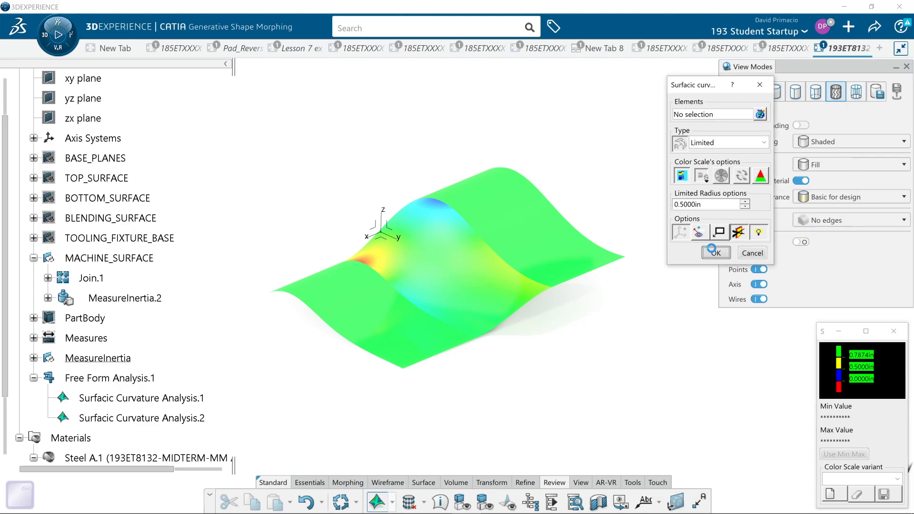
{"action": "left_click", "coordinate": [715, 252]}
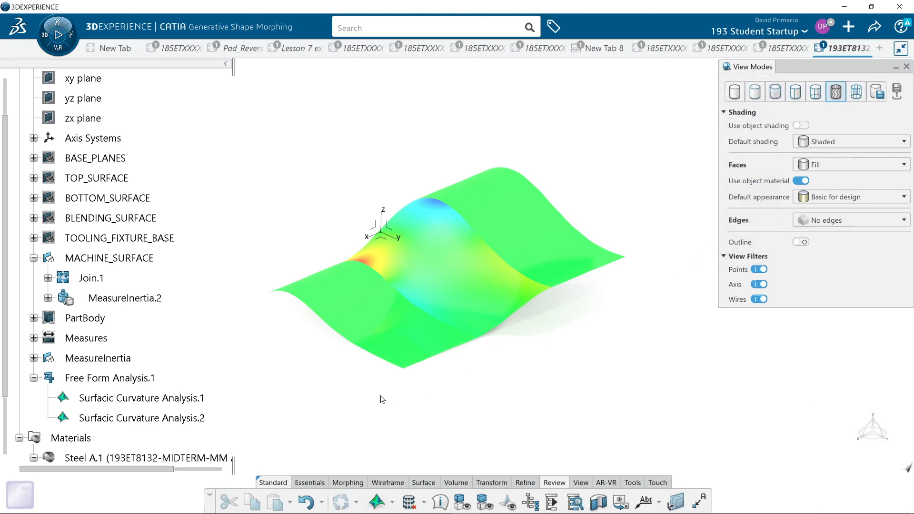
Delete Surfacic Curvature Analysis.1, Surfacic Curvature Analysis.2 and the Free Form Analysis.1 set from the tree
{"action": "middle_click_drag", "start_coordinate": [376, 394], "coordinate": [309, 416]}
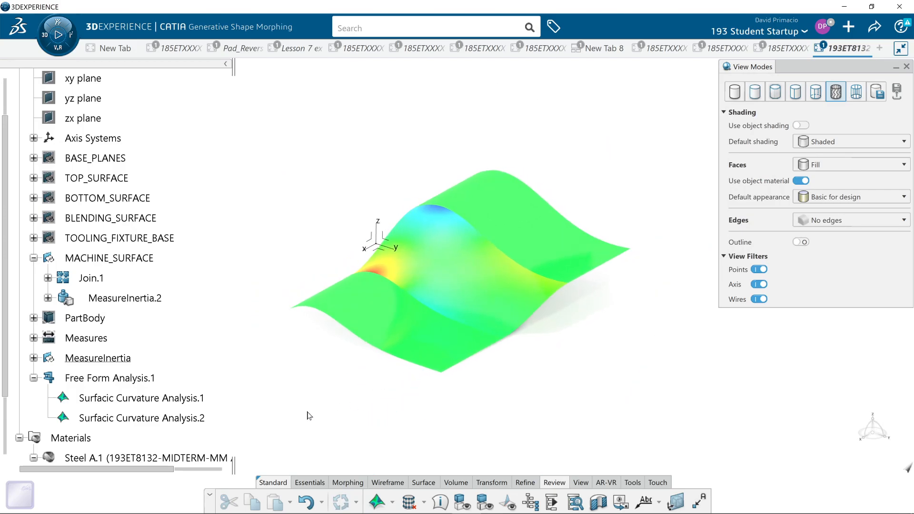
{"action": "left_click", "coordinate": [139, 401]}
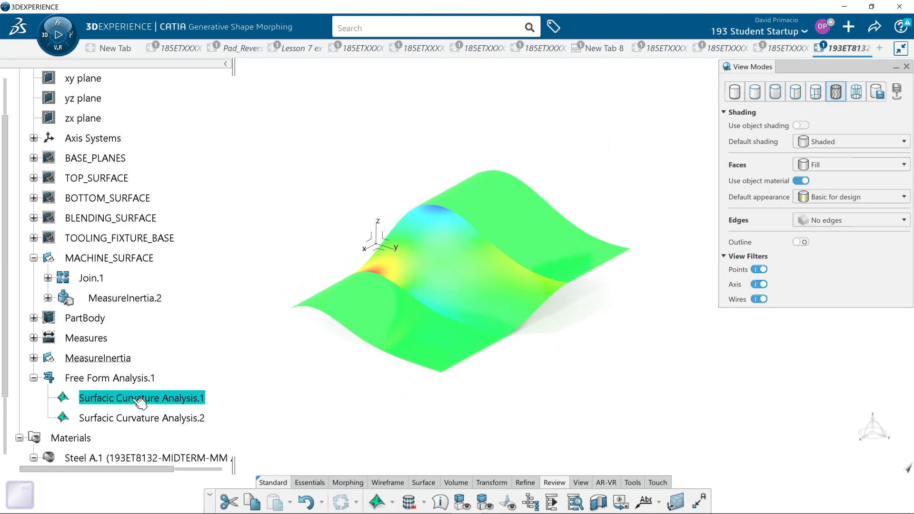
{"action": "key", "text": "Delete"}
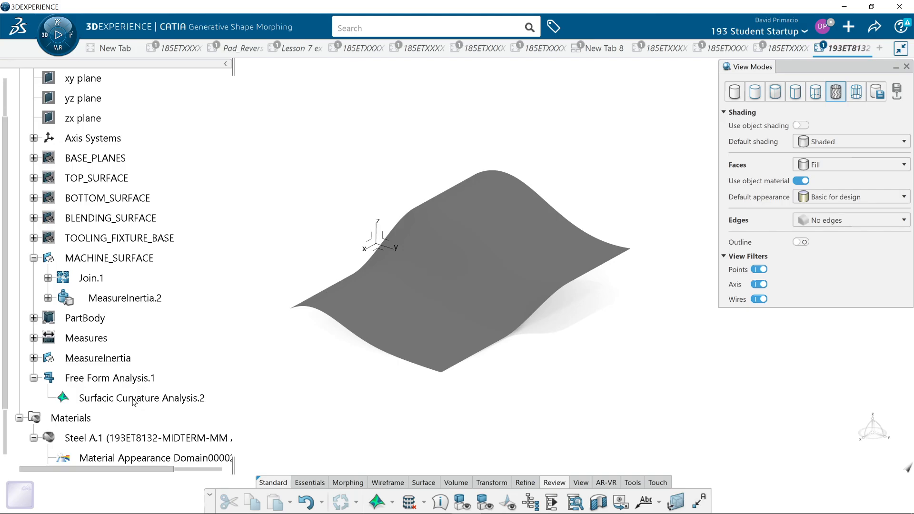
{"action": "left_click", "coordinate": [133, 403]}
{"action": "key", "text": "Delete"}
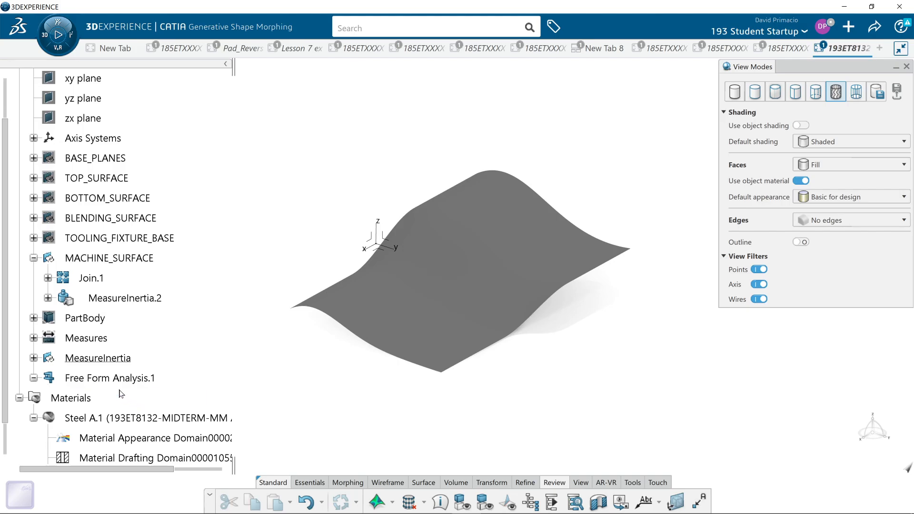
{"action": "left_click", "coordinate": [125, 380]}
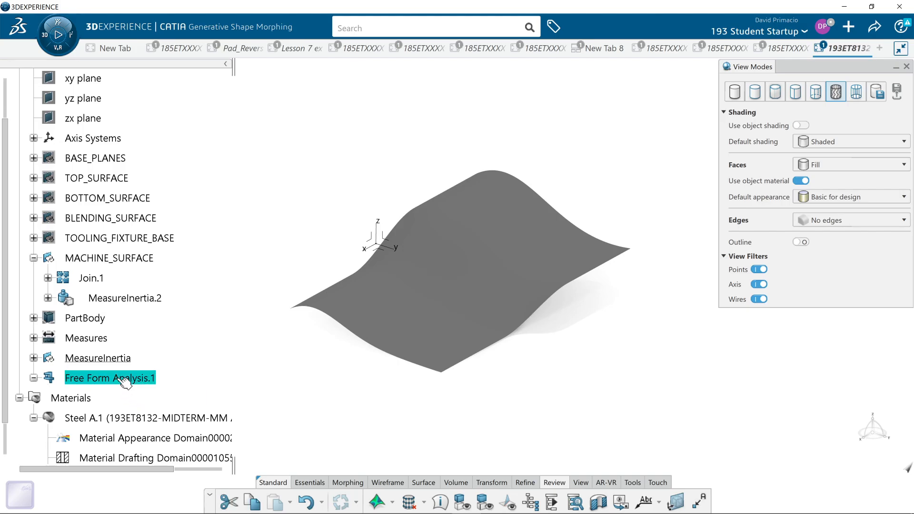
{"action": "key", "text": "Delete"}
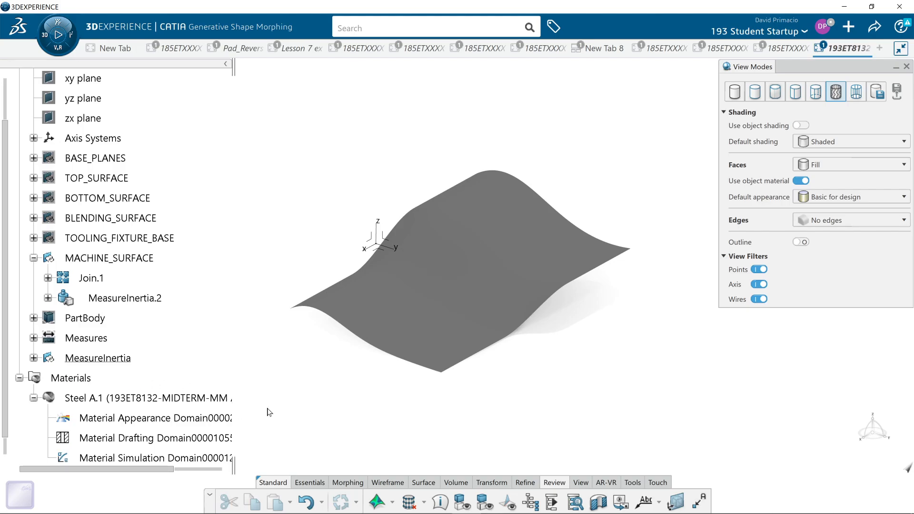
Run a surfacic curvature analysis of type Limited on Join.1 with a limited radius of 1 in
{"action": "left_click", "coordinate": [376, 502]}
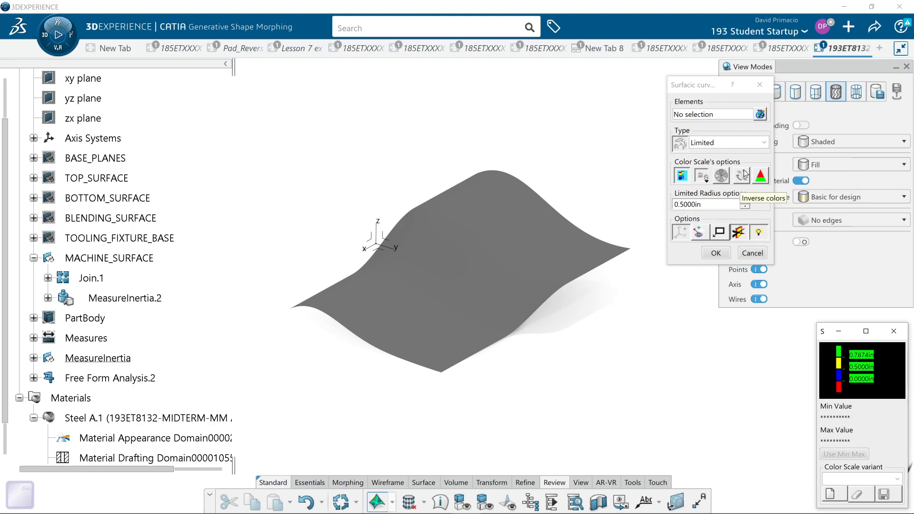
{"action": "left_click", "coordinate": [765, 143]}
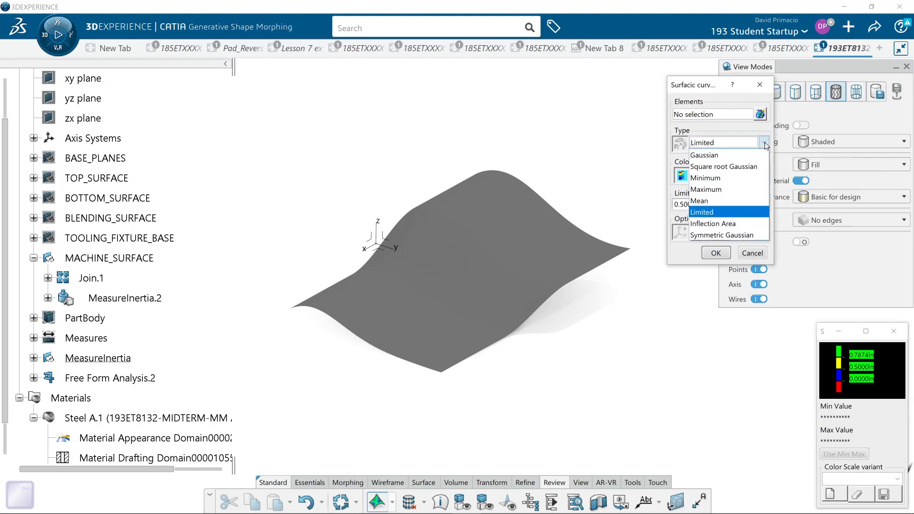
{"action": "left_click", "coordinate": [725, 213]}
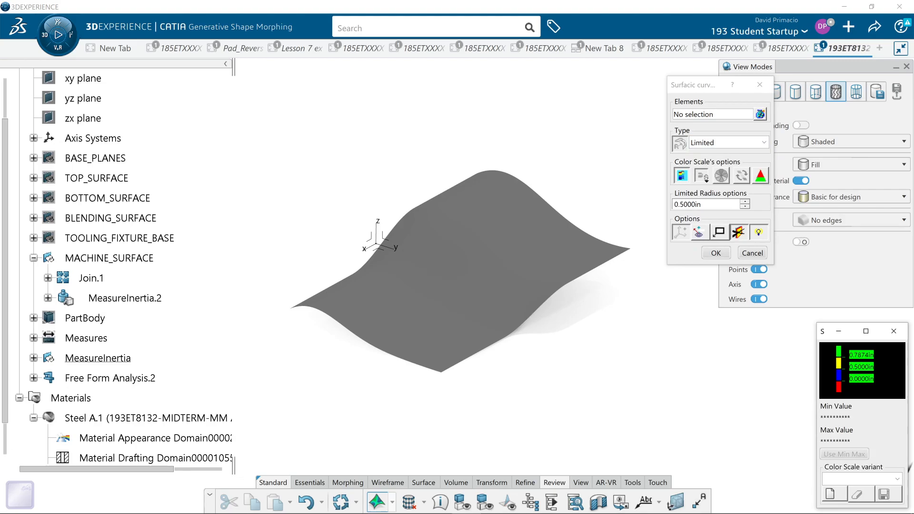
{"action": "double_click", "coordinate": [714, 204]}
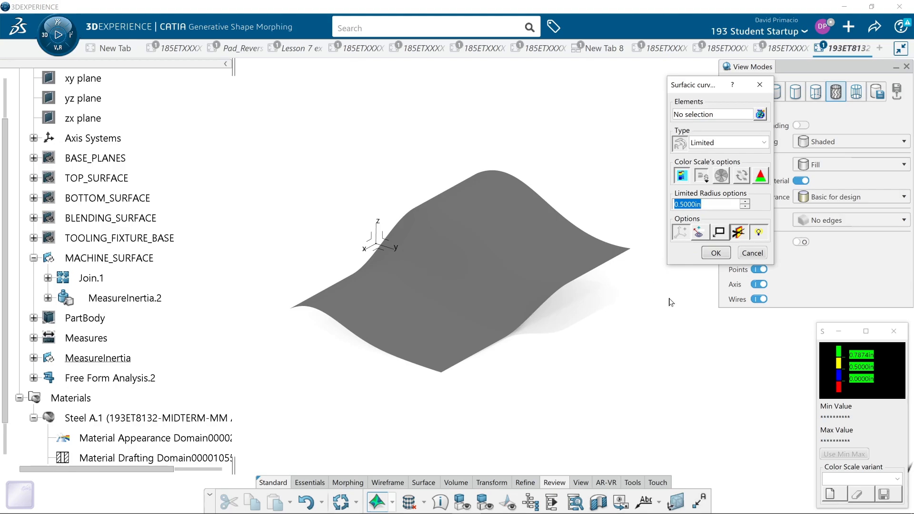
{"action": "left_click", "coordinate": [93, 279]}
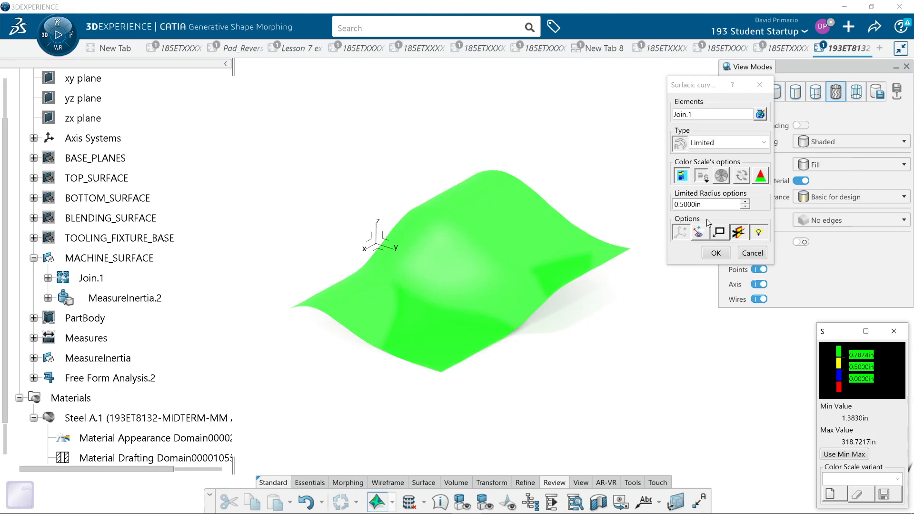
{"action": "left_click_drag", "start_coordinate": [708, 204], "coordinate": [643, 212]}
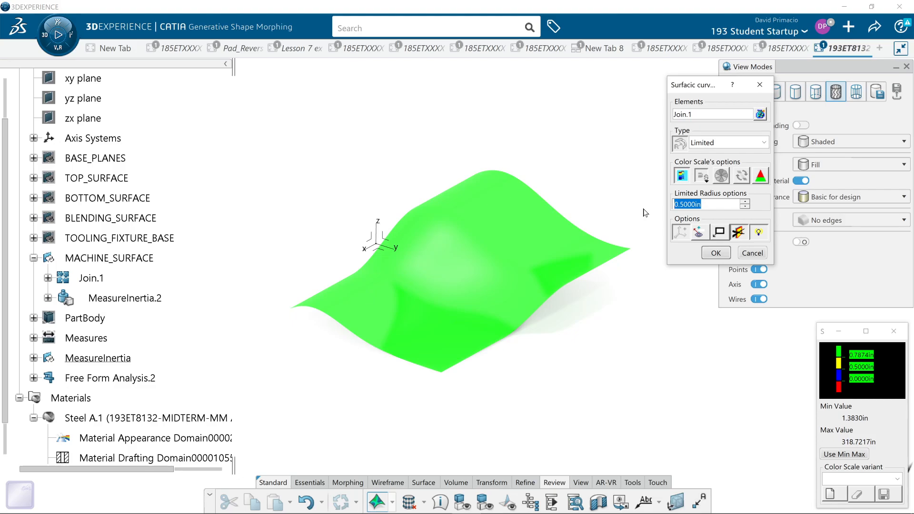
{"action": "type", "text": "1"}
{"action": "key", "text": "Return"}
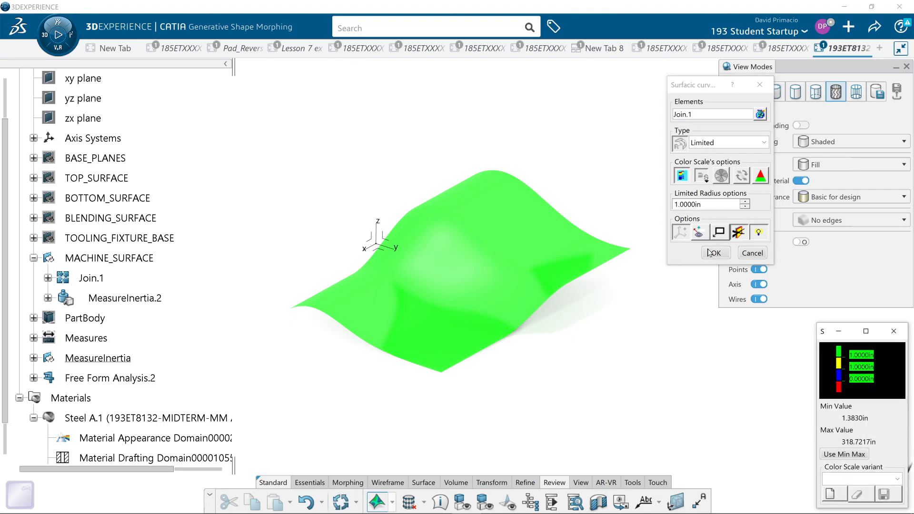
{"action": "left_click", "coordinate": [714, 253]}
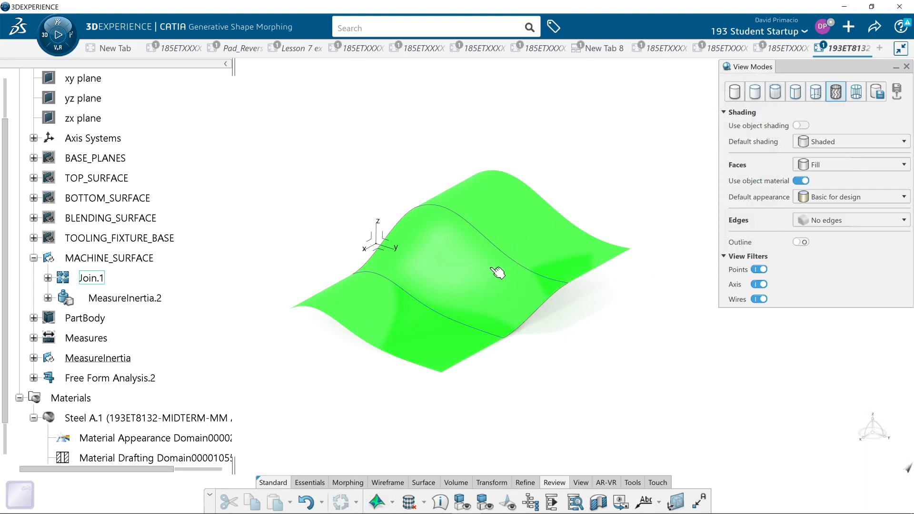
{"action": "middle_click_drag", "start_coordinate": [504, 380], "coordinate": [524, 364]}
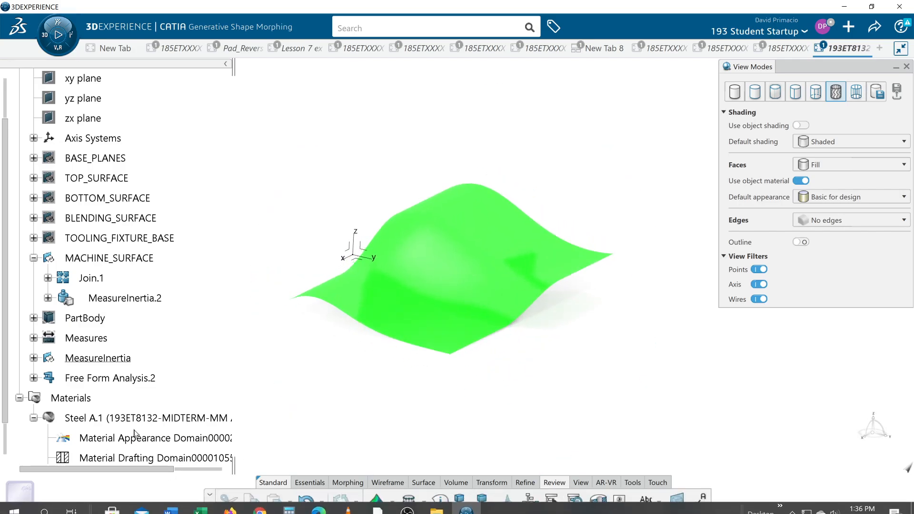
Reopen Surfacic Curvature Analysis.3, probe the curvature and radius at points on the surface with the on-the-fly option, and cancel the edit
{"action": "scroll", "coordinate": [114, 456], "scroll_direction": "down", "scroll_amount": 2}
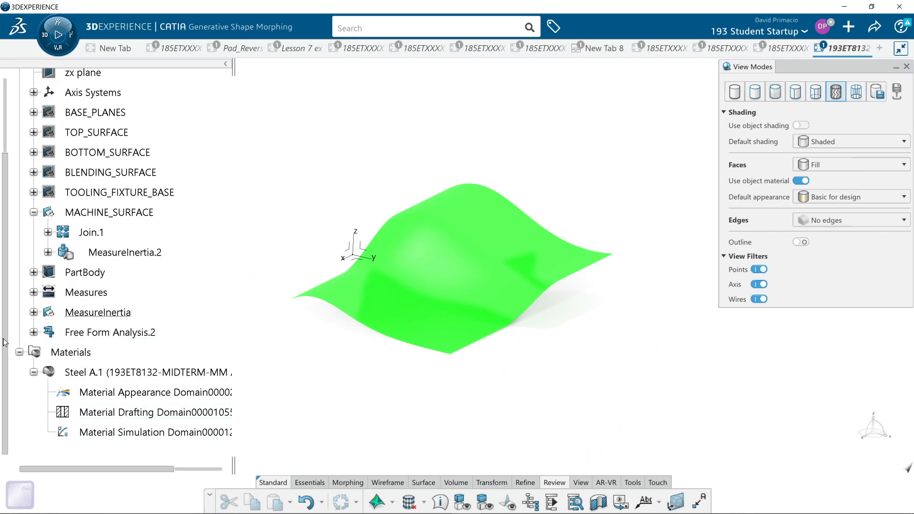
{"action": "left_click", "coordinate": [33, 332]}
{"action": "left_click", "coordinate": [118, 353]}
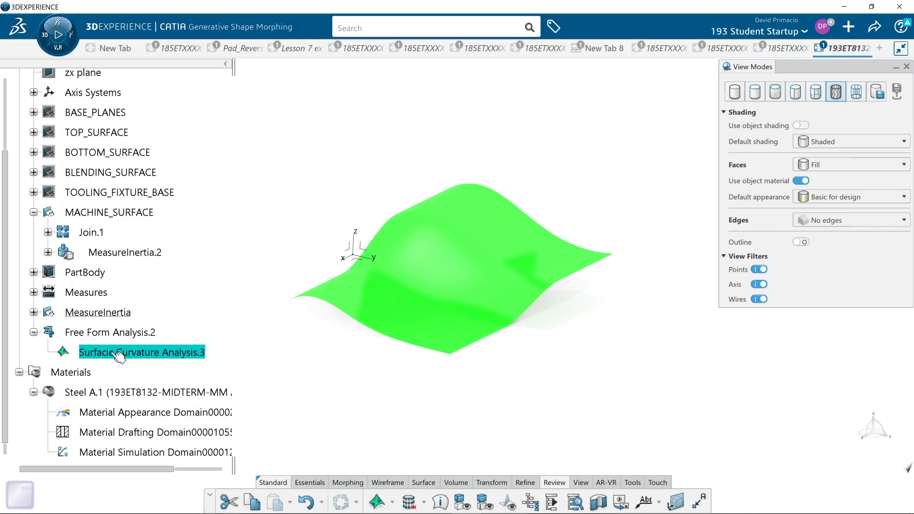
{"action": "double_click", "coordinate": [119, 354]}
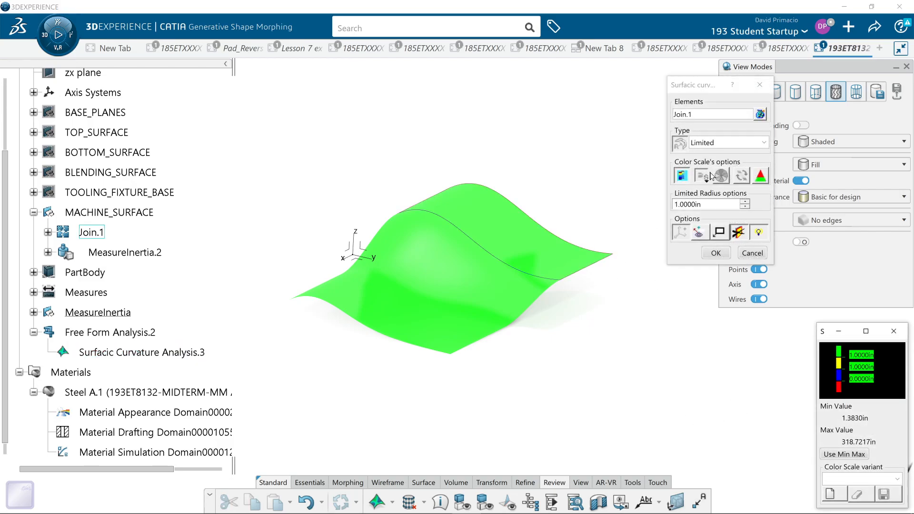
{"action": "middle_click_drag", "start_coordinate": [567, 389], "coordinate": [572, 353]}
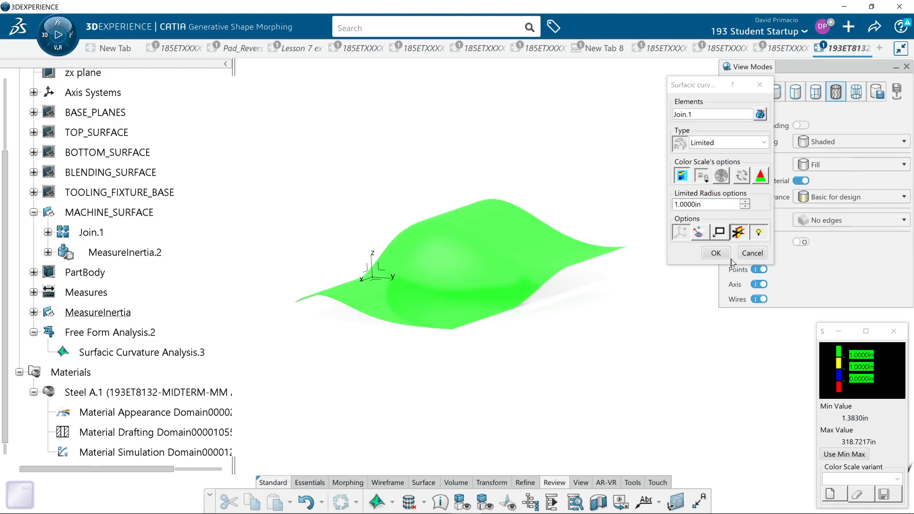
{"action": "left_click", "coordinate": [699, 233]}
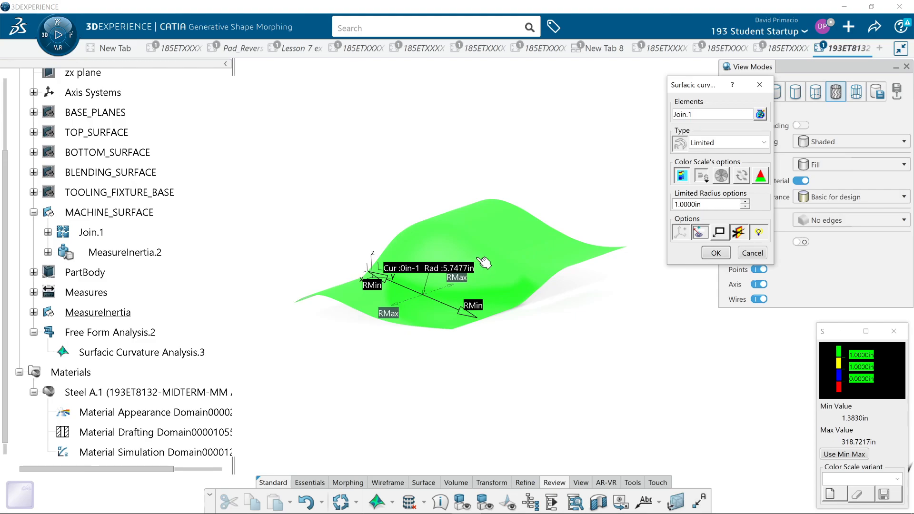
{"action": "left_click", "coordinate": [527, 281]}
{"action": "middle_click_drag", "start_coordinate": [569, 344], "coordinate": [571, 343]}
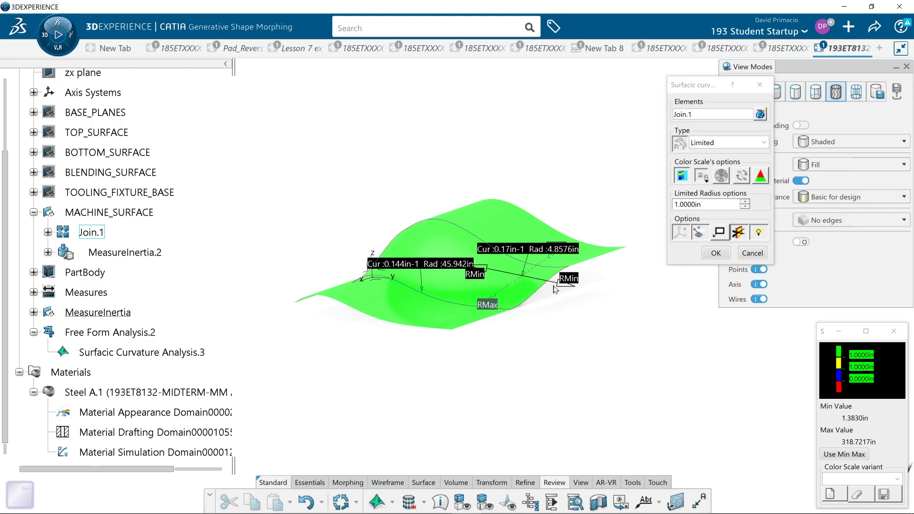
{"action": "left_click", "coordinate": [752, 253]}
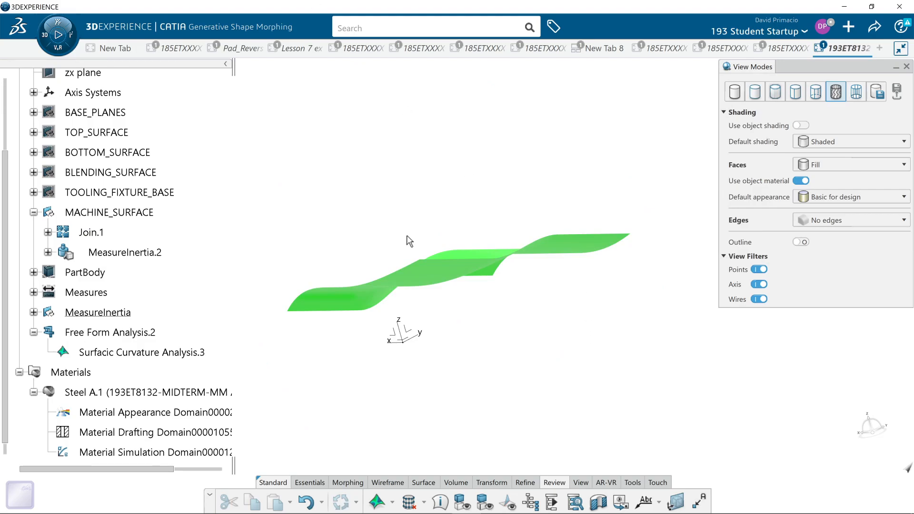
Delete Surfacic Curvature Analysis.3 and the Free Form Analysis.2 set from the tree
{"action": "middle_click_drag", "start_coordinate": [482, 353], "coordinate": [485, 353]}
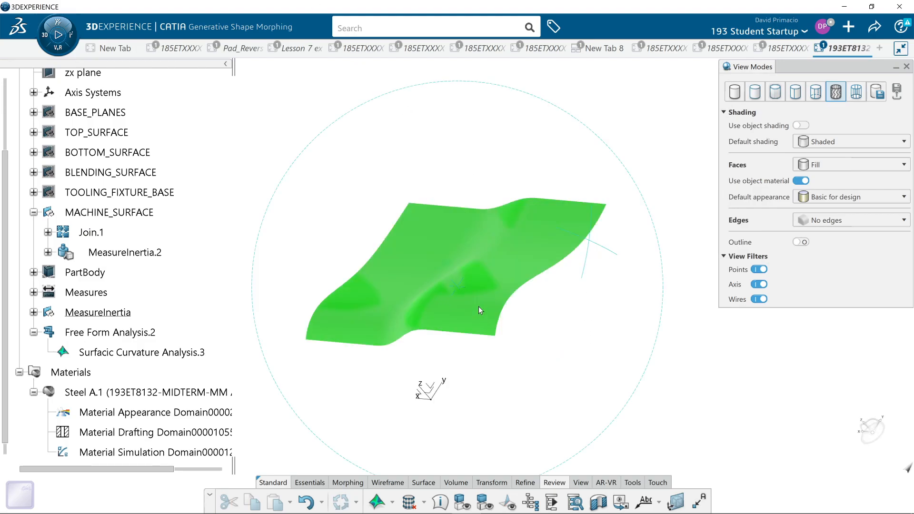
{"action": "middle_click_drag", "start_coordinate": [311, 395], "coordinate": [372, 338]}
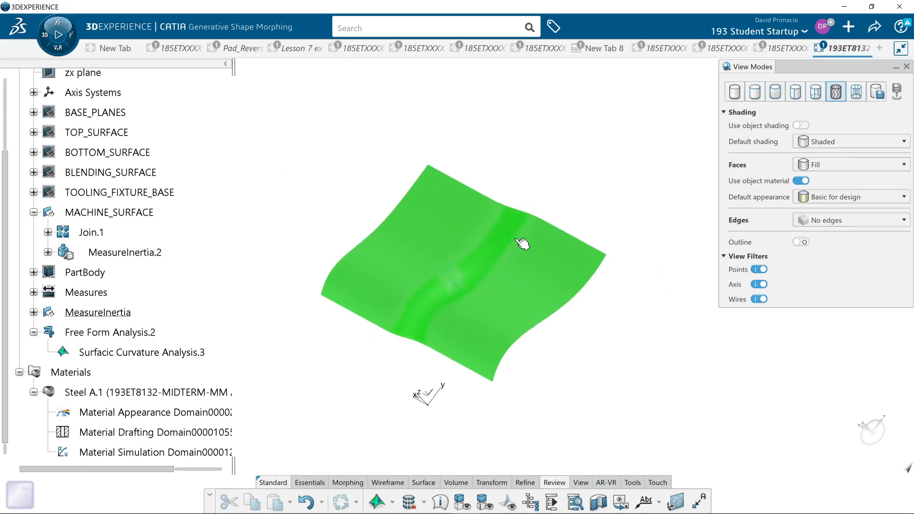
{"action": "middle_click_drag", "start_coordinate": [541, 232], "coordinate": [493, 288]}
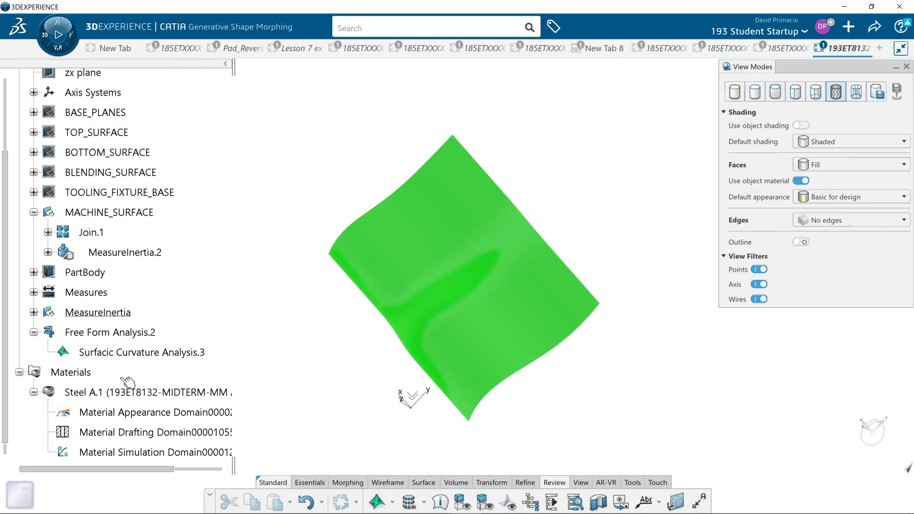
{"action": "left_click", "coordinate": [135, 354]}
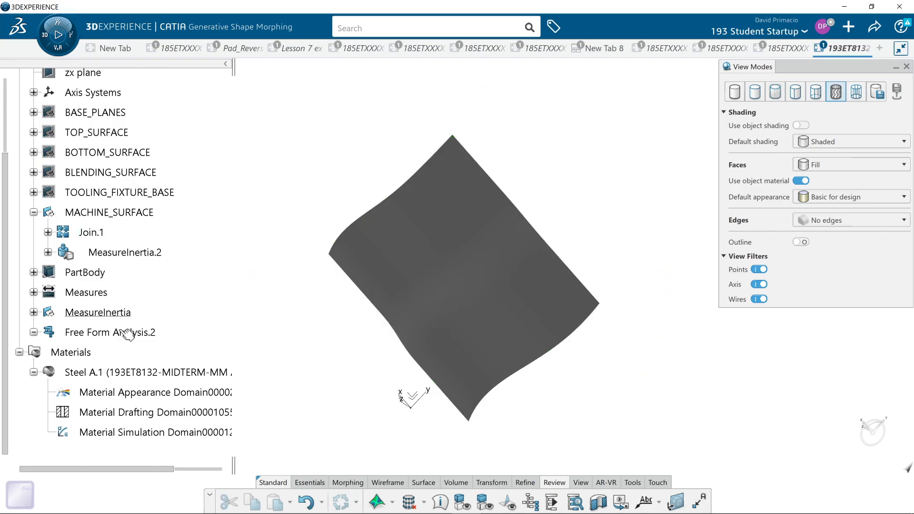
{"action": "left_click", "coordinate": [125, 332]}
{"action": "key", "text": "Delete"}
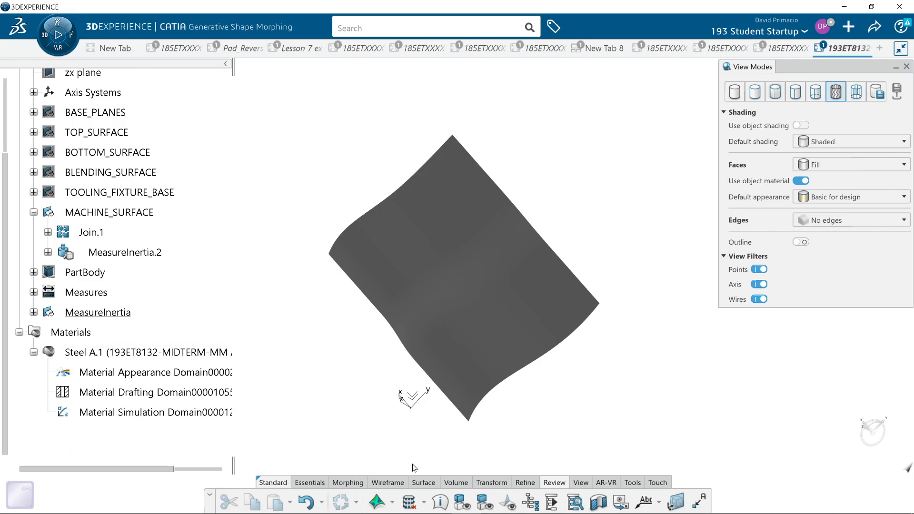
Create a new Limited surfacic curvature analysis on Join.1, keeping the limited radius at 1 in
{"action": "middle_click_drag", "start_coordinate": [336, 381], "coordinate": [343, 267]}
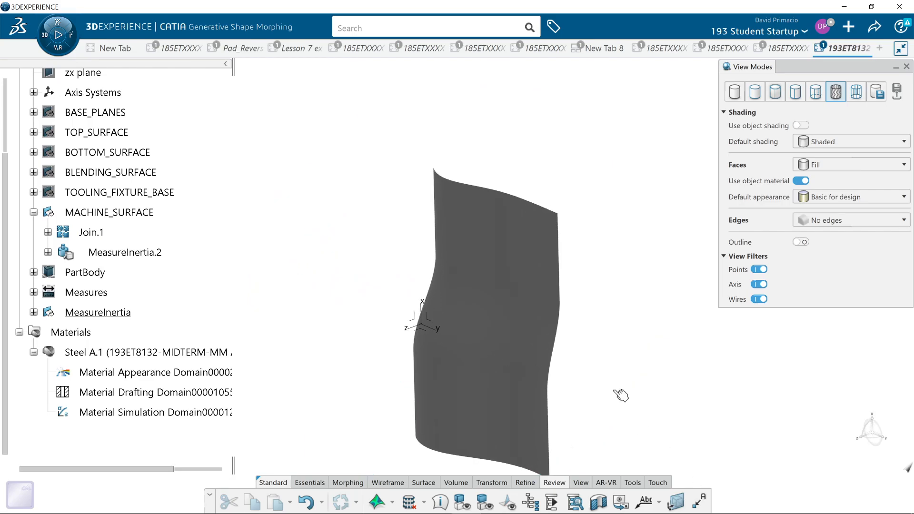
{"action": "mouse_move", "coordinate": [617, 394]}
{"action": "middle_mouse_down"}
{"action": "mouse_move", "coordinate": [567, 344]}
{"action": "mouse_move", "coordinate": [599, 396]}
{"action": "middle_mouse_up"}
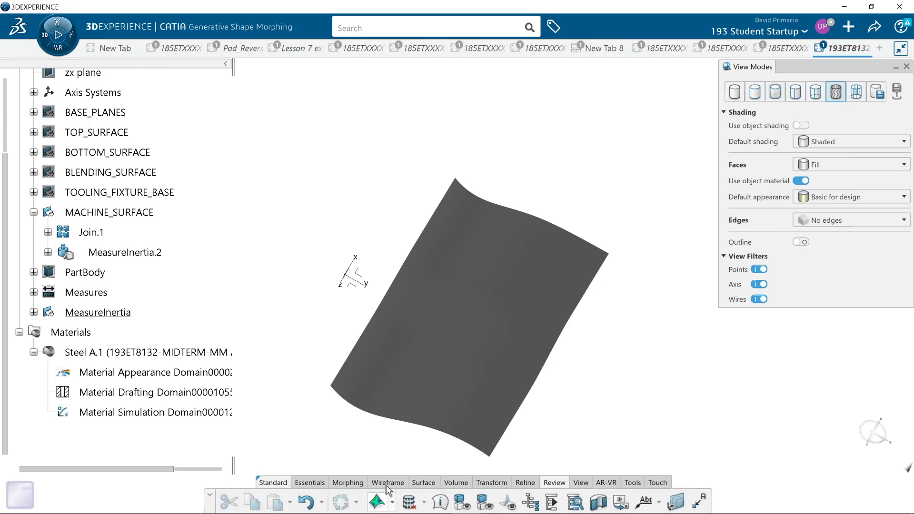
{"action": "left_click", "coordinate": [434, 390]}
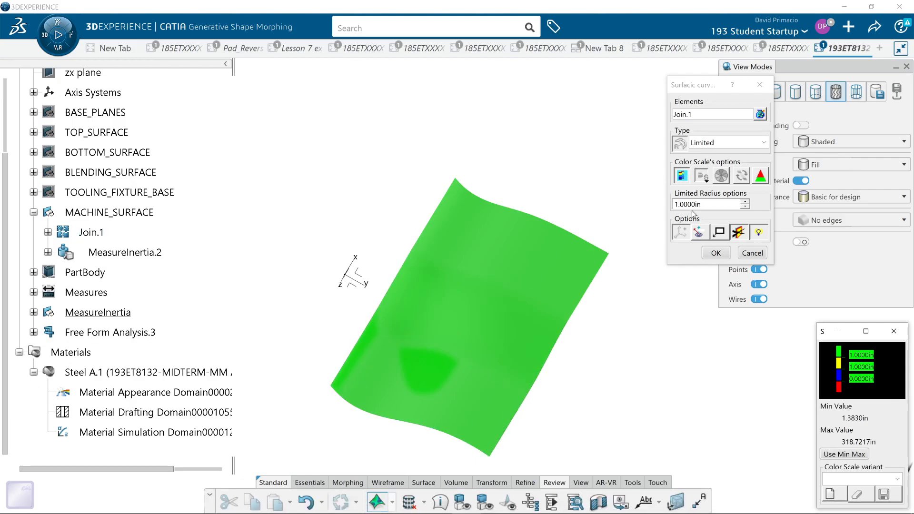
{"action": "left_click", "coordinate": [715, 254]}
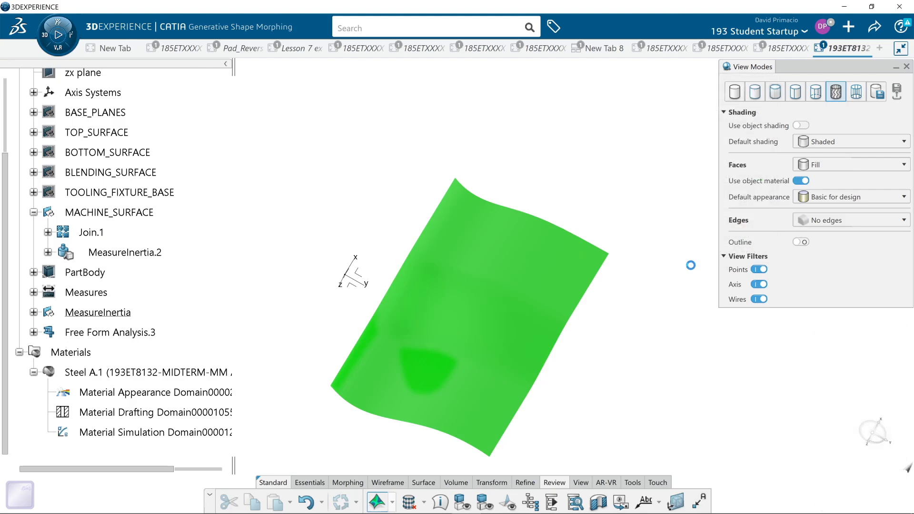
Examine the limited-radius color map over the whole machining surface from several angles, including the isometric view
{"action": "mouse_move", "coordinate": [580, 393]}
{"action": "middle_mouse_down"}
{"action": "mouse_move", "coordinate": [566, 393]}
{"action": "mouse_move", "coordinate": [566, 348]}
{"action": "mouse_move", "coordinate": [585, 384]}
{"action": "middle_mouse_up"}
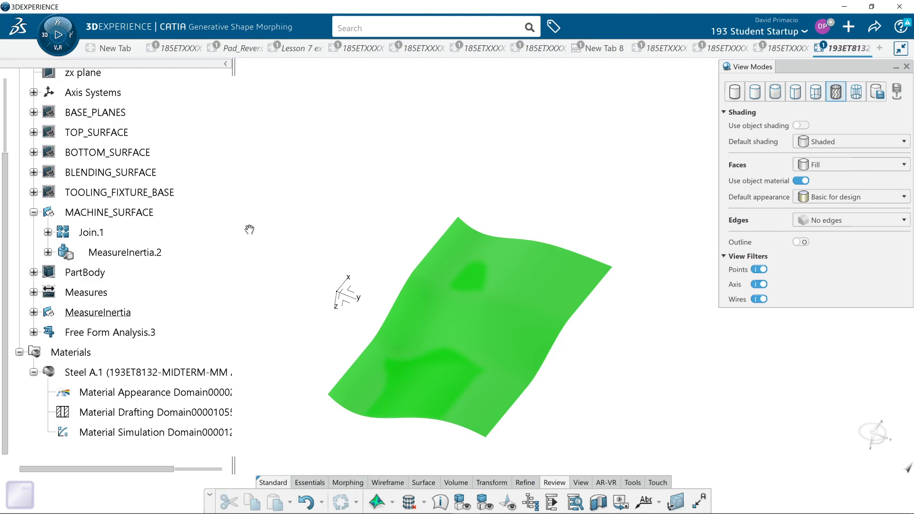
{"action": "middle_click_drag", "start_coordinate": [639, 401], "coordinate": [555, 373]}
{"action": "middle_click_drag", "start_coordinate": [471, 351], "coordinate": [470, 348]}
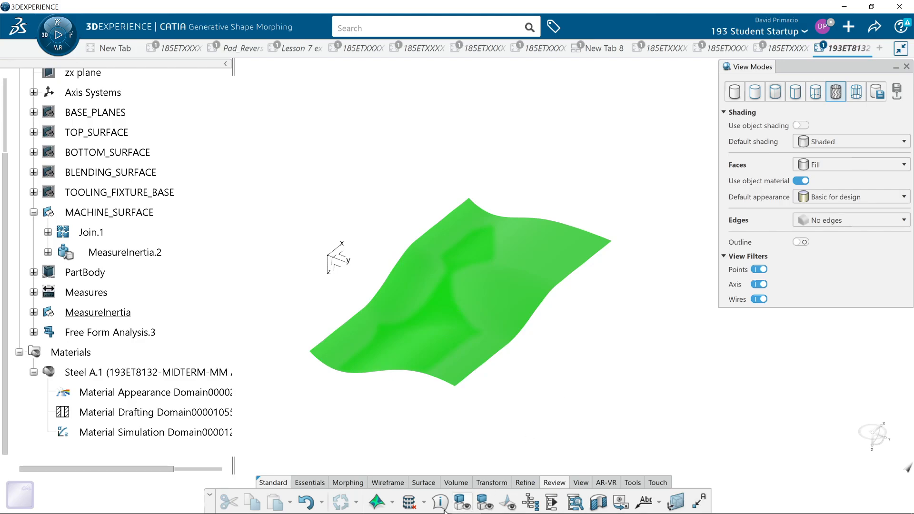
{"action": "left_click", "coordinate": [581, 483]}
{"action": "left_click", "coordinate": [493, 502]}
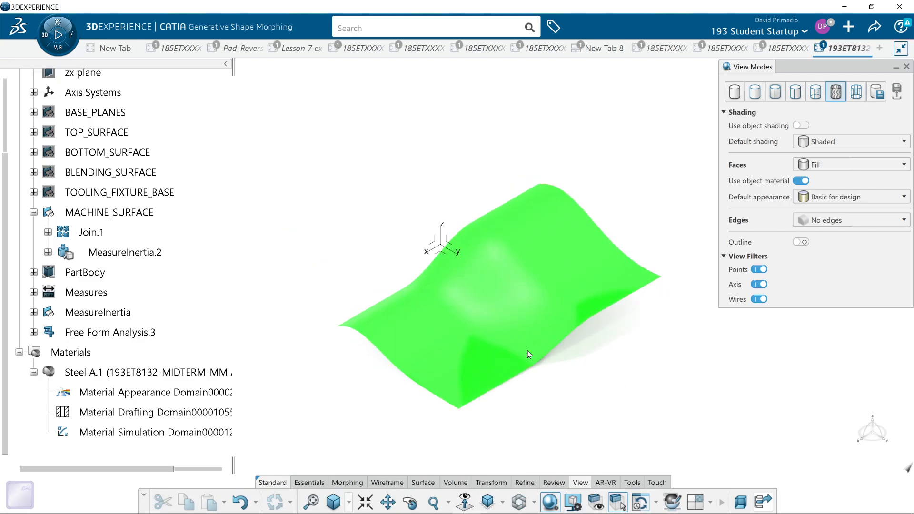
{"action": "middle_click_drag", "start_coordinate": [577, 428], "coordinate": [562, 421]}
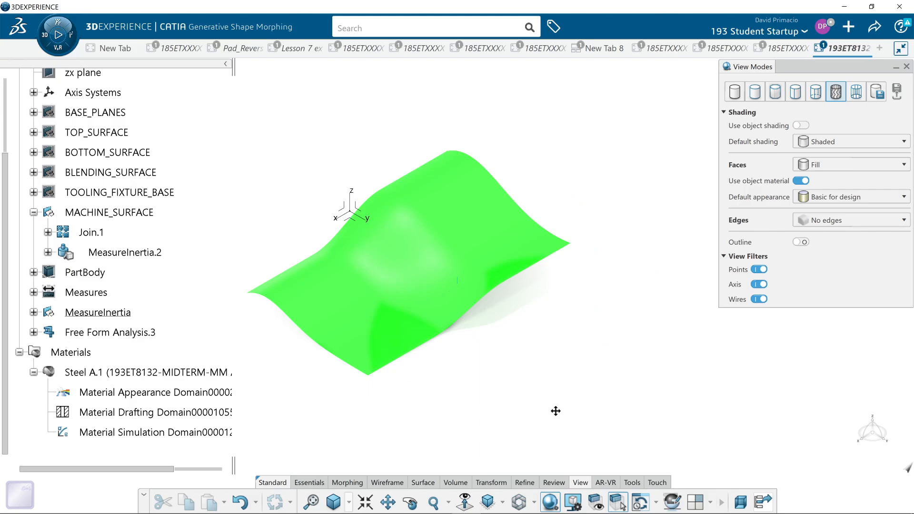
{"action": "middle_click_drag", "start_coordinate": [471, 400], "coordinate": [480, 379]}
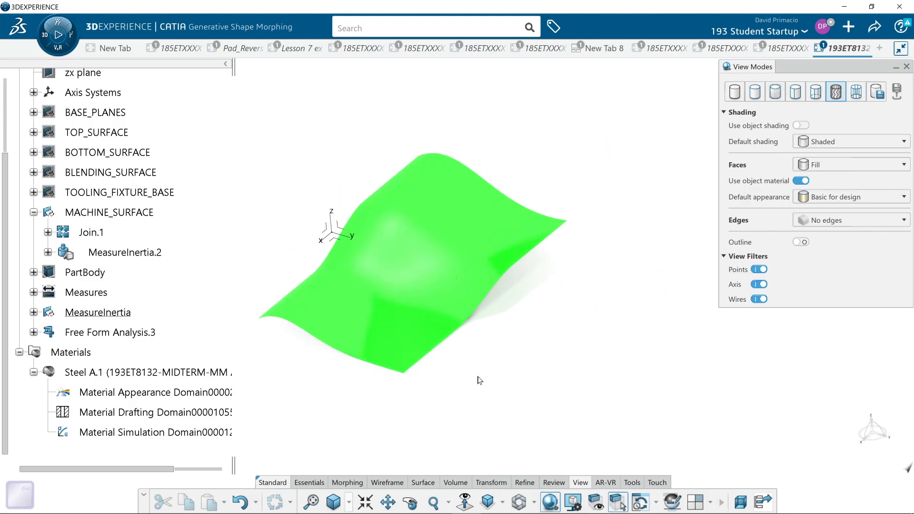
{"action": "middle_click", "coordinate": [537, 392]}
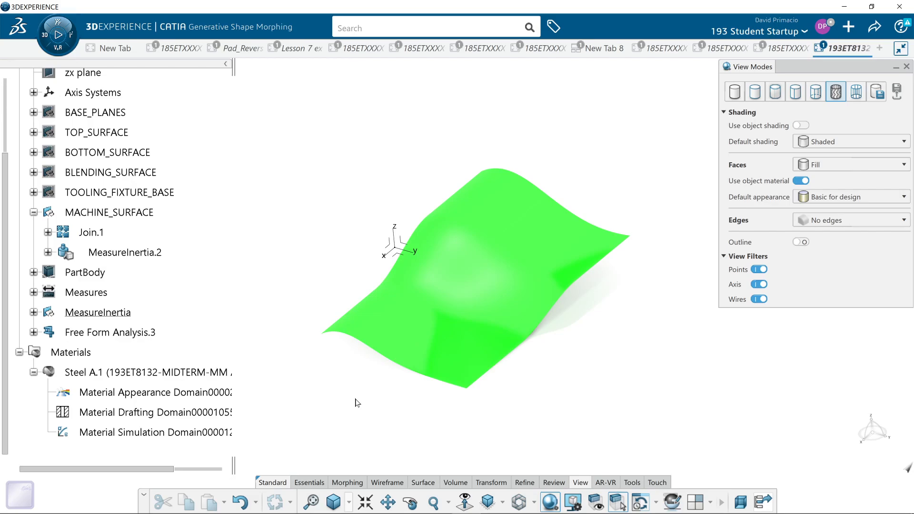
Check the Limited Radius item on the Surface Analysis assignment page in Chrome, clear the text highlight, and return to CATIA's review commands
{"action": "key", "text": "alt+Tab"}
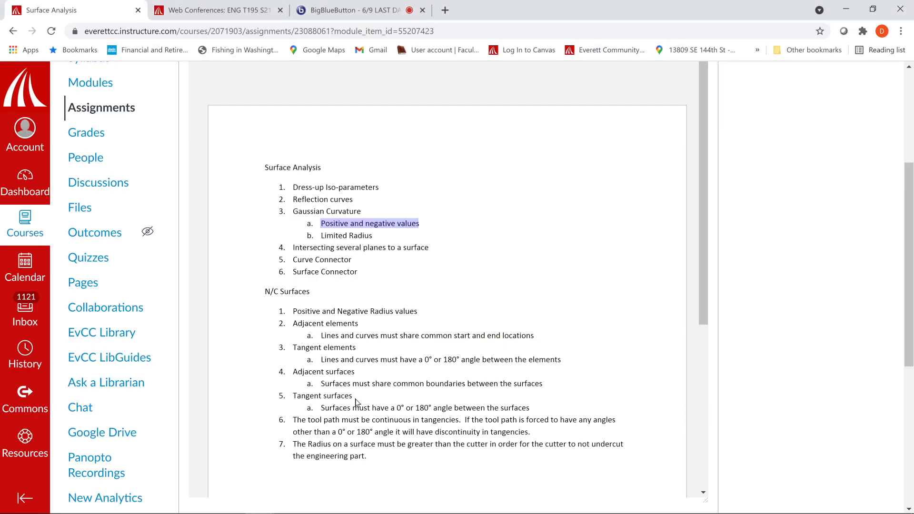
{"action": "left_click", "coordinate": [374, 235]}
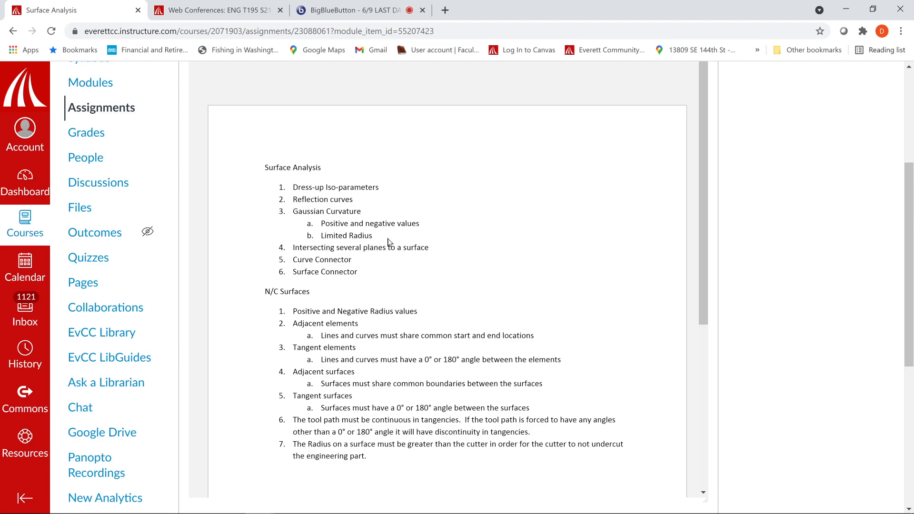
{"action": "key", "text": "alt+Tab"}
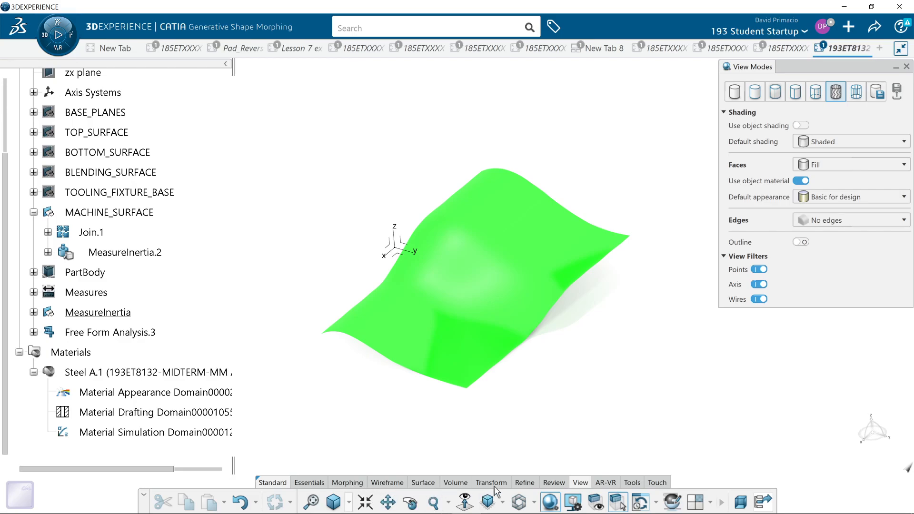
{"action": "left_click", "coordinate": [554, 483]}
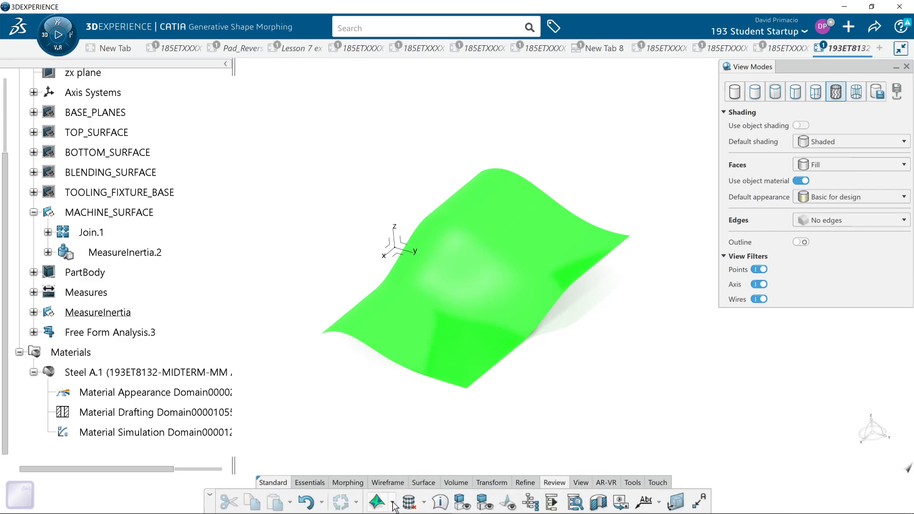
{"action": "left_click", "coordinate": [392, 502]}
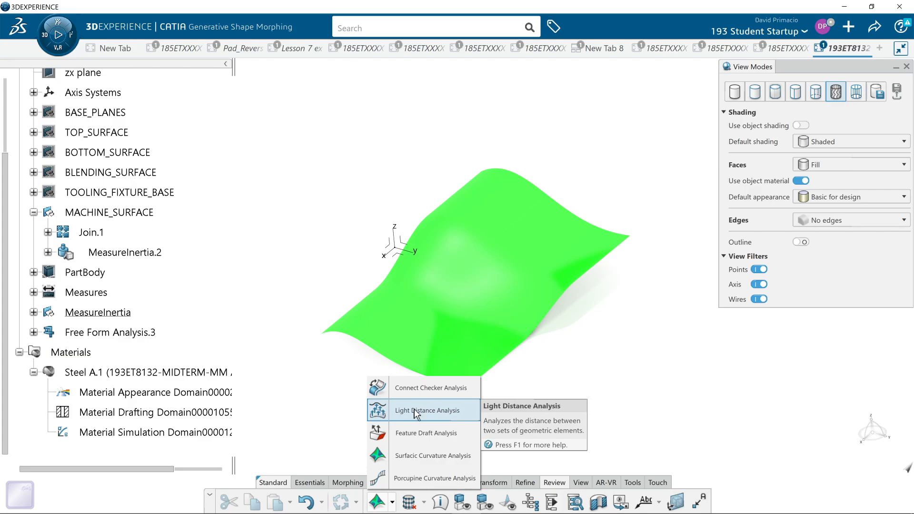
{"action": "left_click", "coordinate": [409, 388]}
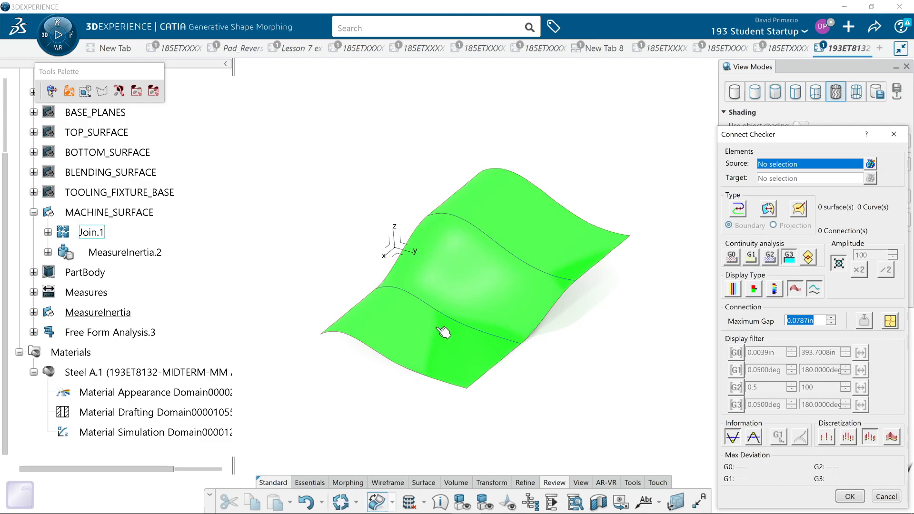
{"action": "left_click", "coordinate": [768, 211]}
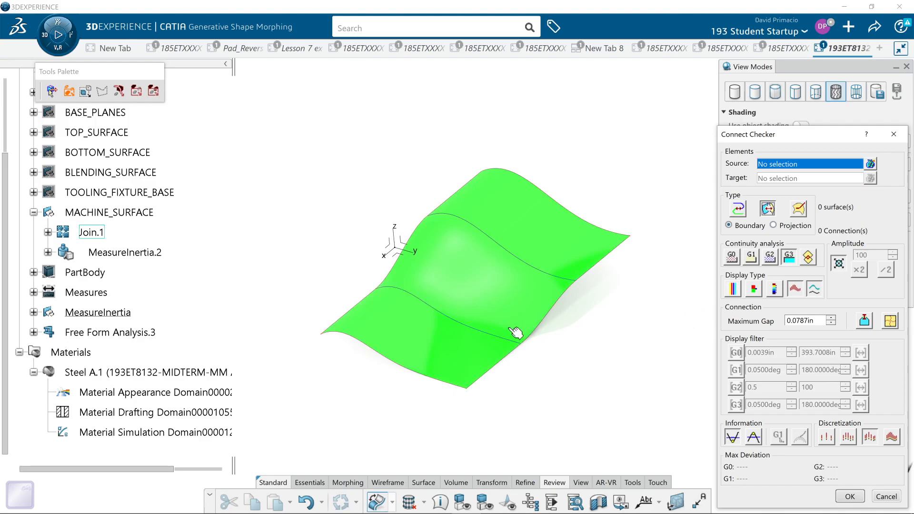
{"action": "left_click", "coordinate": [431, 361]}
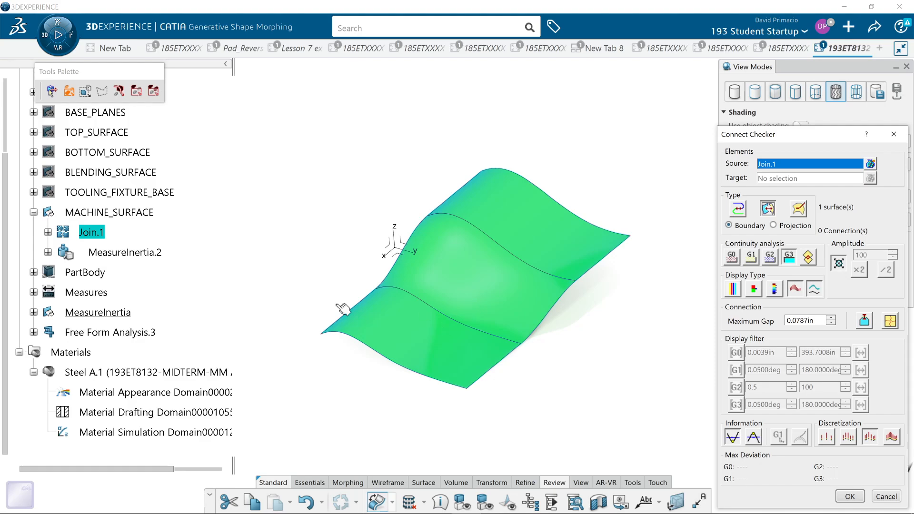
{"action": "left_click", "coordinate": [886, 497]}
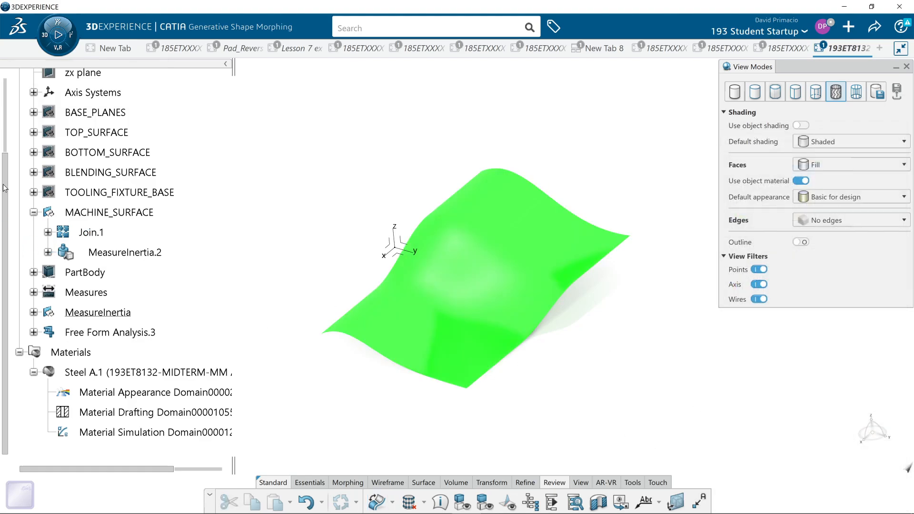
Check the elements to join in the Join.1 definition, accept it, and hide the MACHINE_SURFACE set
{"action": "left_click", "coordinate": [96, 232]}
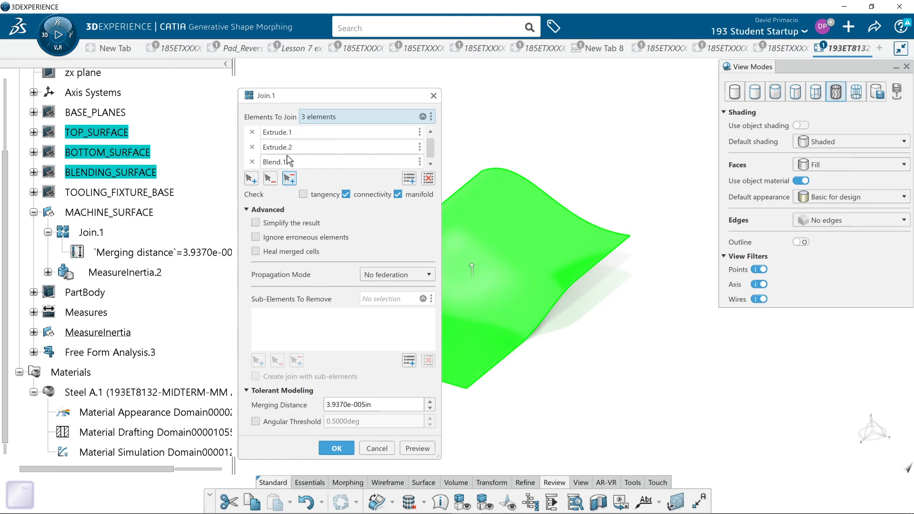
{"action": "left_click", "coordinate": [337, 448]}
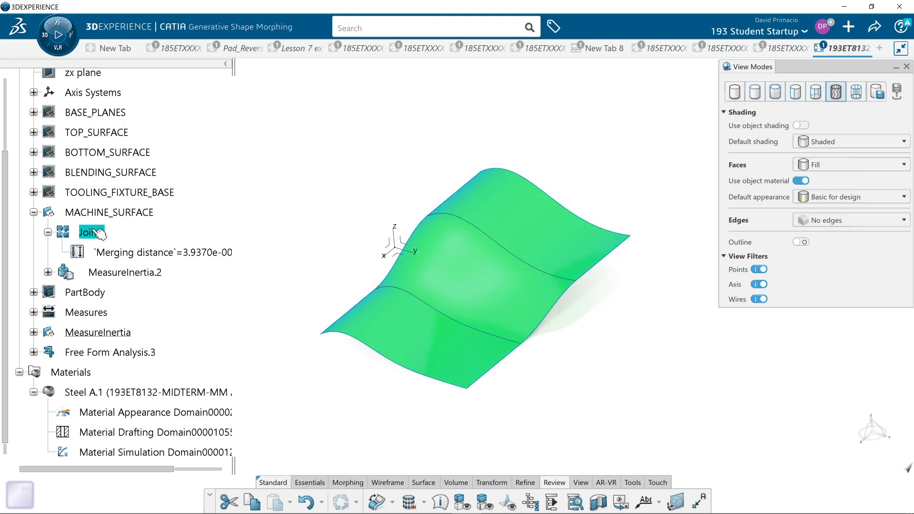
{"action": "right_click", "coordinate": [116, 212]}
{"action": "left_click", "coordinate": [157, 245]}
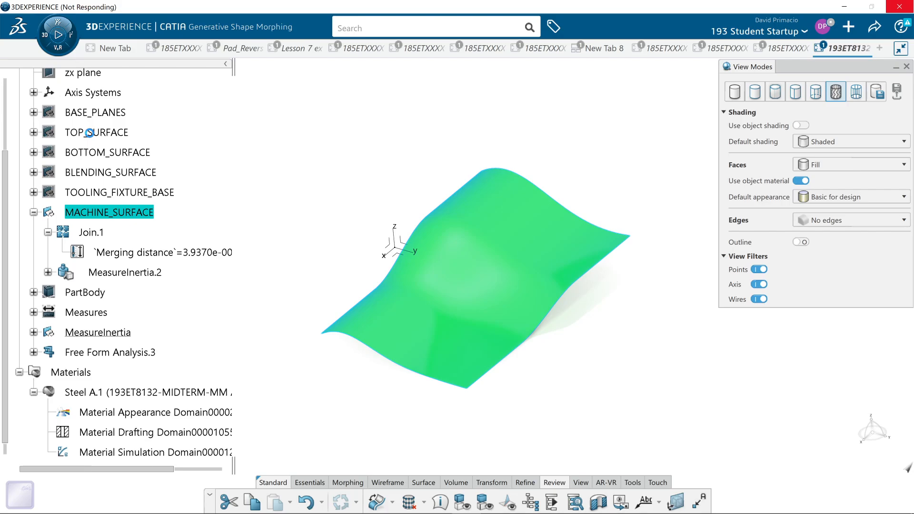
Show the hidden TOP_SURFACE and BOTTOM_SURFACE geometrical sets
{"action": "right_click", "coordinate": [90, 133]}
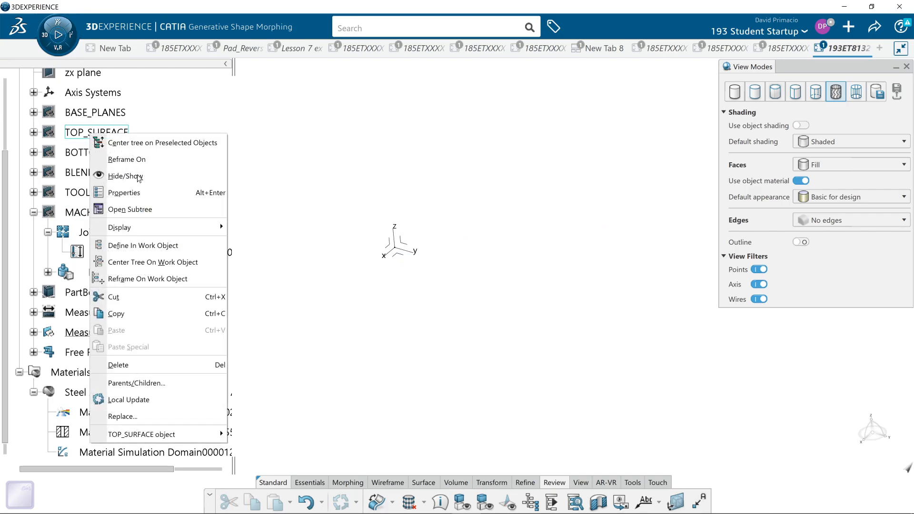
{"action": "left_click", "coordinate": [125, 177]}
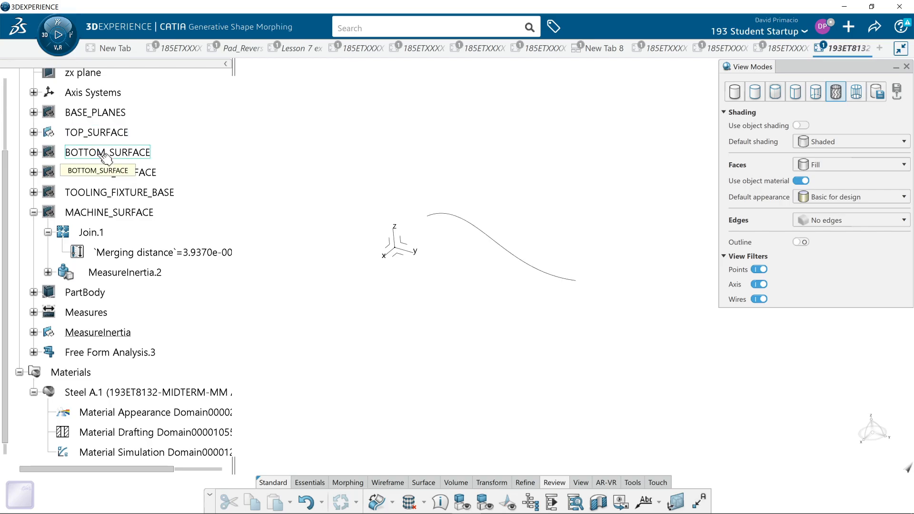
{"action": "right_click", "coordinate": [98, 153]}
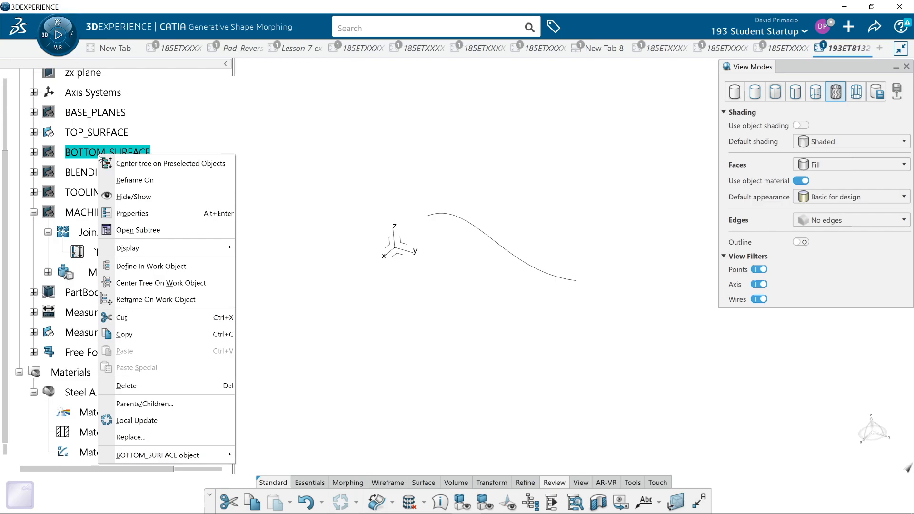
{"action": "left_click", "coordinate": [120, 196]}
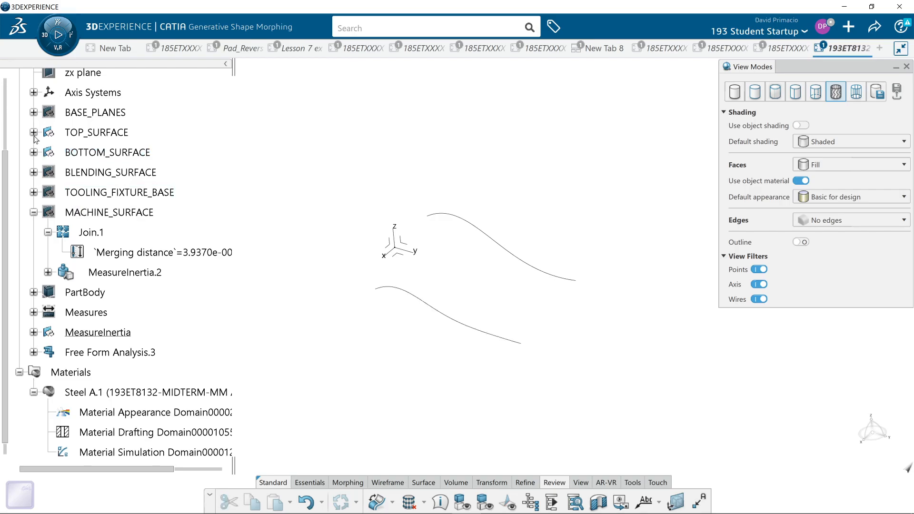
Show Extrude.1 in the TOP_SURFACE set and Extrude.2 in the BOTTOM_SURFACE set, collapsing both sets again
{"action": "left_click", "coordinate": [34, 133]}
{"action": "right_click", "coordinate": [84, 176]}
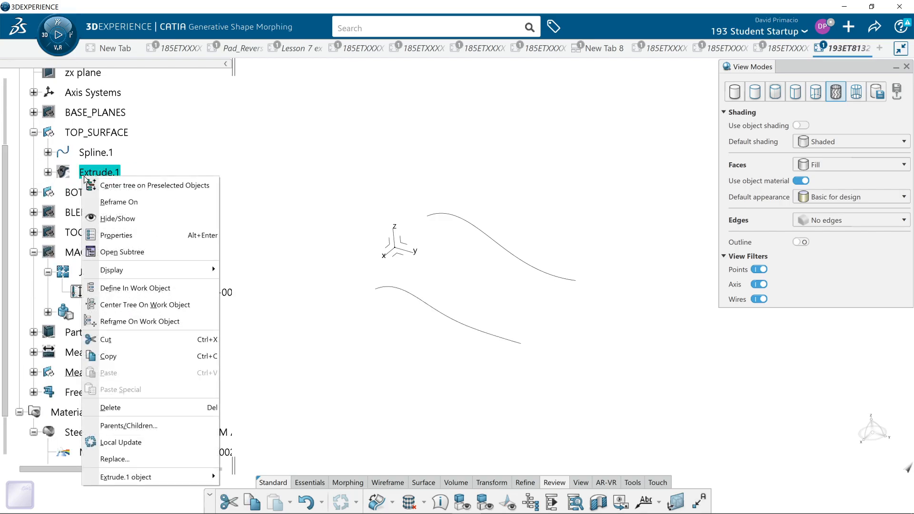
{"action": "left_click", "coordinate": [117, 235]}
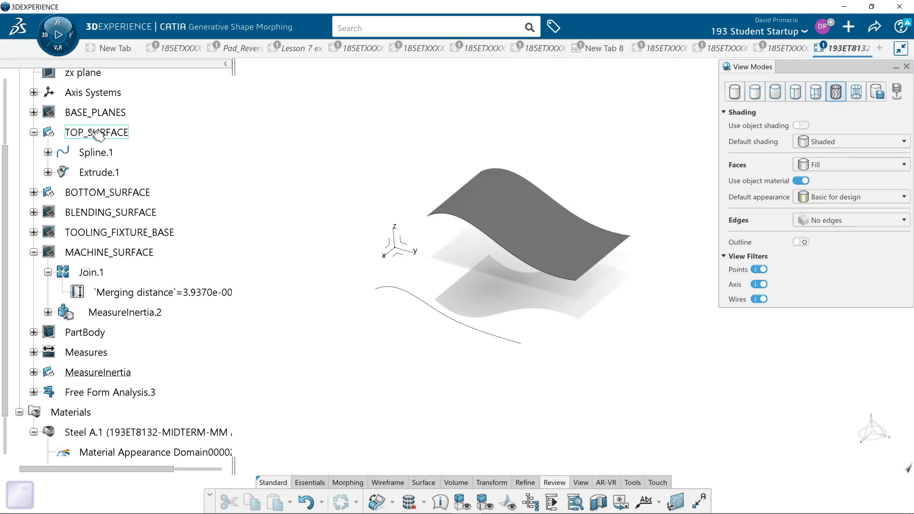
{"action": "left_click", "coordinate": [34, 132]}
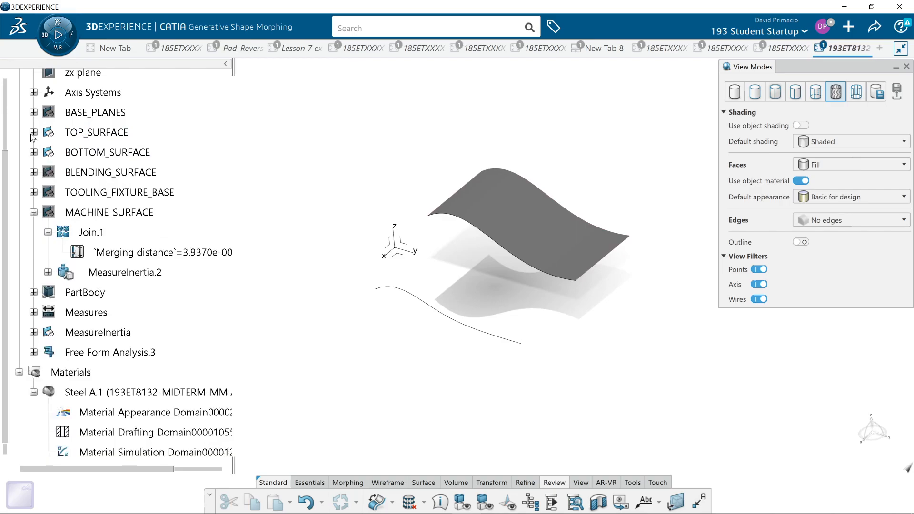
{"action": "left_click", "coordinate": [33, 153]}
{"action": "right_click", "coordinate": [93, 192]}
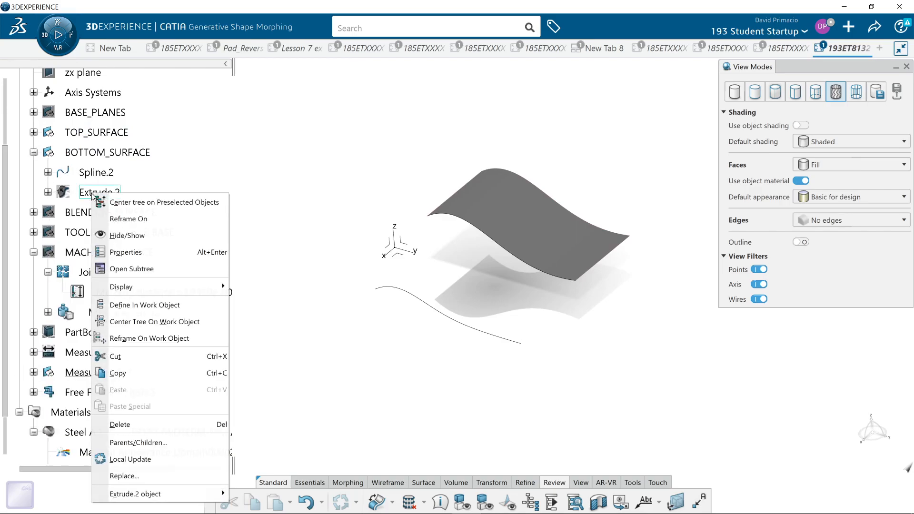
{"action": "left_click", "coordinate": [113, 238]}
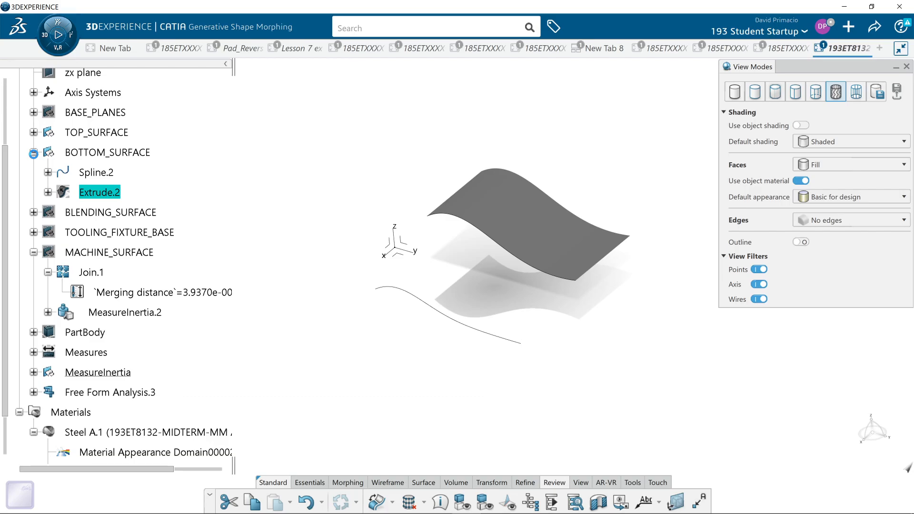
{"action": "left_click", "coordinate": [34, 152]}
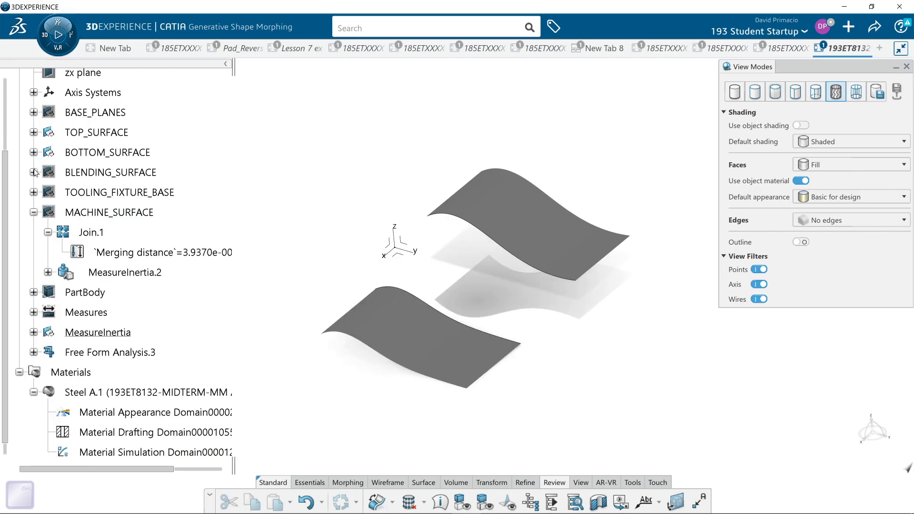
Show the BLENDING_SURFACE set and its Blend.1 surface, then collapse the set
{"action": "right_click", "coordinate": [48, 175]}
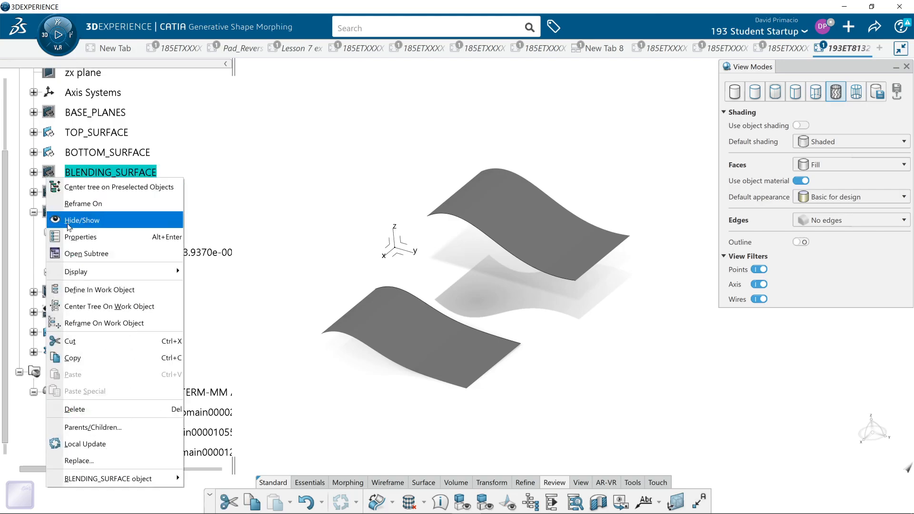
{"action": "left_click", "coordinate": [68, 222]}
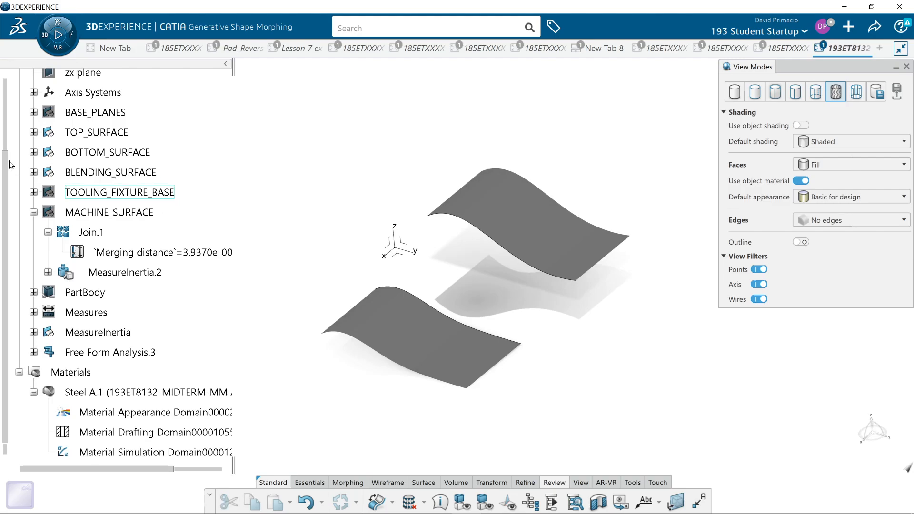
{"action": "left_click", "coordinate": [34, 172]}
{"action": "right_click", "coordinate": [93, 195]}
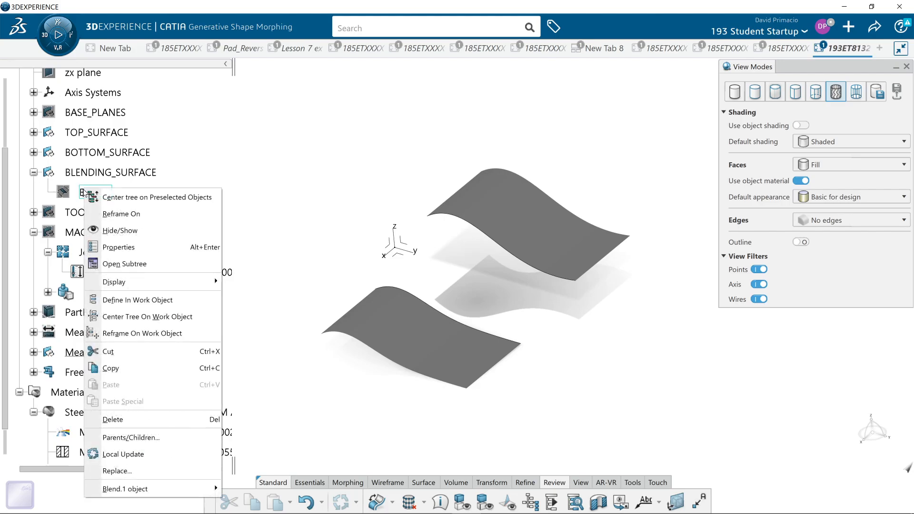
{"action": "left_click", "coordinate": [99, 234]}
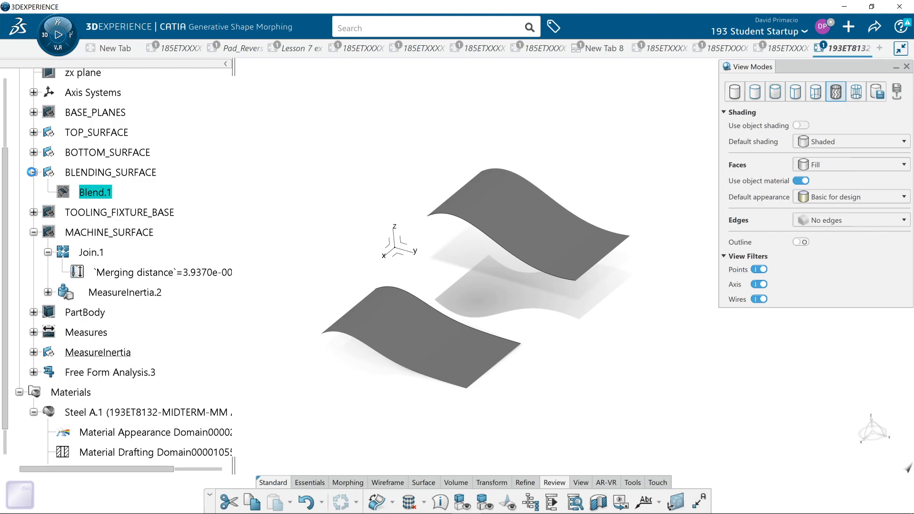
{"action": "left_click", "coordinate": [33, 173]}
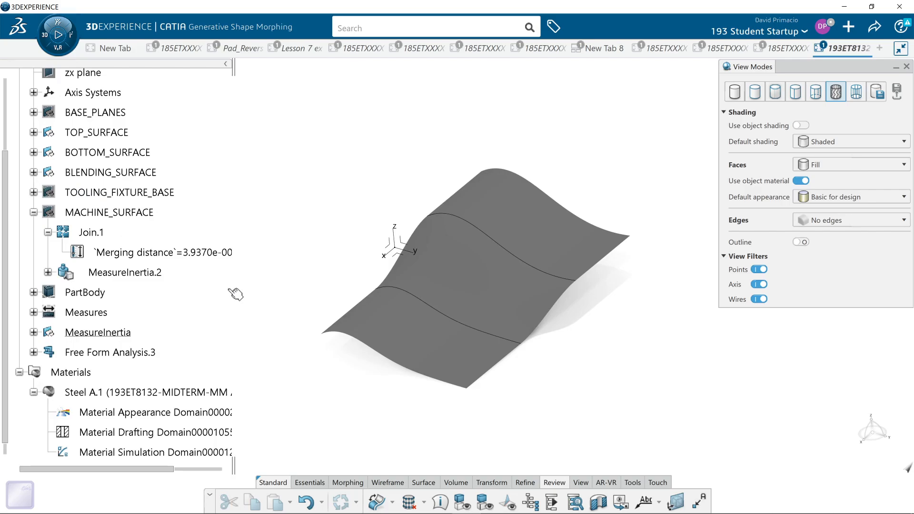
{"action": "middle_click_drag", "start_coordinate": [365, 415], "coordinate": [365, 385]}
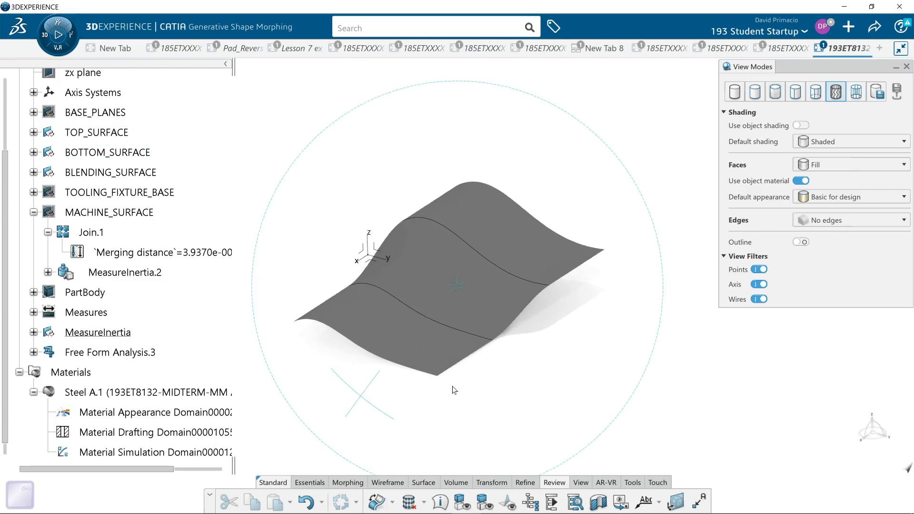
{"action": "middle_click_drag", "start_coordinate": [560, 339], "coordinate": [615, 339]}
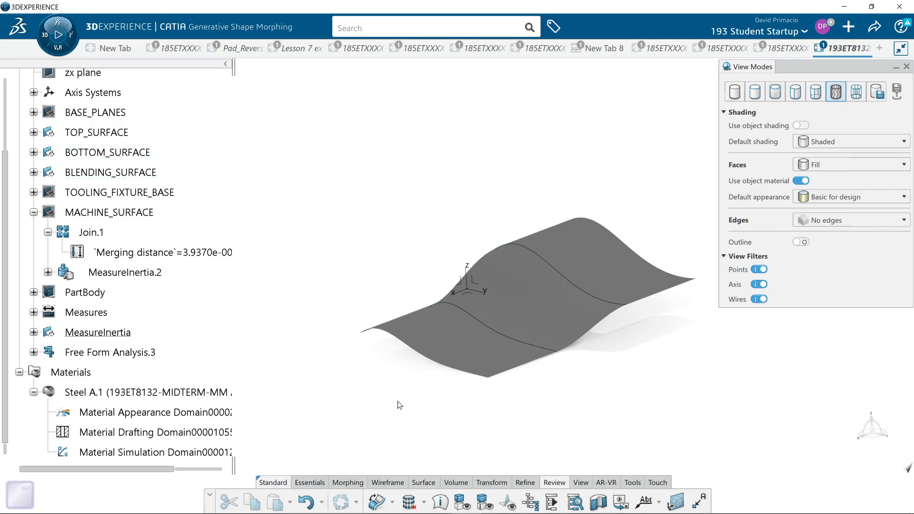
{"action": "middle_click_drag", "start_coordinate": [369, 388], "coordinate": [348, 388]}
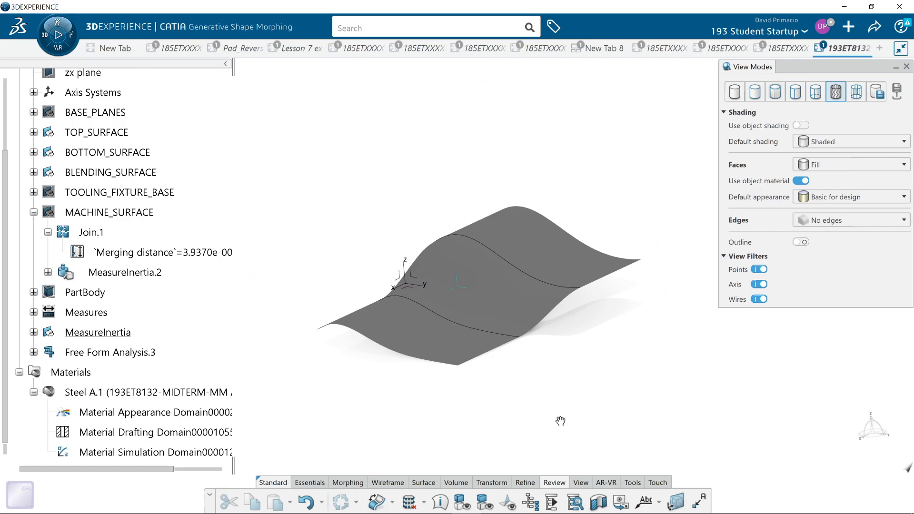
{"action": "middle_click_drag", "start_coordinate": [561, 422], "coordinate": [548, 425]}
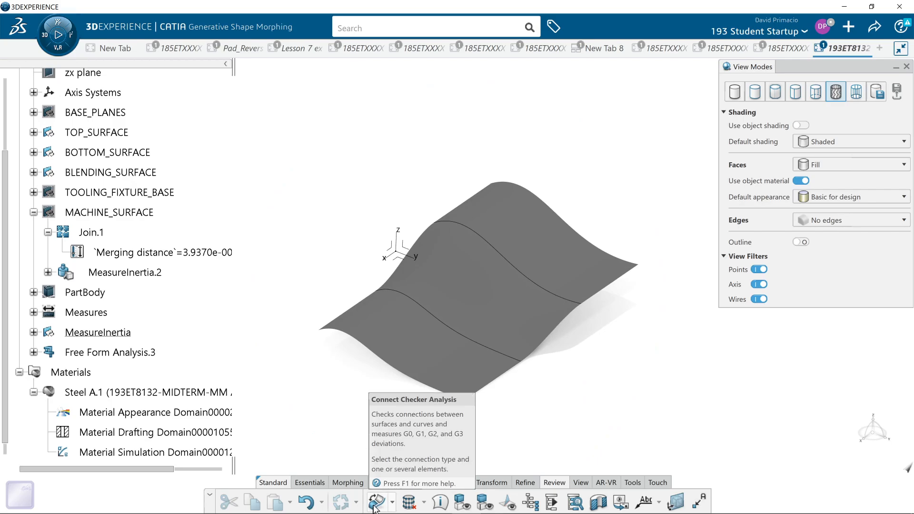
{"action": "left_click", "coordinate": [375, 504]}
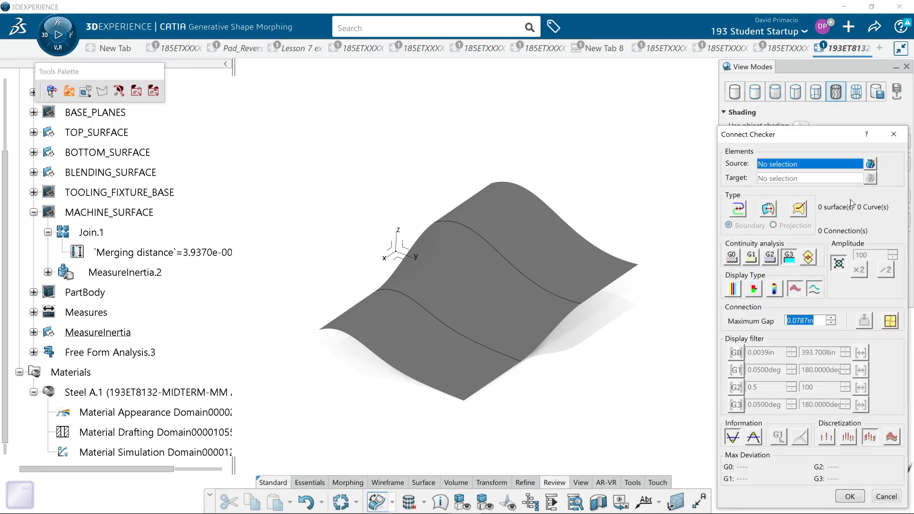
{"action": "left_click", "coordinate": [768, 210]}
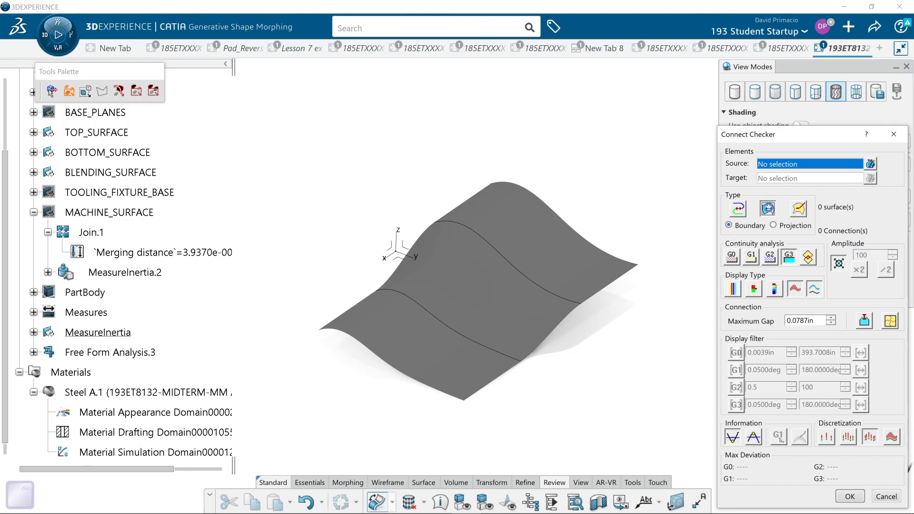
{"action": "left_click", "coordinate": [752, 257]}
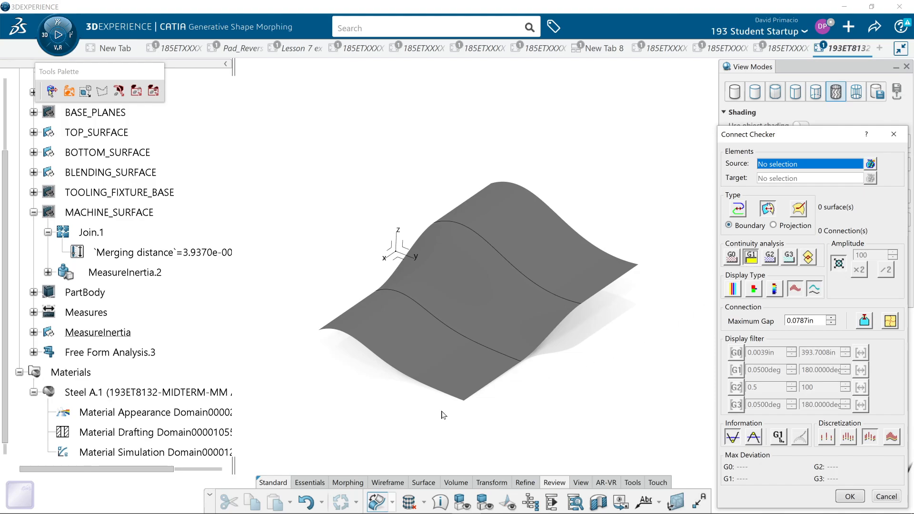
{"action": "left_click", "coordinate": [451, 373]}
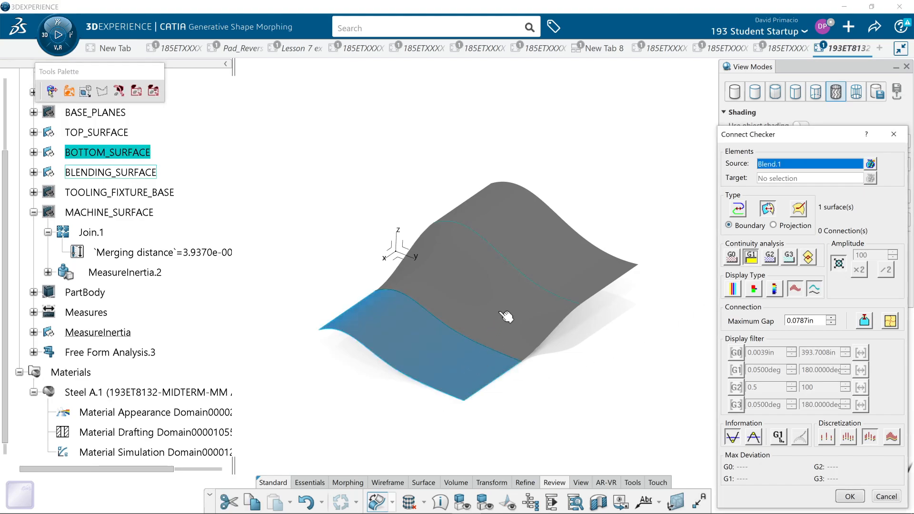
{"action": "left_click", "coordinate": [506, 316]}
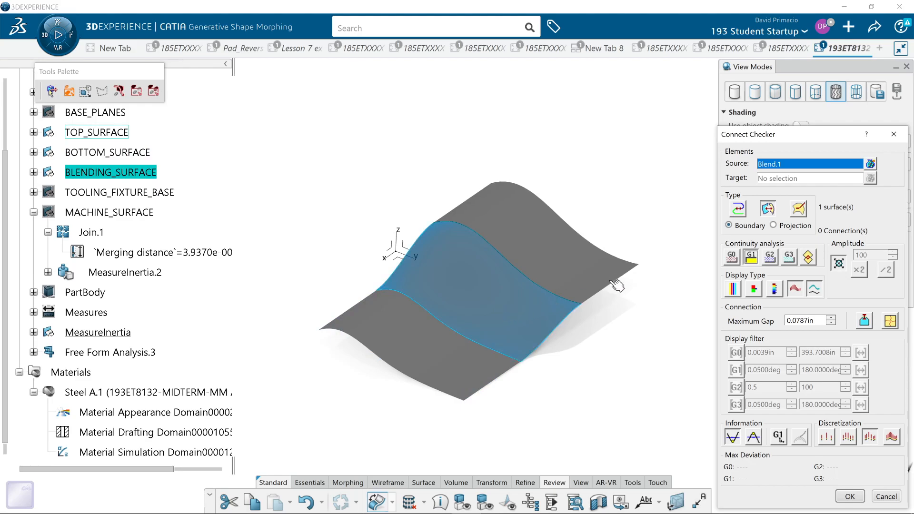
{"action": "left_click", "coordinate": [894, 135]}
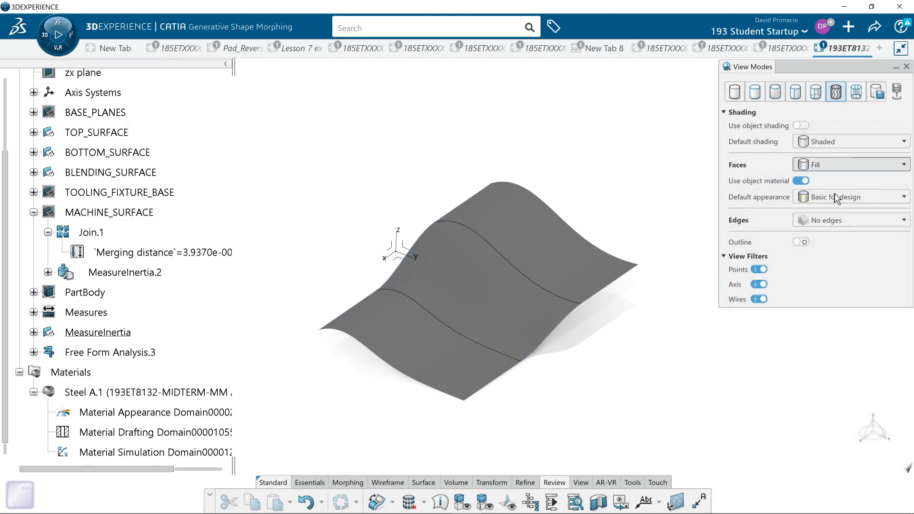
Run a Connect Checker on the bottom, blending and top surfaces together and examine the G3 deviations along their connections
{"action": "left_click", "coordinate": [454, 342]}
{"action": "left_click", "coordinate": [495, 295], "text": "ctrl"}
{"action": "left_click", "coordinate": [605, 276], "text": "ctrl"}
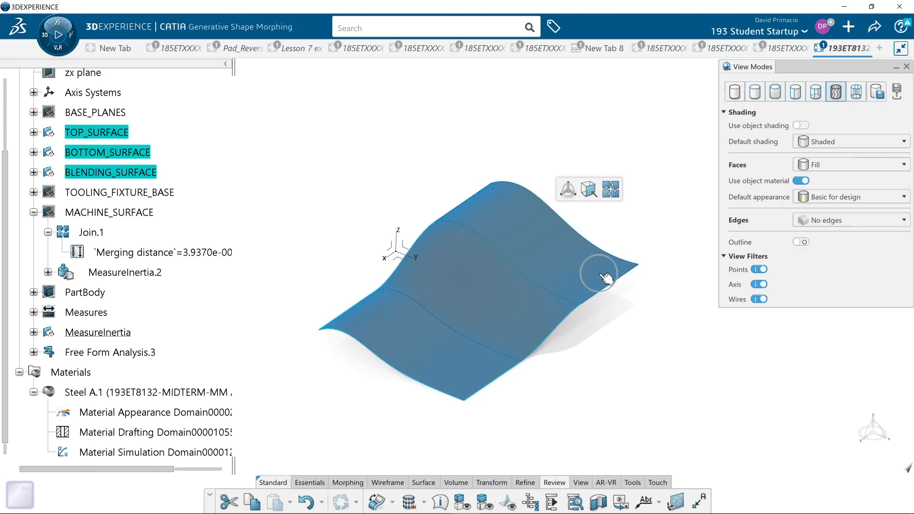
{"action": "left_click", "coordinate": [376, 502]}
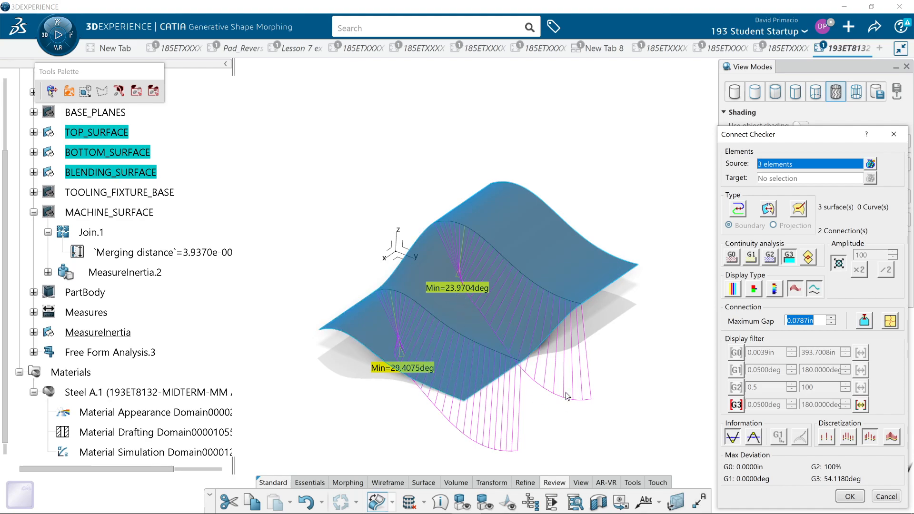
{"action": "middle_click_drag", "start_coordinate": [550, 400], "coordinate": [567, 384]}
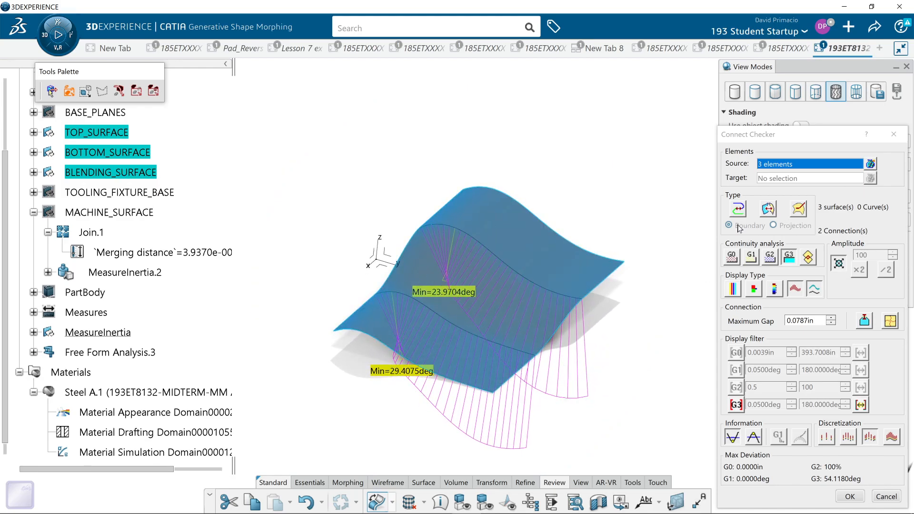
Try the curve-curve connection type, return to surface-surface, and compare the G2 and G3 continuity analyses
{"action": "left_click", "coordinate": [746, 211]}
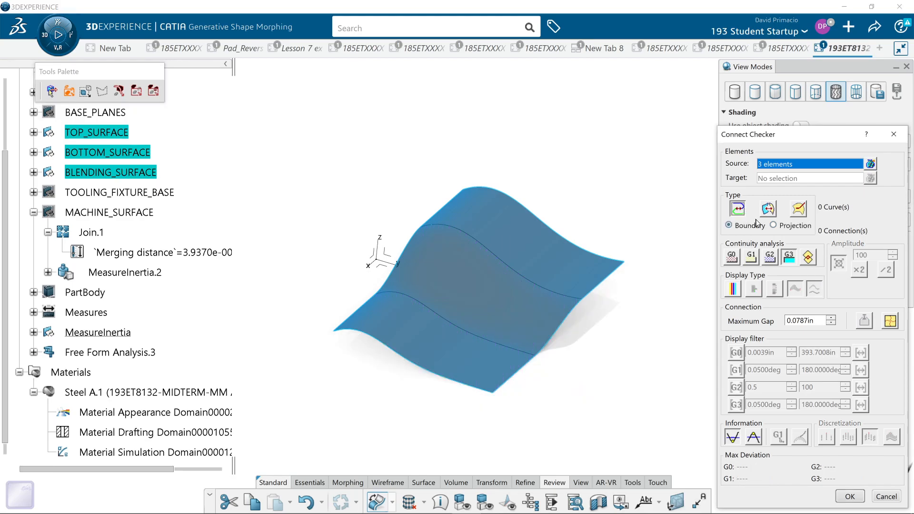
{"action": "left_click", "coordinate": [770, 213]}
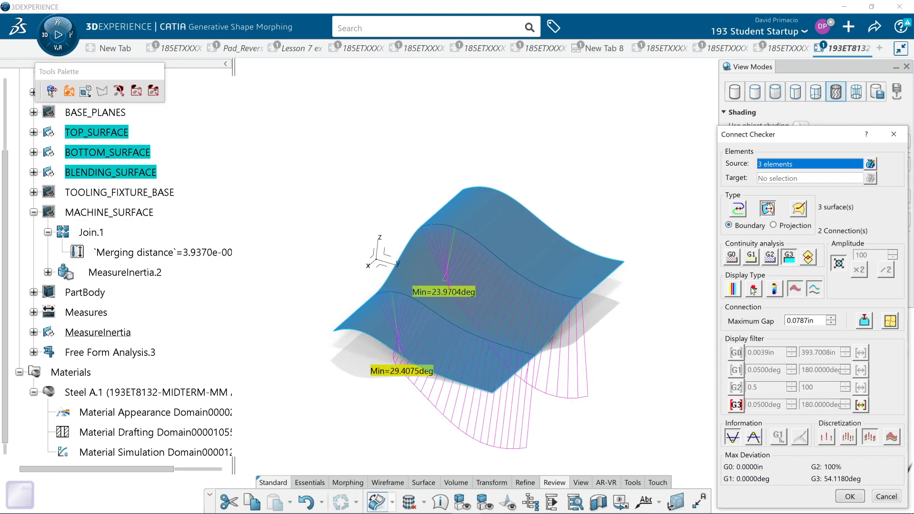
{"action": "left_click", "coordinate": [770, 258]}
{"action": "middle_click_drag", "start_coordinate": [597, 405], "coordinate": [500, 382]}
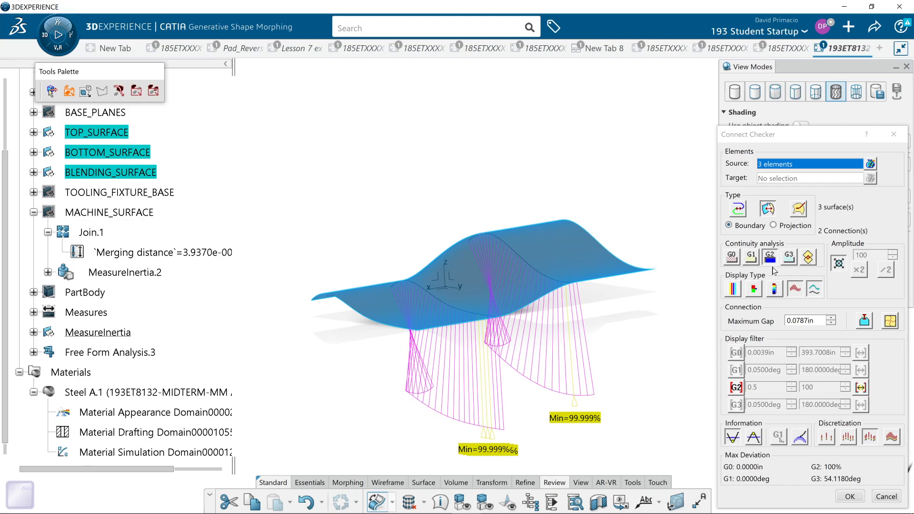
{"action": "left_click", "coordinate": [789, 258]}
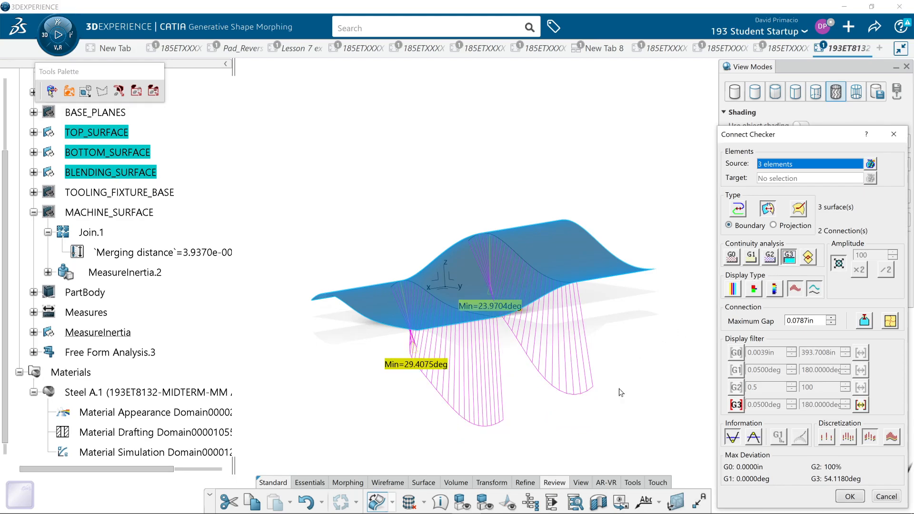
{"action": "middle_click_drag", "start_coordinate": [578, 410], "coordinate": [548, 391]}
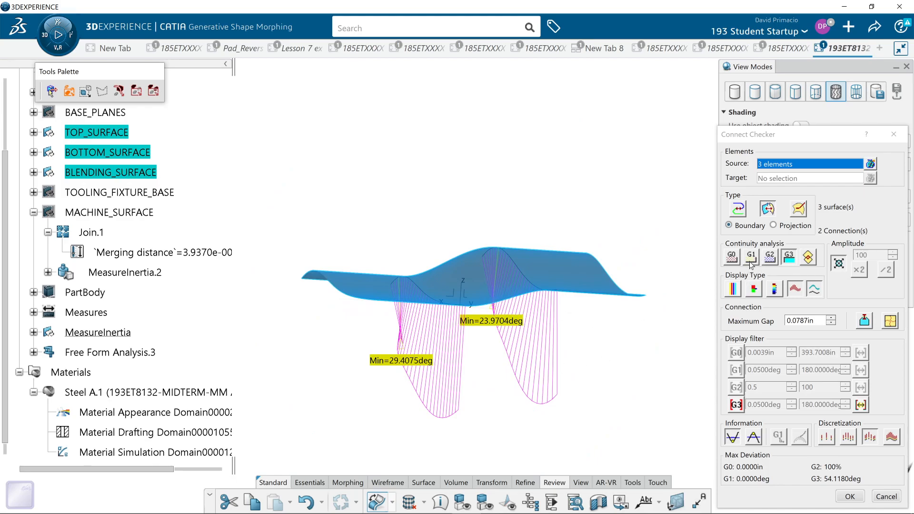
Switch the continuity analysis to G1 and examine the tangency angles along both surface connections
{"action": "left_click", "coordinate": [751, 259]}
{"action": "middle_click_drag", "start_coordinate": [624, 359], "coordinate": [569, 381]}
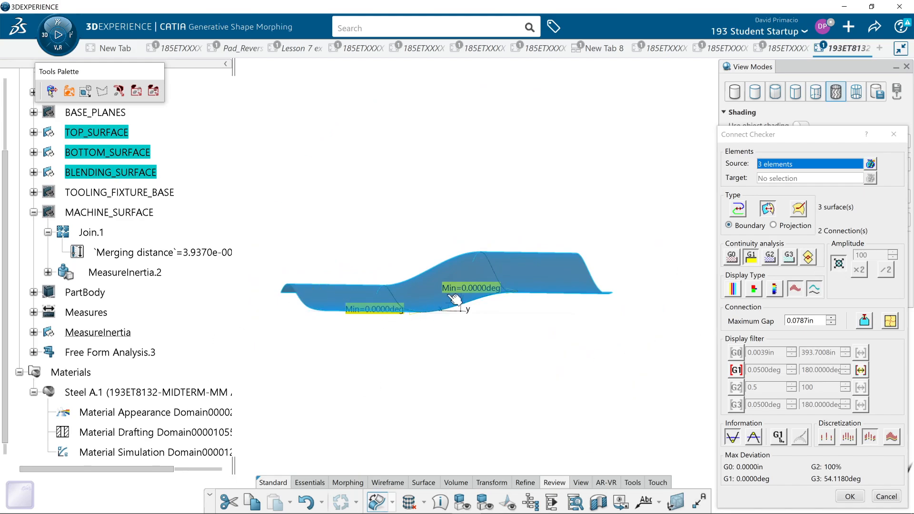
{"action": "middle_click_drag", "start_coordinate": [472, 385], "coordinate": [554, 421]}
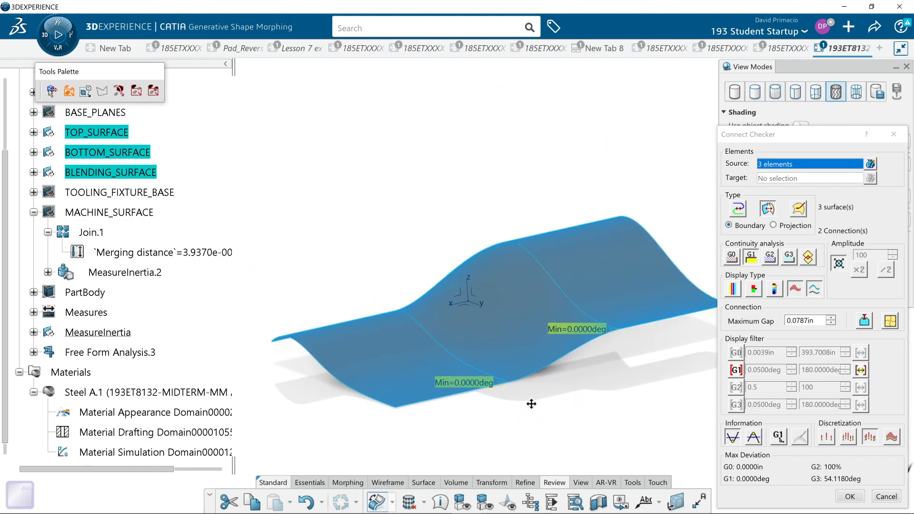
{"action": "middle_click", "coordinate": [674, 417]}
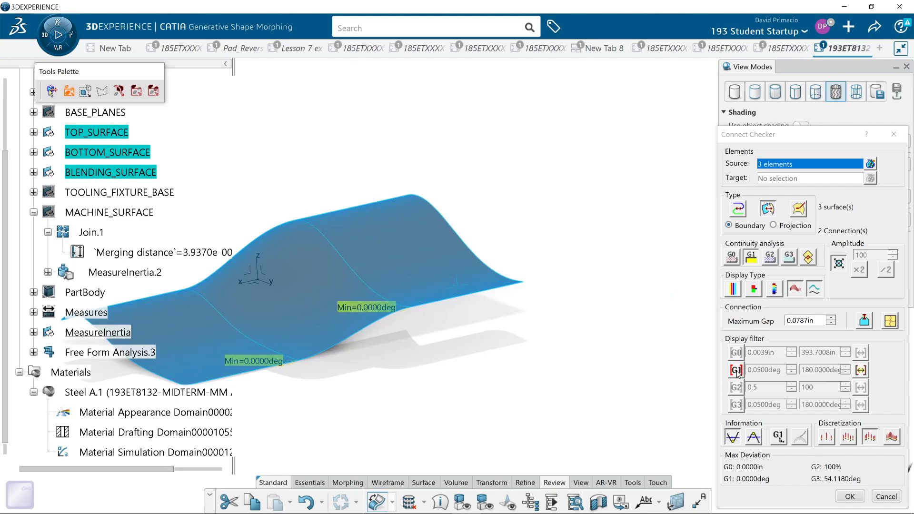
{"action": "key", "text": "ctrl"}
{"action": "key", "text": "ctrl"}
{"action": "key", "text": "ctrl"}
{"action": "key", "text": "ctrl"}
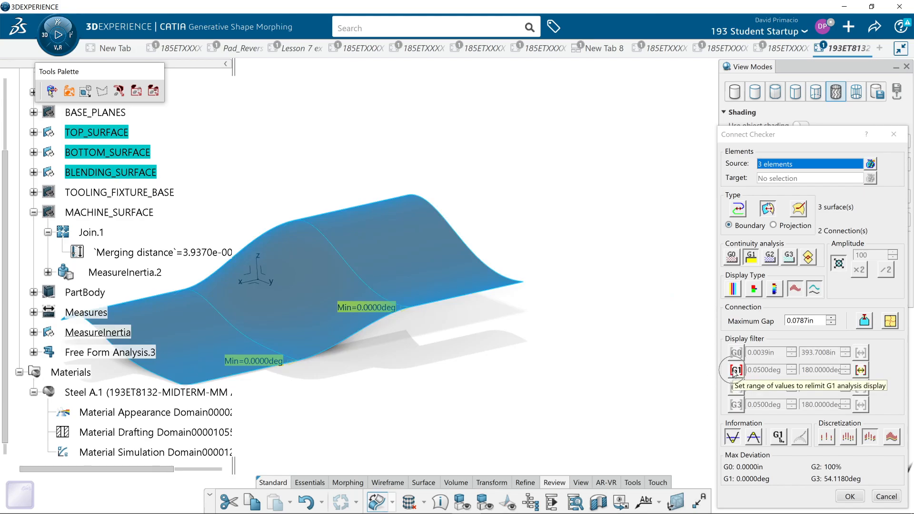
{"action": "middle_click_drag", "start_coordinate": [461, 408], "coordinate": [563, 422]}
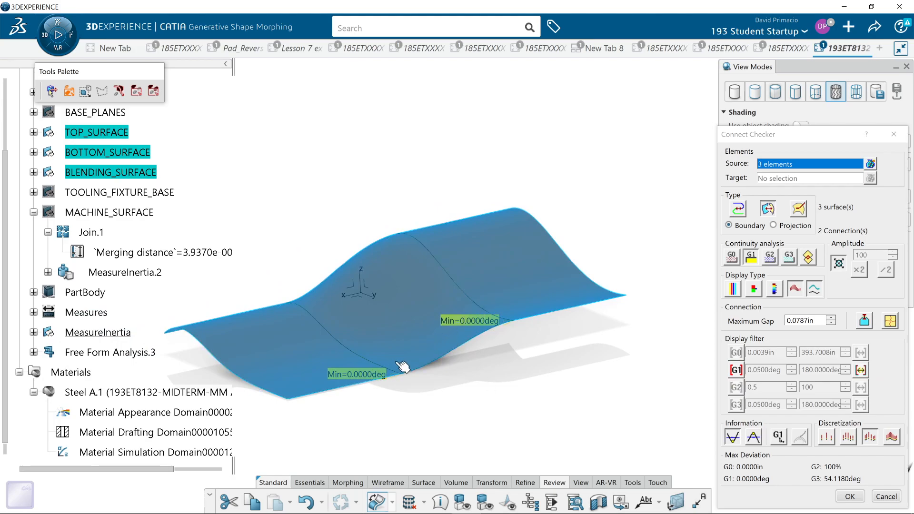
{"action": "middle_click_drag", "start_coordinate": [483, 415], "coordinate": [504, 414]}
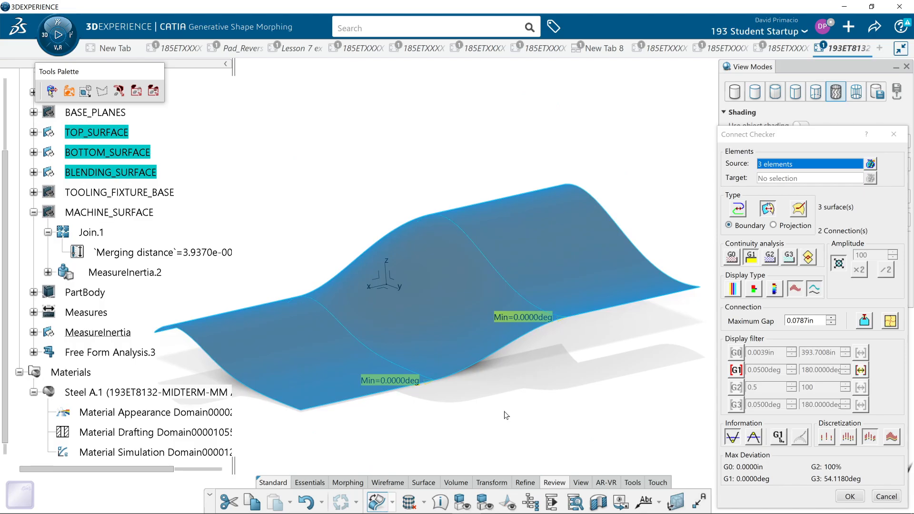
Consult the N/C Surfaces rules in the browser notes and switch the Connect Checker's continuity analysis to G0
{"action": "key", "text": "alt+Tab"}
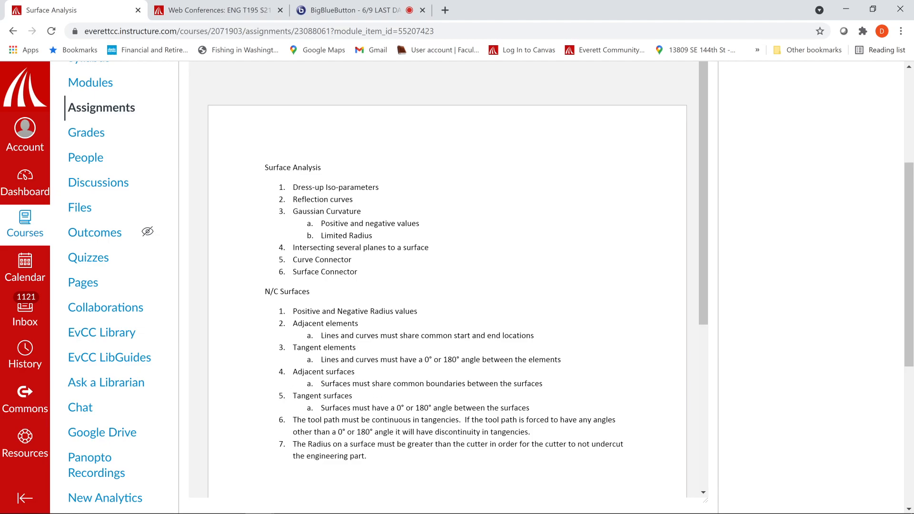
{"action": "key", "text": "alt+Tab"}
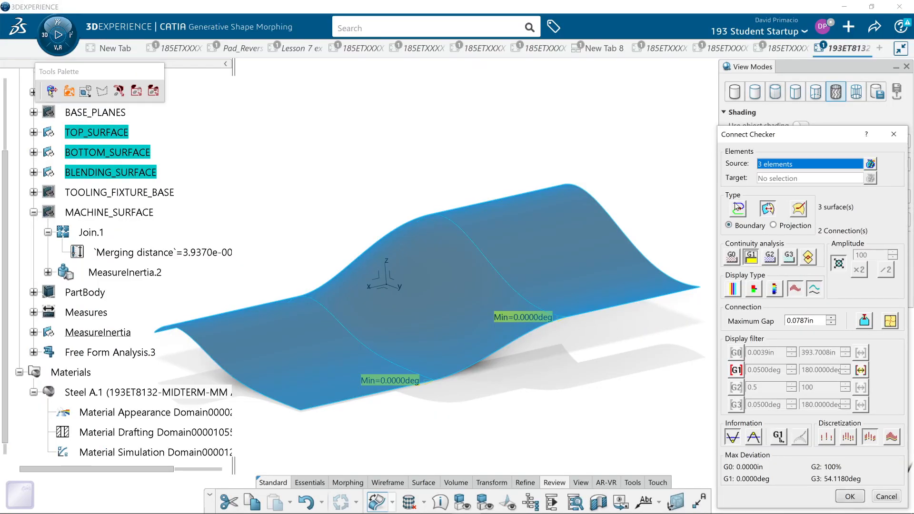
{"action": "left_click", "coordinate": [732, 257]}
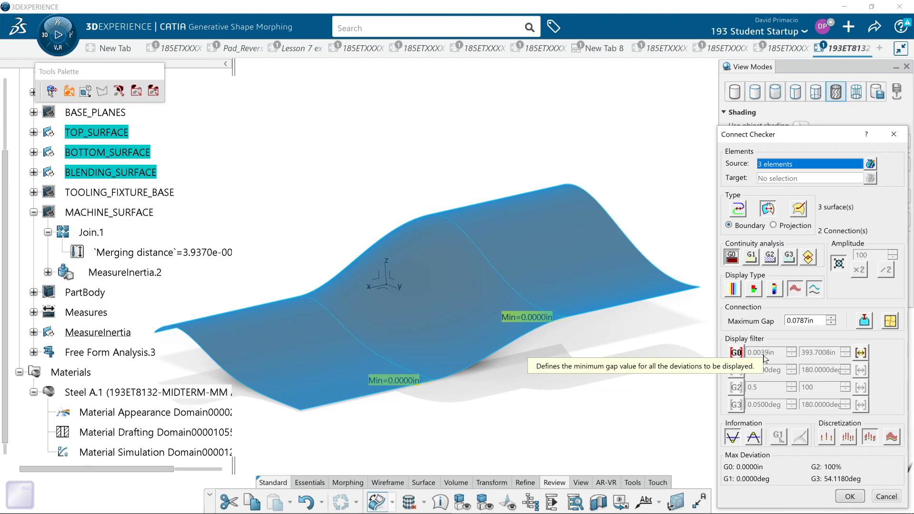
Clear the Connect Checker source and reselect the bottom, blending and top surfaces for the G0 analysis
{"action": "left_click", "coordinate": [627, 339]}
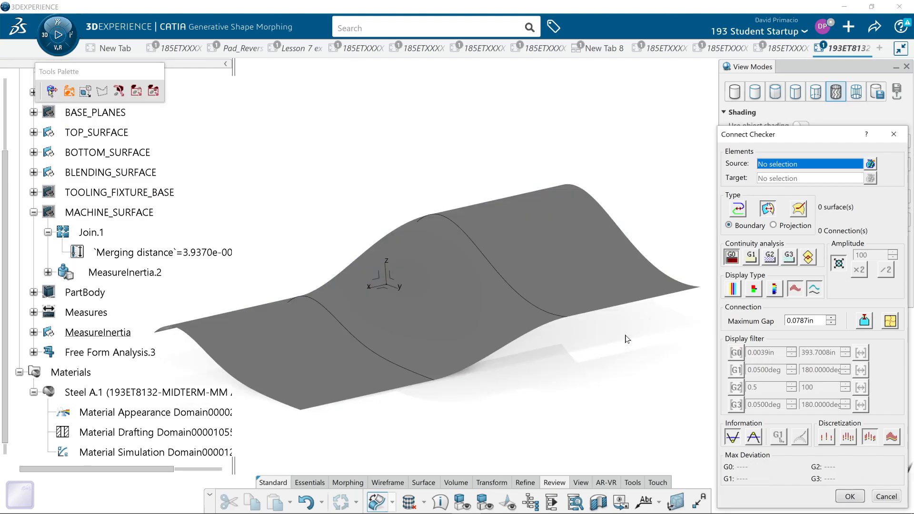
{"action": "left_click", "coordinate": [436, 315]}
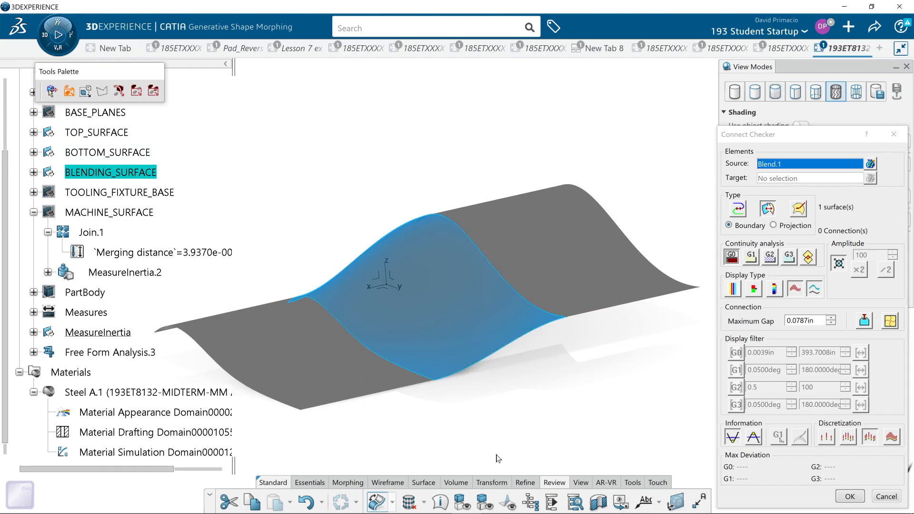
{"action": "left_click", "coordinate": [496, 456]}
{"action": "left_click", "coordinate": [300, 353], "text": "ctrl"}
{"action": "left_click", "coordinate": [416, 295], "text": "ctrl"}
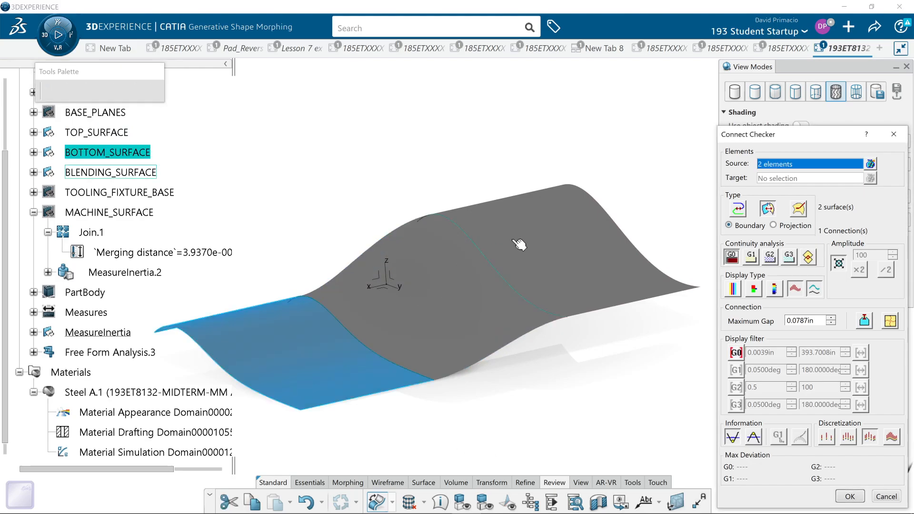
{"action": "left_click", "coordinate": [511, 248], "text": "ctrl"}
{"action": "left_click", "coordinate": [551, 259], "text": "ctrl"}
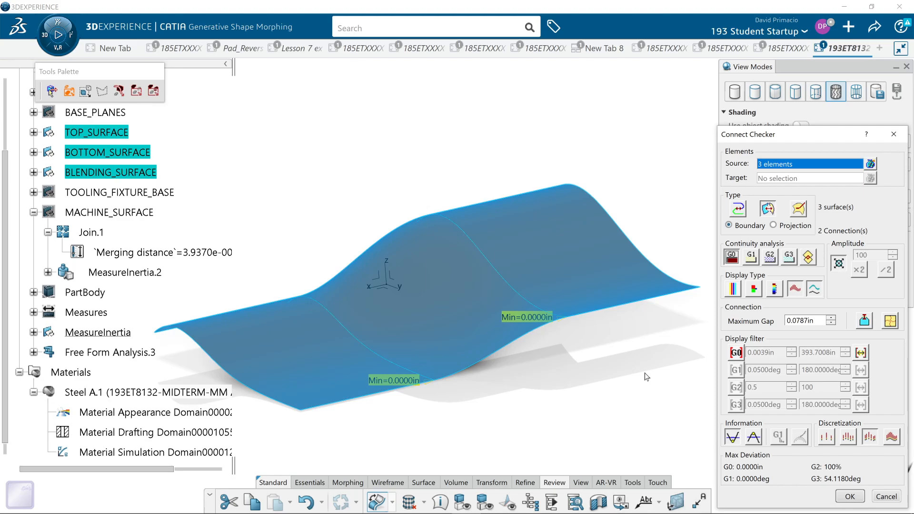
Switch to the Surface Analysis notes in the browser and highlight Curve Connector, Surface Connector and Adjacent surfaces while reading
{"action": "key", "text": "alt+Tab"}
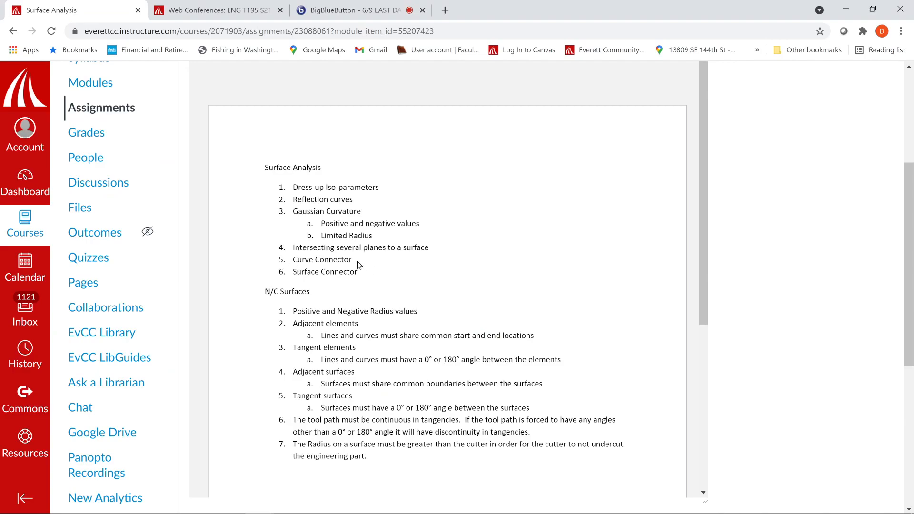
{"action": "key", "text": "shift+Home"}
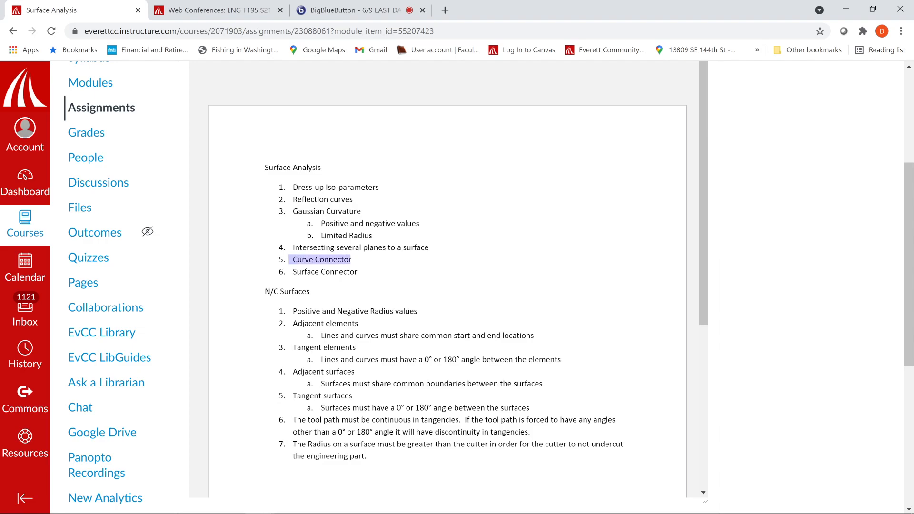
{"action": "left_click", "coordinate": [333, 260]}
{"action": "mouse_move", "coordinate": [357, 272]}
{"action": "left_mouse_down"}
{"action": "mouse_move", "coordinate": [278, 272]}
{"action": "mouse_move", "coordinate": [291, 271]}
{"action": "left_mouse_up"}
{"action": "left_click", "coordinate": [305, 272]}
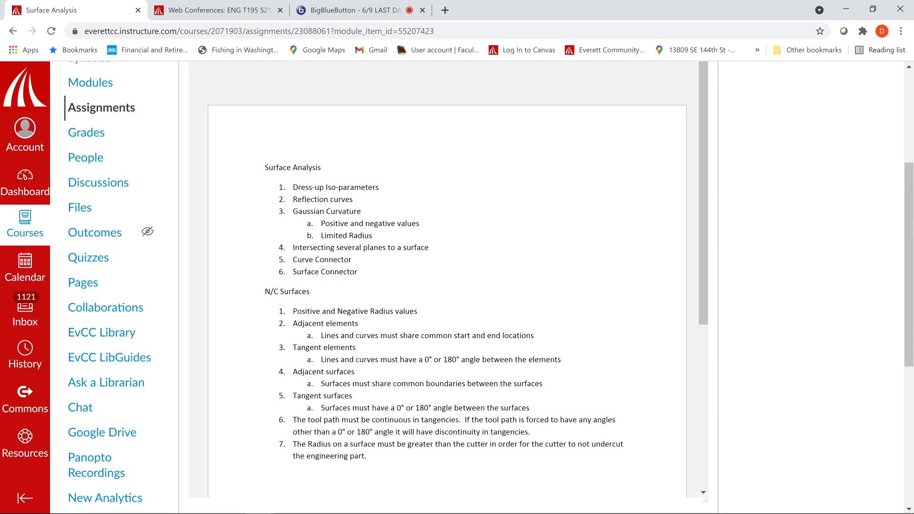
{"action": "left_click_drag", "start_coordinate": [293, 259], "coordinate": [353, 259]}
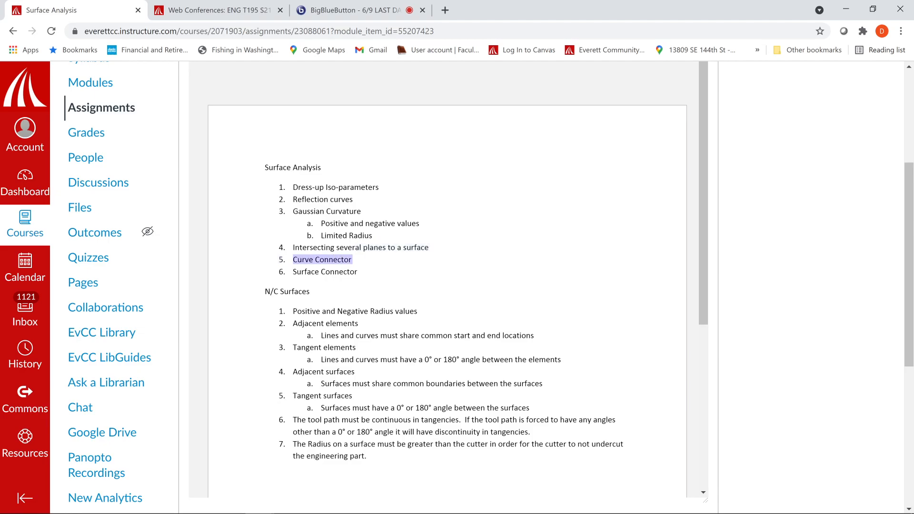
{"action": "left_click", "coordinate": [359, 375]}
{"action": "left_click_drag", "start_coordinate": [355, 372], "coordinate": [293, 372]}
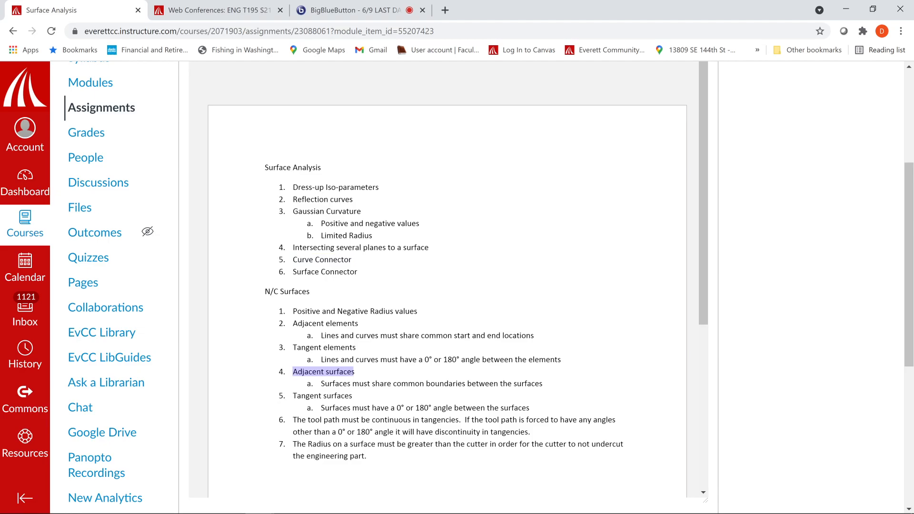
{"action": "left_click", "coordinate": [344, 293]}
{"action": "left_click_drag", "start_coordinate": [359, 272], "coordinate": [293, 272]}
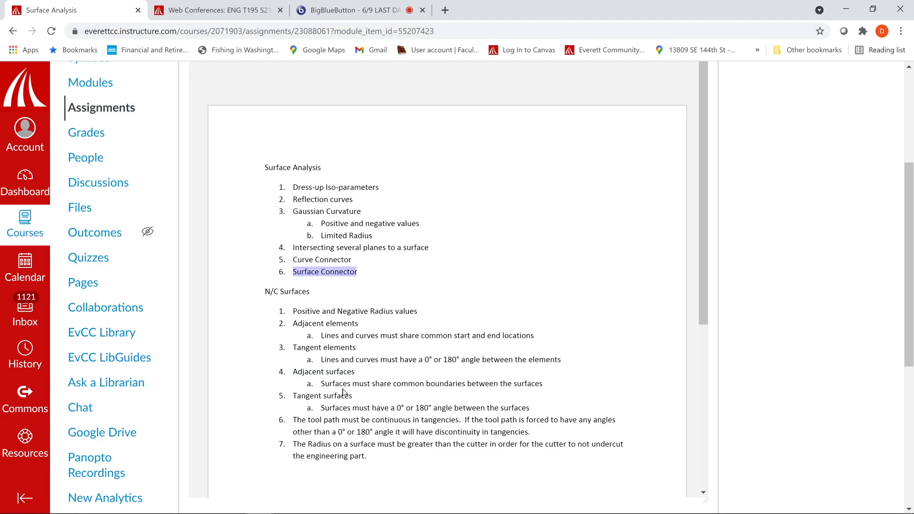
Review how Curve Connector relates to the Adjacent elements and Tangent elements rules, highlighting each entry in the notes
{"action": "left_click", "coordinate": [357, 346]}
{"action": "left_click_drag", "start_coordinate": [357, 347], "coordinate": [287, 347]}
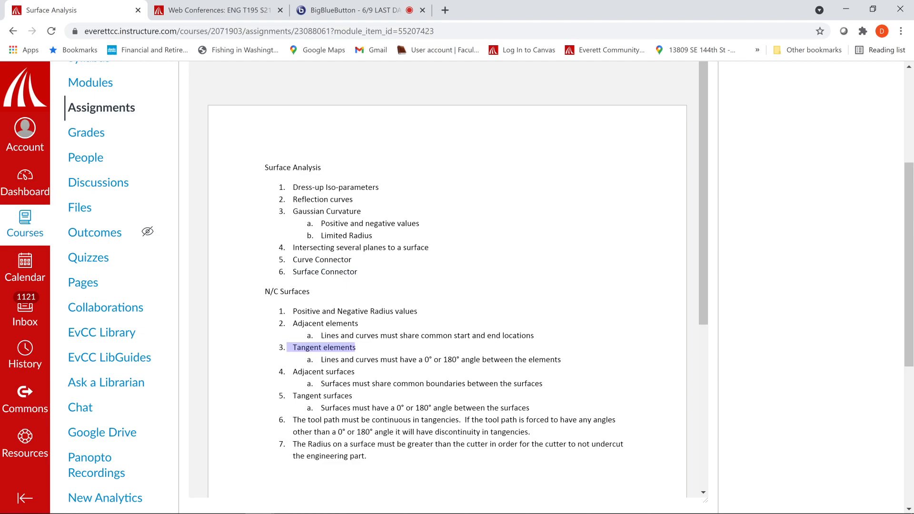
{"action": "left_click", "coordinate": [358, 324]}
{"action": "left_click_drag", "start_coordinate": [358, 324], "coordinate": [292, 324]}
{"action": "left_click_drag", "start_coordinate": [353, 260], "coordinate": [291, 260]}
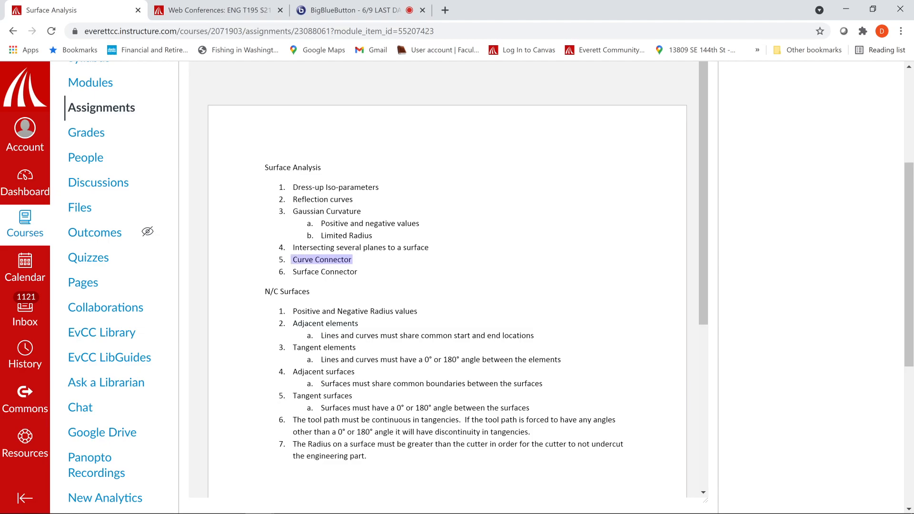
{"action": "left_click", "coordinate": [329, 347]}
{"action": "left_click_drag", "start_coordinate": [356, 347], "coordinate": [292, 347]}
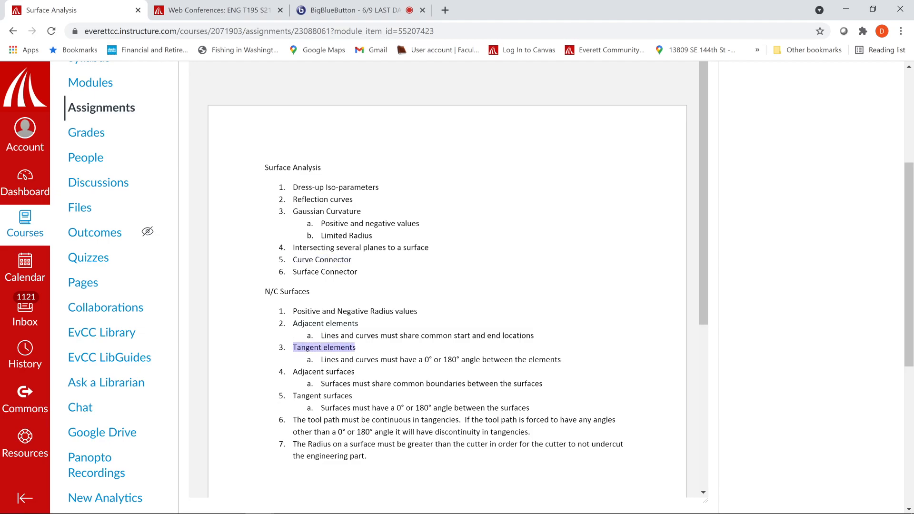
Review how Surface Connector relates to the Adjacent surfaces and Tangent surfaces rules, highlighting each entry in the notes
{"action": "left_click", "coordinate": [332, 302]}
{"action": "left_click_drag", "start_coordinate": [359, 271], "coordinate": [291, 272]}
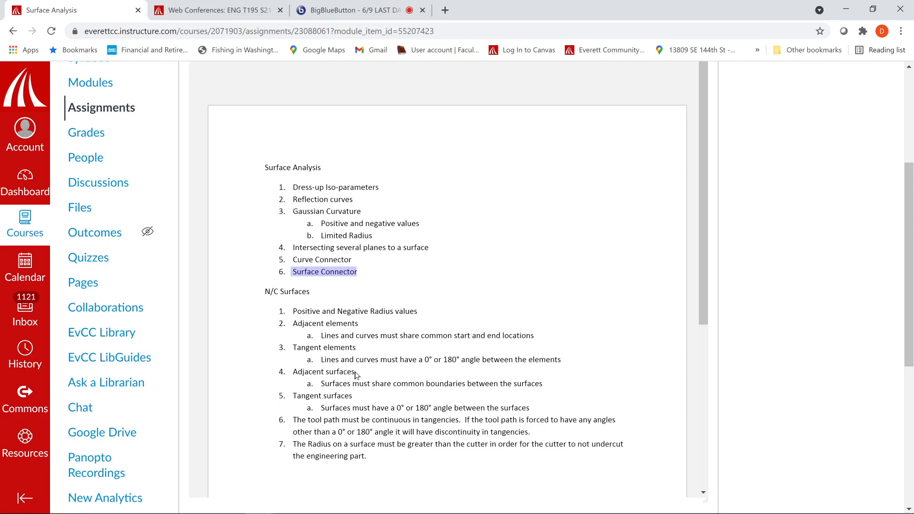
{"action": "left_click_drag", "start_coordinate": [355, 372], "coordinate": [282, 372]}
{"action": "left_click", "coordinate": [370, 396]}
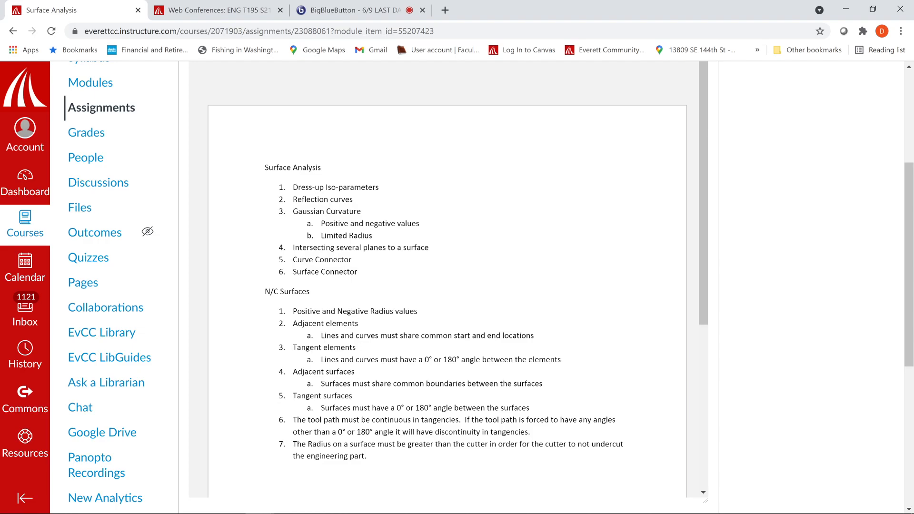
{"action": "left_click_drag", "start_coordinate": [357, 271], "coordinate": [291, 272]}
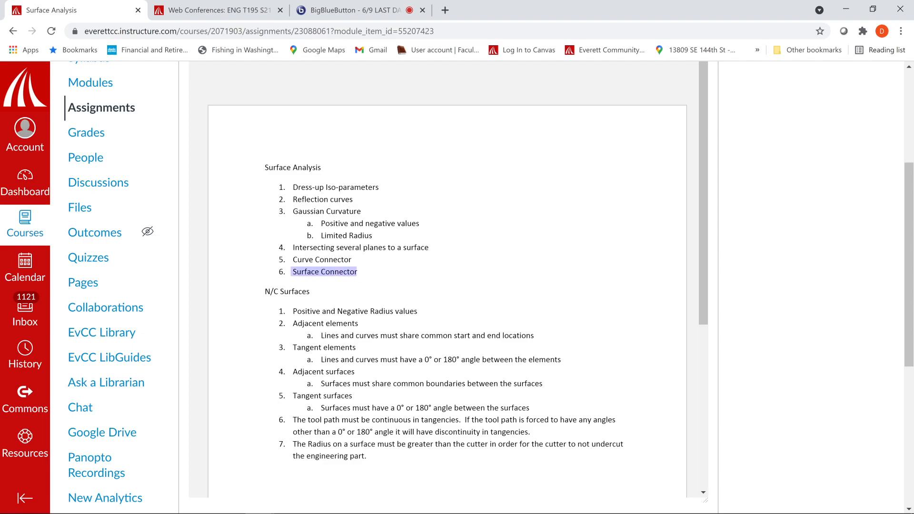
{"action": "left_click_drag", "start_coordinate": [354, 371], "coordinate": [287, 371]}
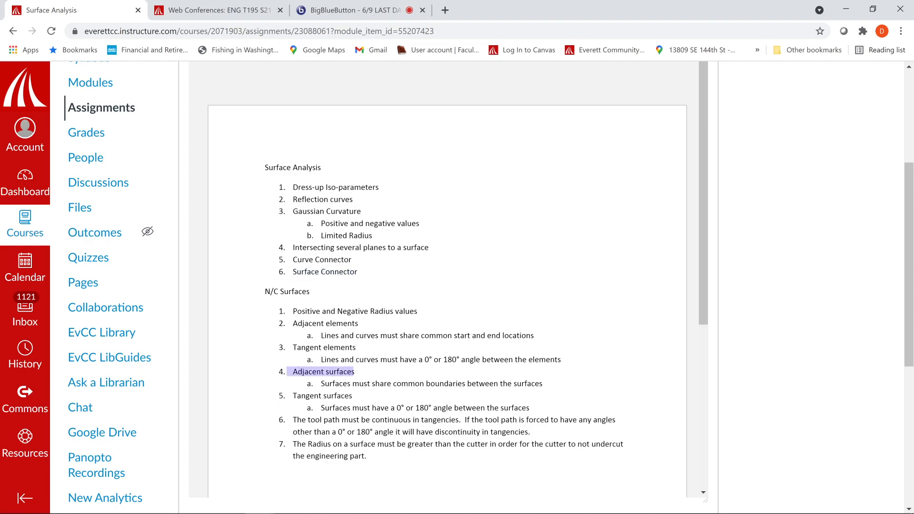
{"action": "left_click", "coordinate": [354, 399]}
{"action": "left_click_drag", "start_coordinate": [353, 396], "coordinate": [293, 396]}
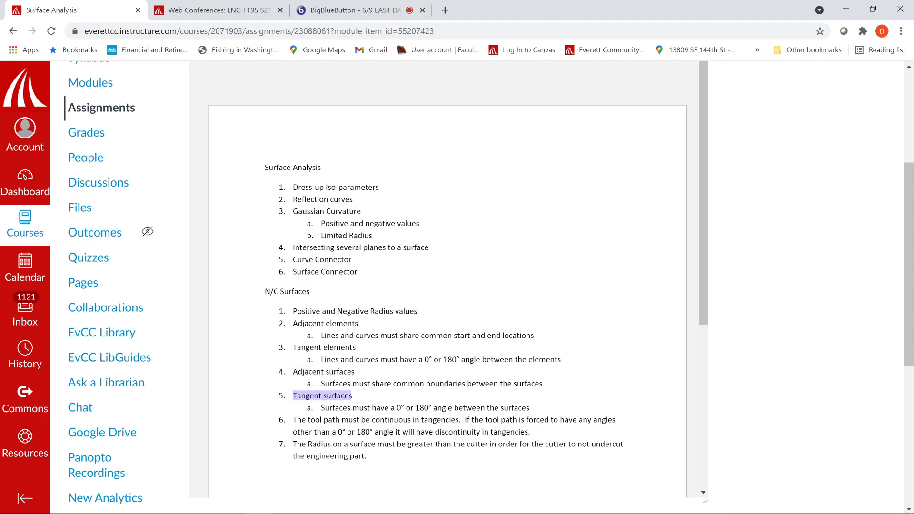
Review the N/C Surfaces rules for Adjacent surfaces and Tangent surfaces, highlighting the heading, both entries and the 0° or 180° angle requirement
{"action": "left_click", "coordinate": [321, 296]}
{"action": "left_click_drag", "start_coordinate": [311, 292], "coordinate": [265, 292]}
{"action": "left_click", "coordinate": [276, 380]}
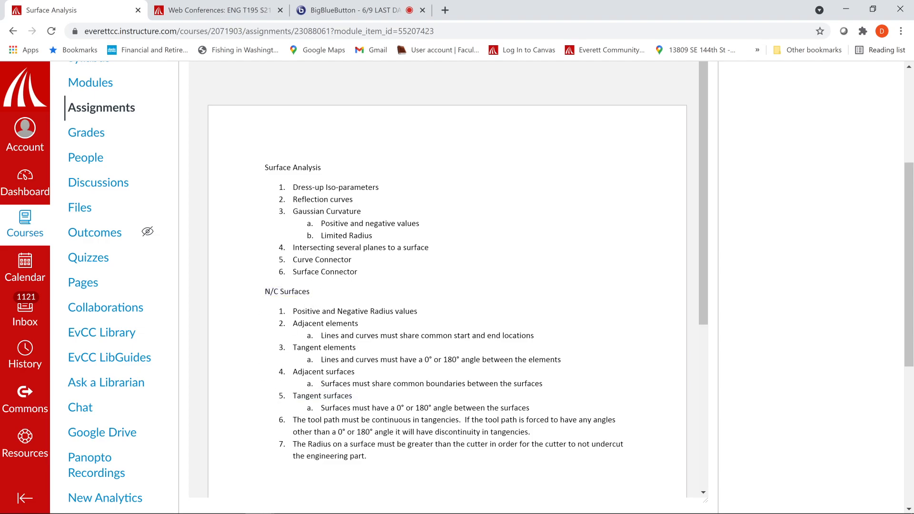
{"action": "left_click_drag", "start_coordinate": [355, 372], "coordinate": [292, 372]}
{"action": "left_click", "coordinate": [361, 398]}
{"action": "left_click_drag", "start_coordinate": [357, 397], "coordinate": [291, 396]}
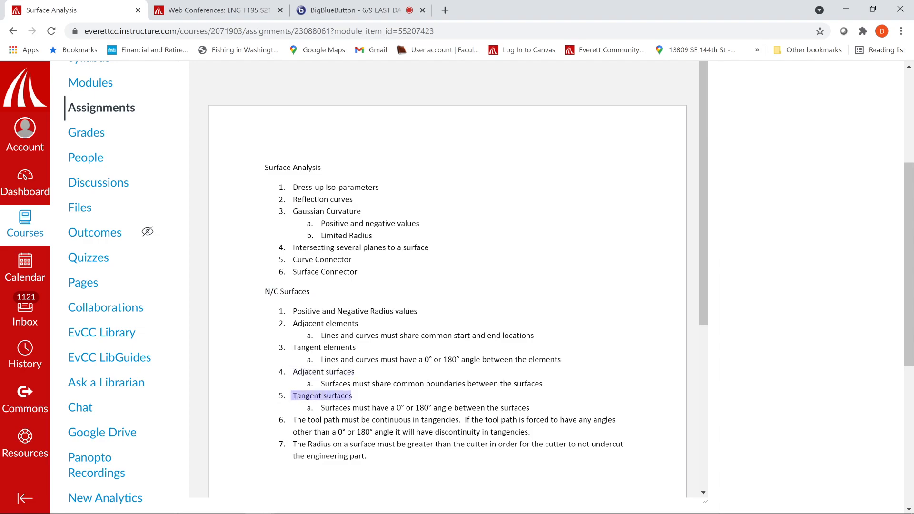
{"action": "left_click_drag", "start_coordinate": [394, 408], "coordinate": [438, 408]}
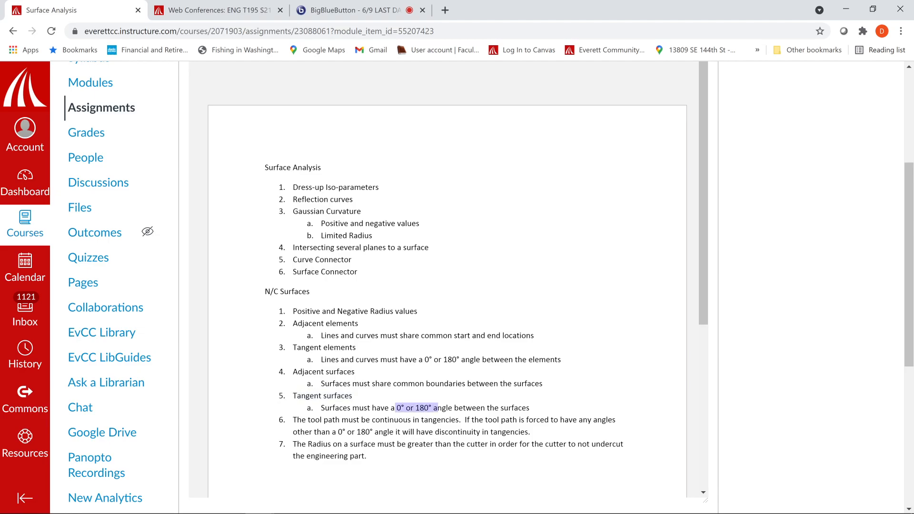
Review the Adjacent elements and Tangent elements rules, highlighting both entries and the N/C Surfaces heading in the notes
{"action": "left_click", "coordinate": [409, 376]}
{"action": "left_click_drag", "start_coordinate": [364, 325], "coordinate": [293, 324]}
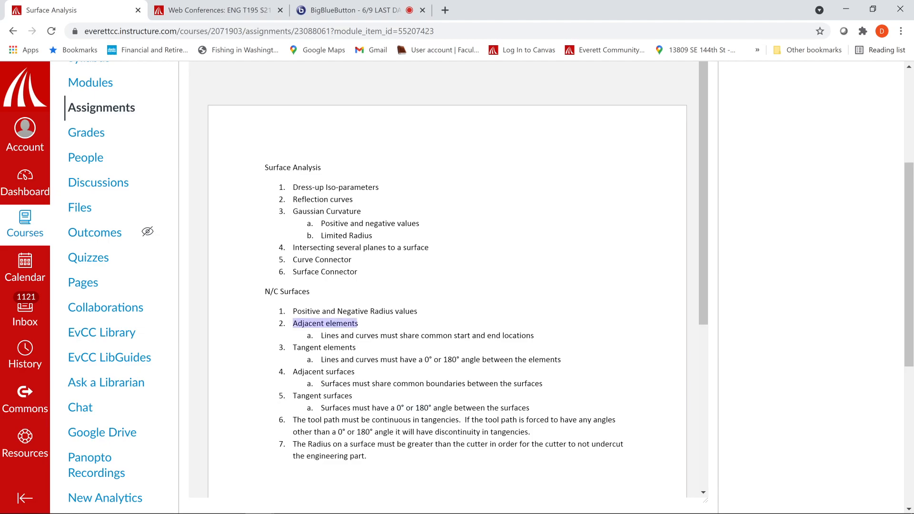
{"action": "left_click_drag", "start_coordinate": [367, 351], "coordinate": [293, 348]}
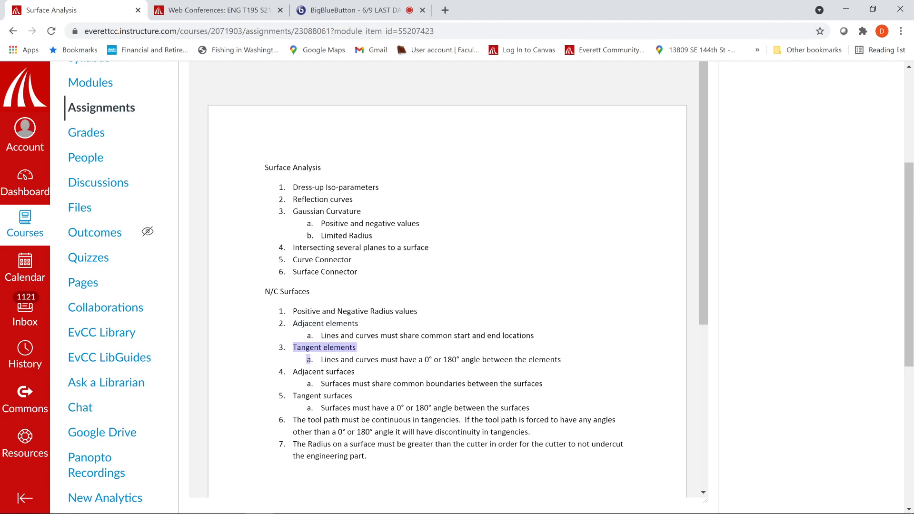
{"action": "left_click", "coordinate": [250, 301]}
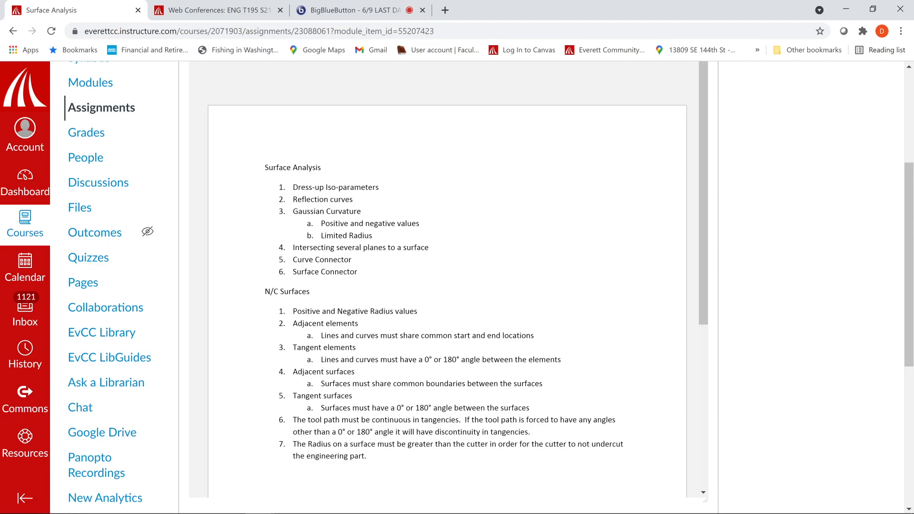
{"action": "key", "text": "shift+End"}
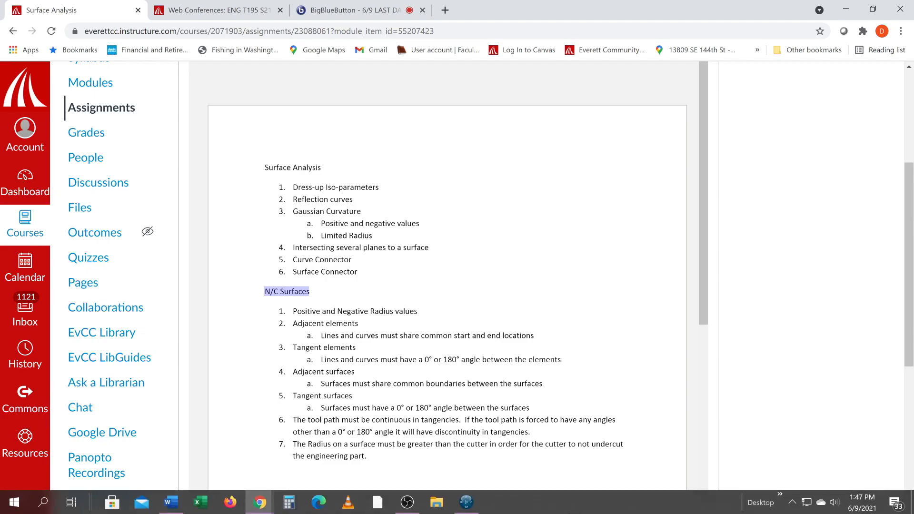
{"action": "left_click", "coordinate": [410, 503]}
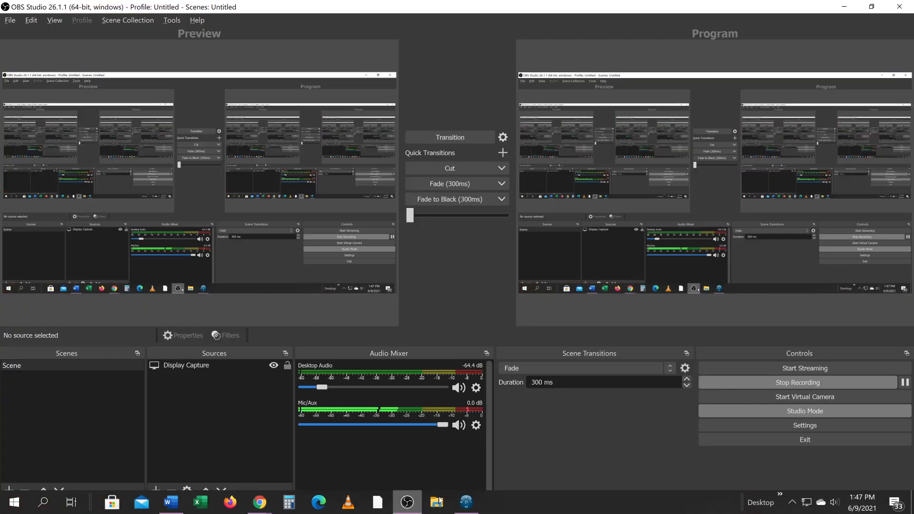